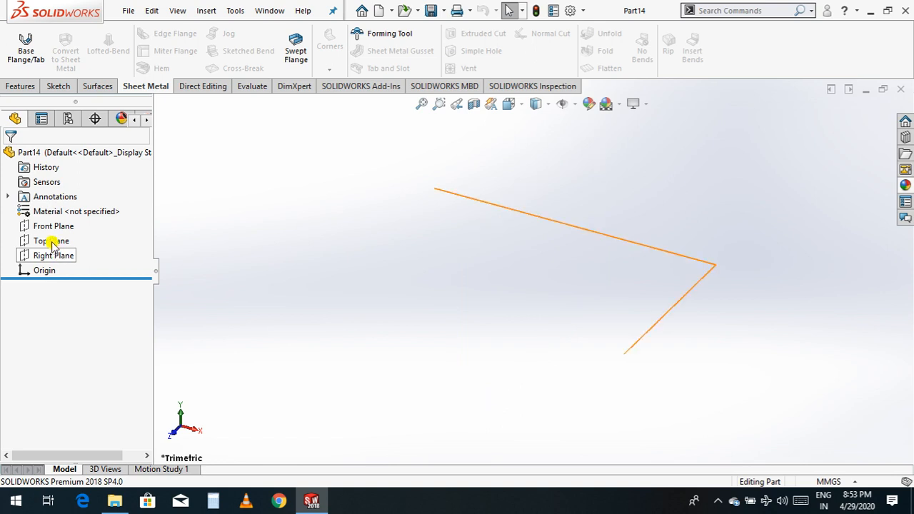
Step: Start a sketch on the Top Plane and draw a centerpoint arc about the origin, leaving a gap across its upper side
left_click(53, 243)
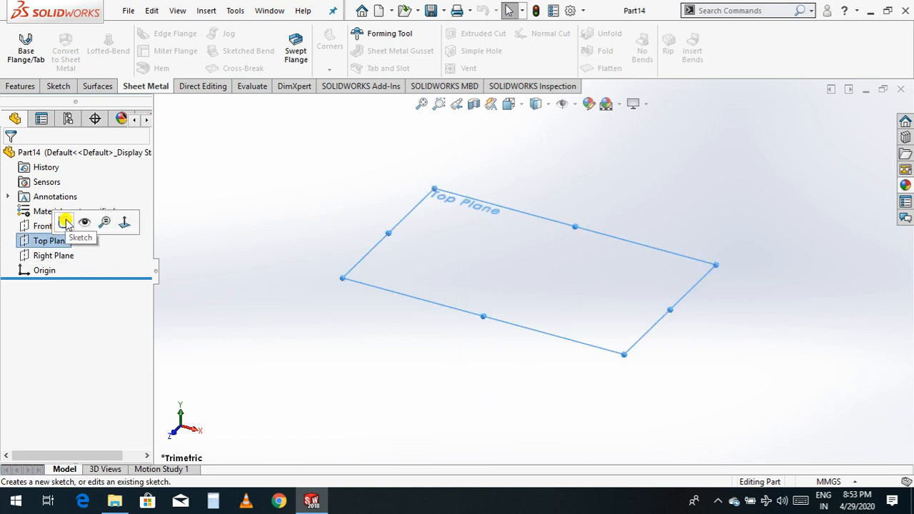
left_click(64, 222)
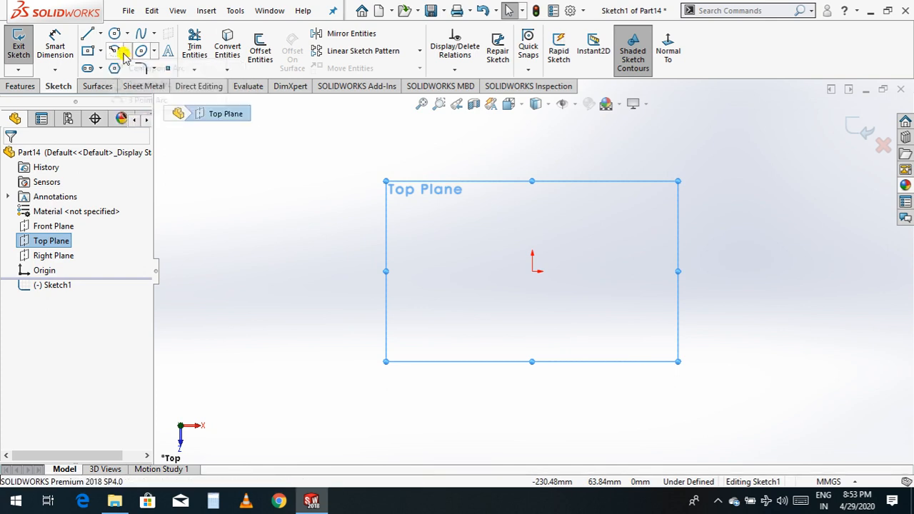
left_click(123, 54)
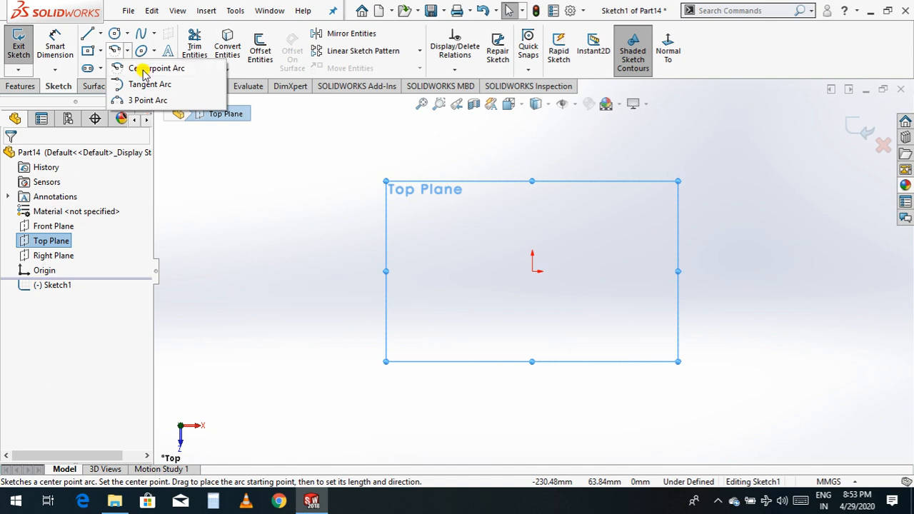
left_click(144, 72)
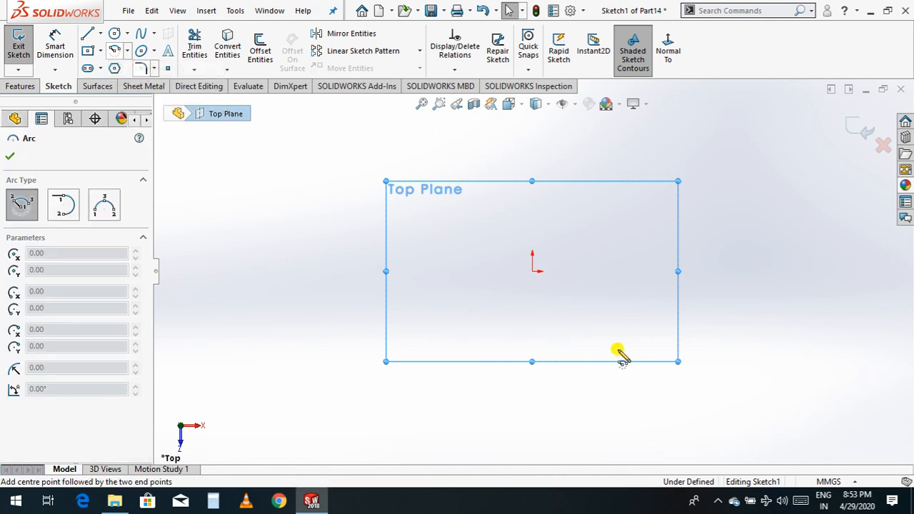
left_click(532, 271)
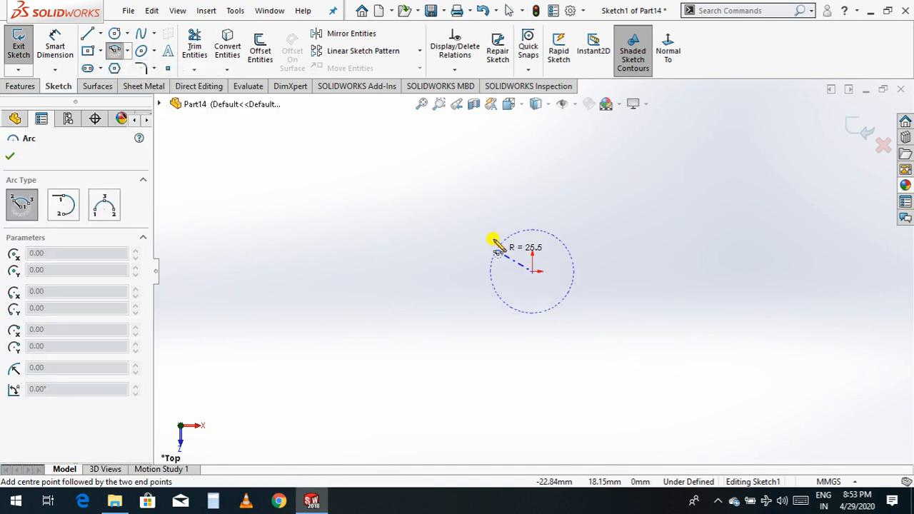
left_click(453, 185)
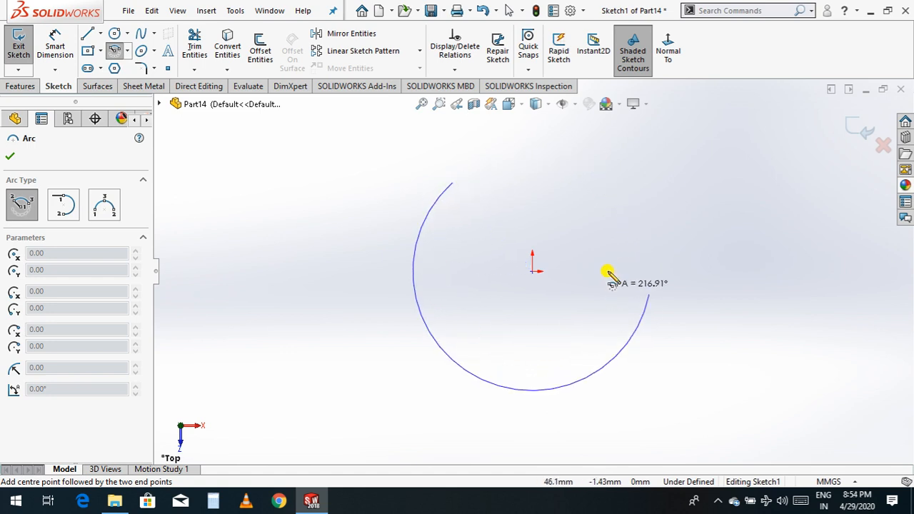
left_click(588, 181)
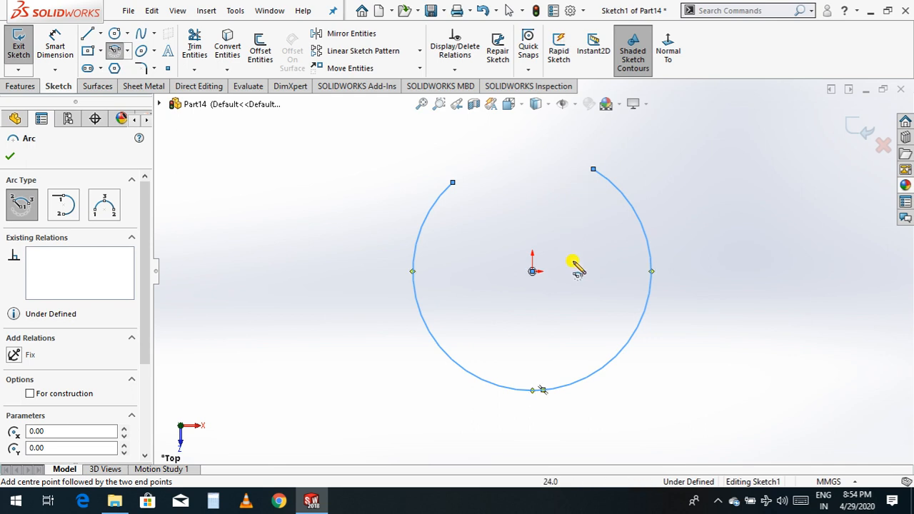
left_click(10, 157)
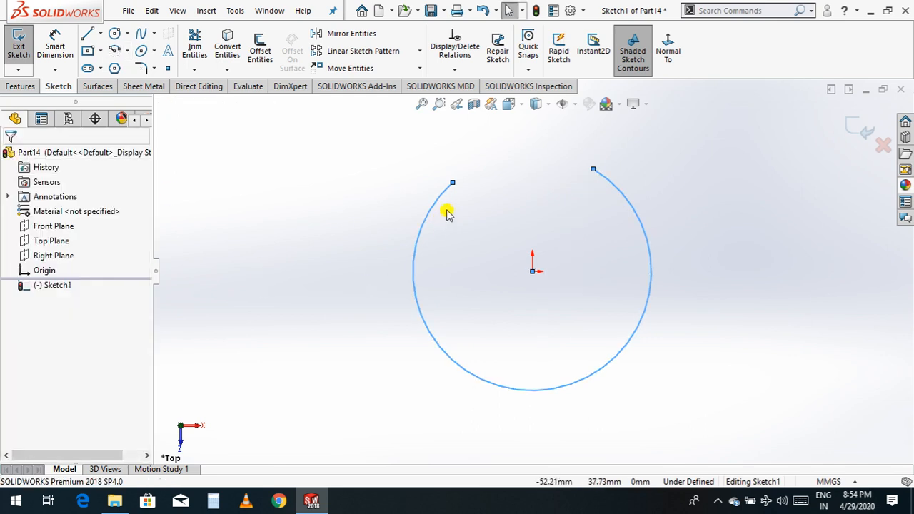
Step: Draw a vertical centerline from the origin up through the arc's opening
left_click(101, 34)
left_click(110, 66)
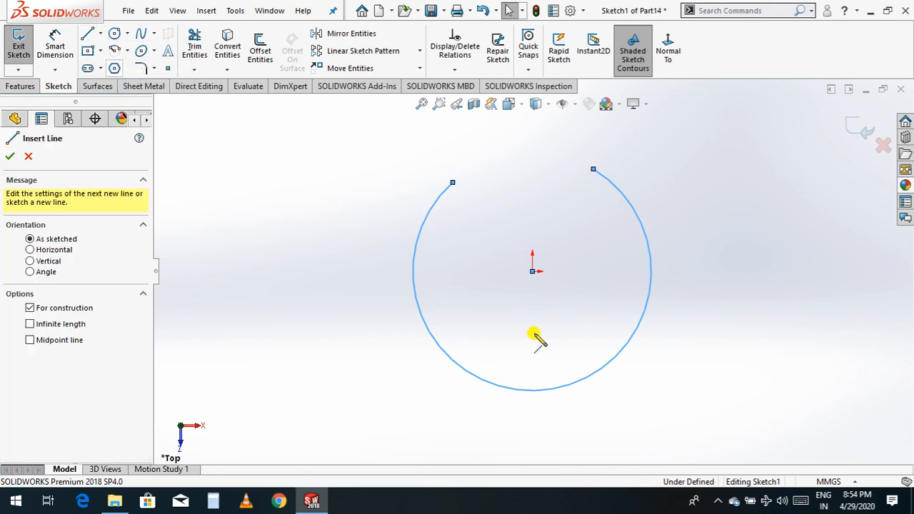
left_click(532, 271)
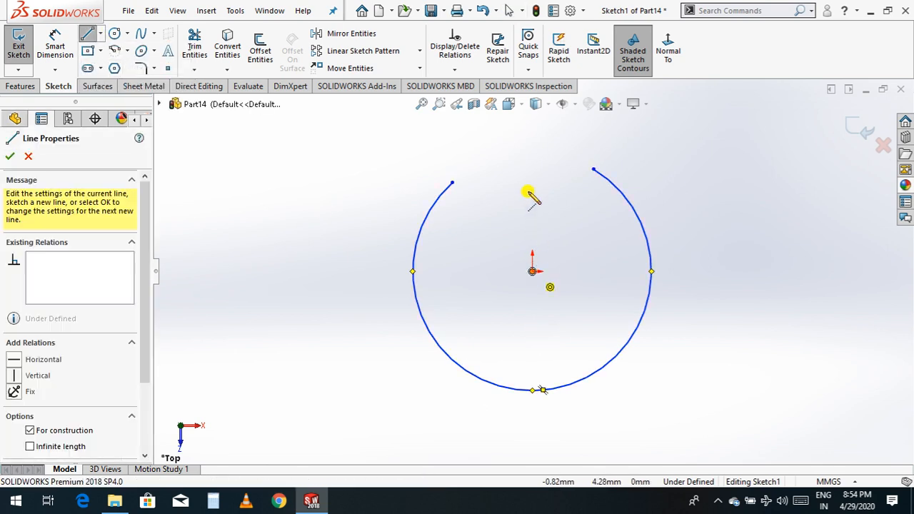
left_click(530, 134)
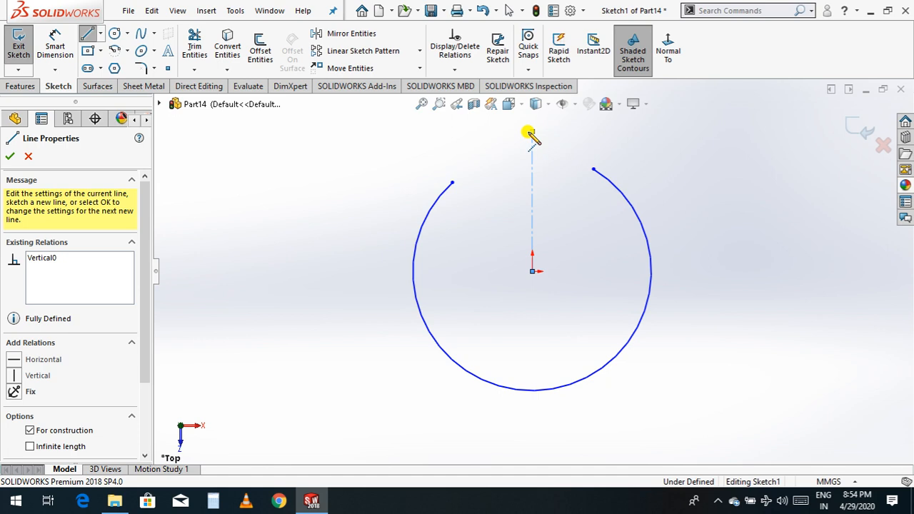
key("Escape")
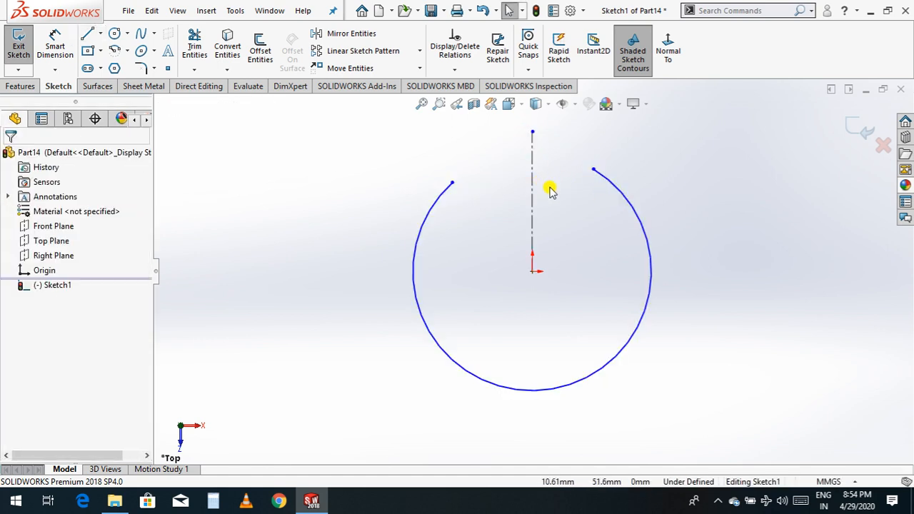
Step: Make the arc's two endpoints symmetric about the vertical centerline
left_click(593, 171)
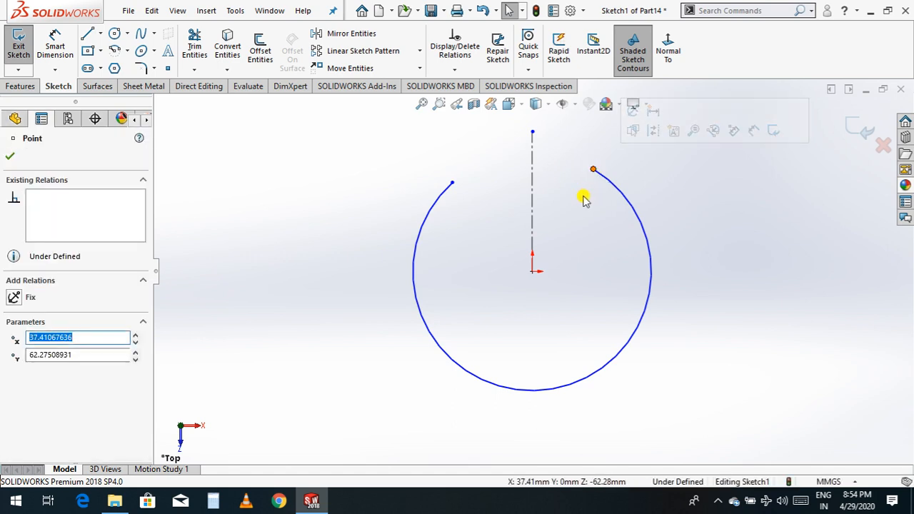
left_click(532, 180)
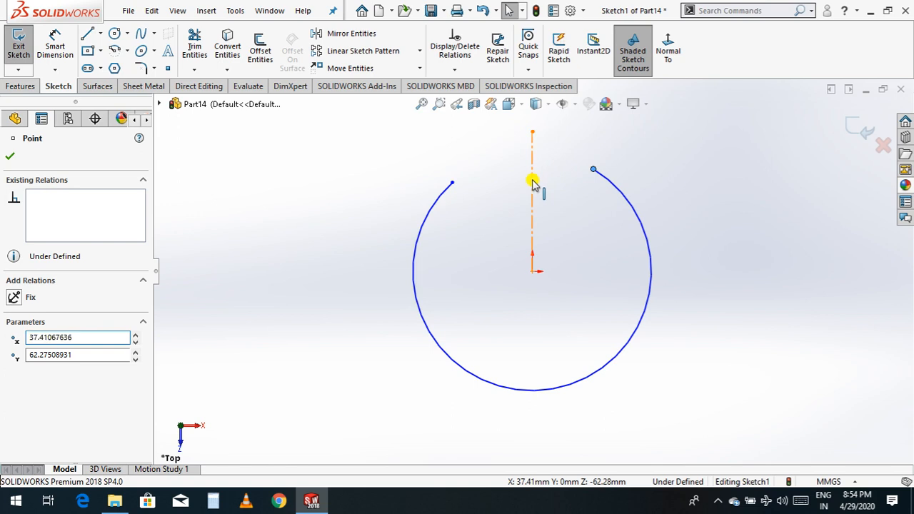
left_click(452, 183)
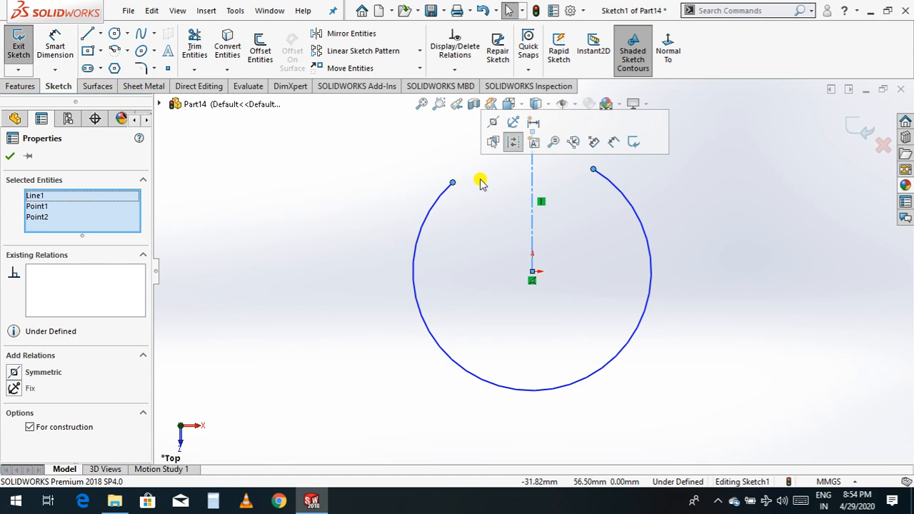
left_click(494, 126)
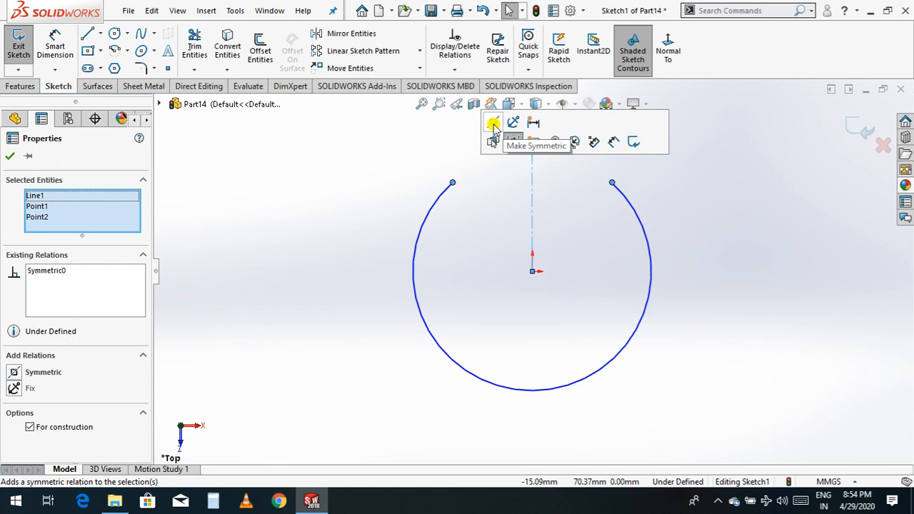
left_click(10, 157)
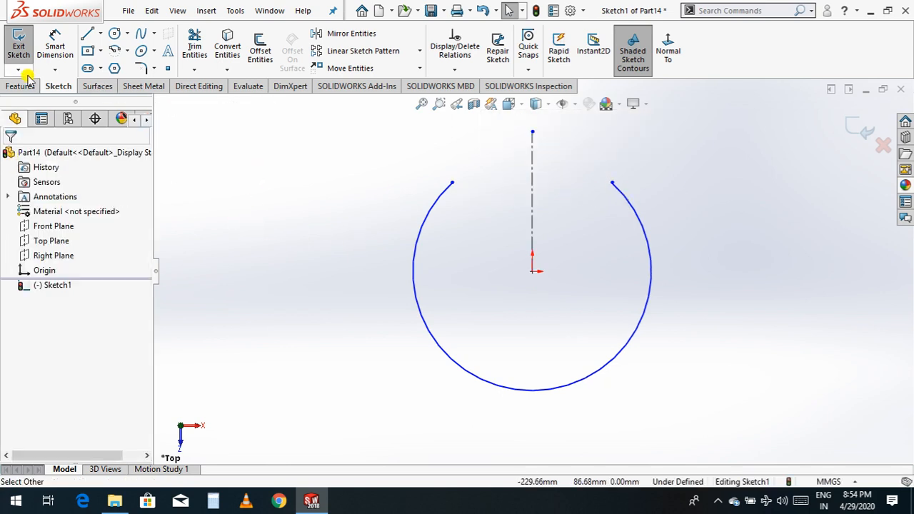
Step: Dimension the arc's radius as 20 mm
left_click(56, 47)
left_click(596, 367)
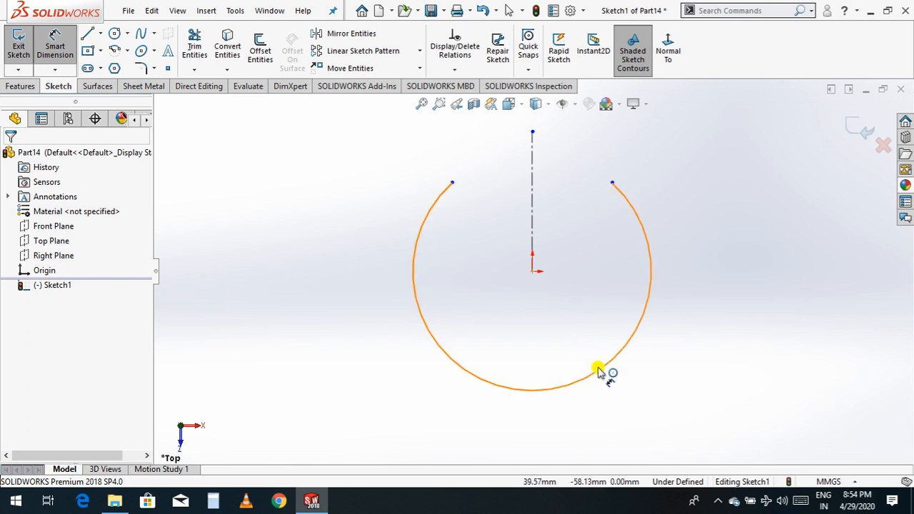
left_click(653, 404)
type("20")
key("Return")
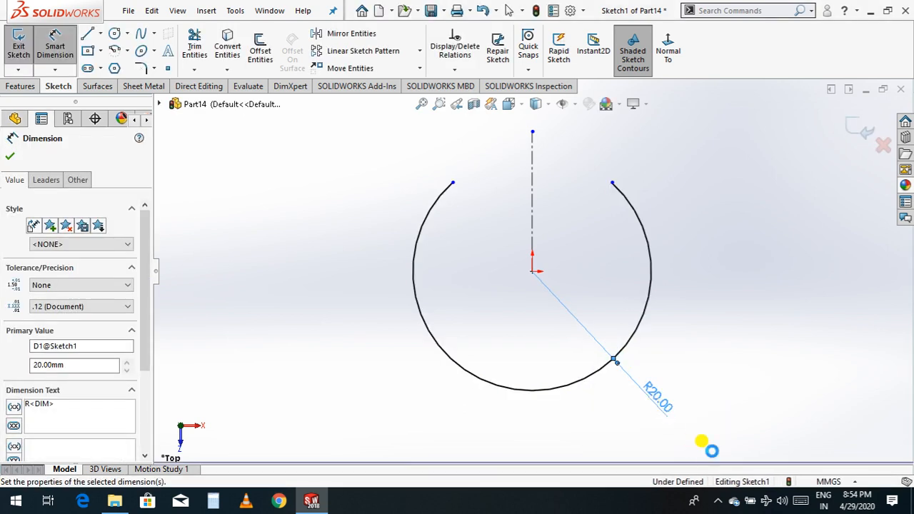
left_click(10, 156)
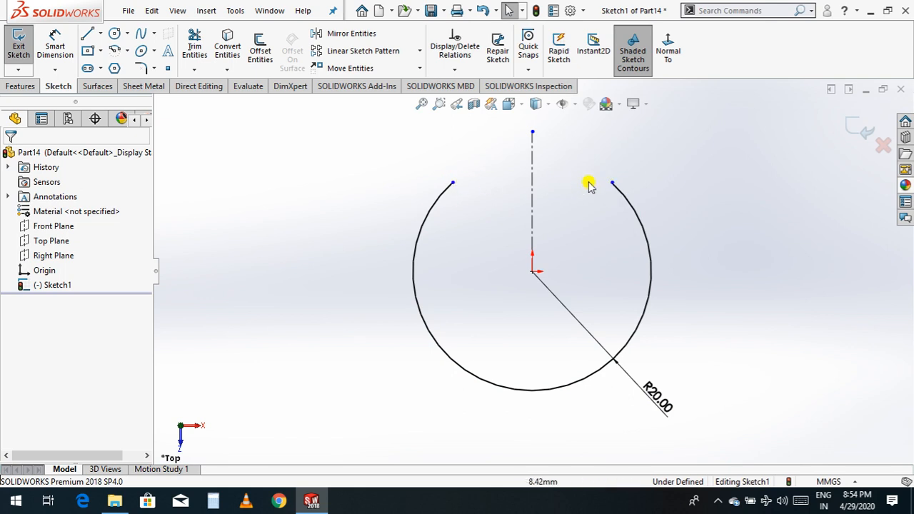
Step: Dimension the gap between the arc's two endpoints as 0.5 mm and exit the sketch
left_click(61, 52)
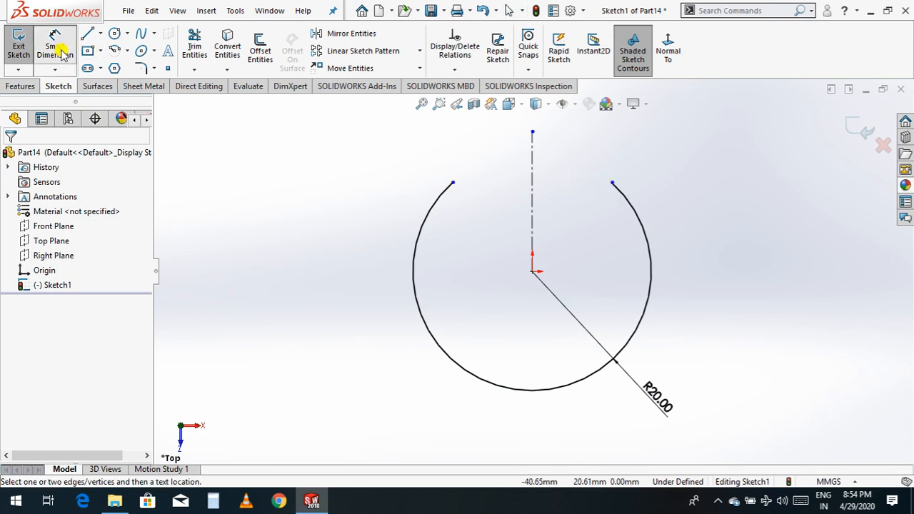
left_click(453, 184)
left_click(612, 183)
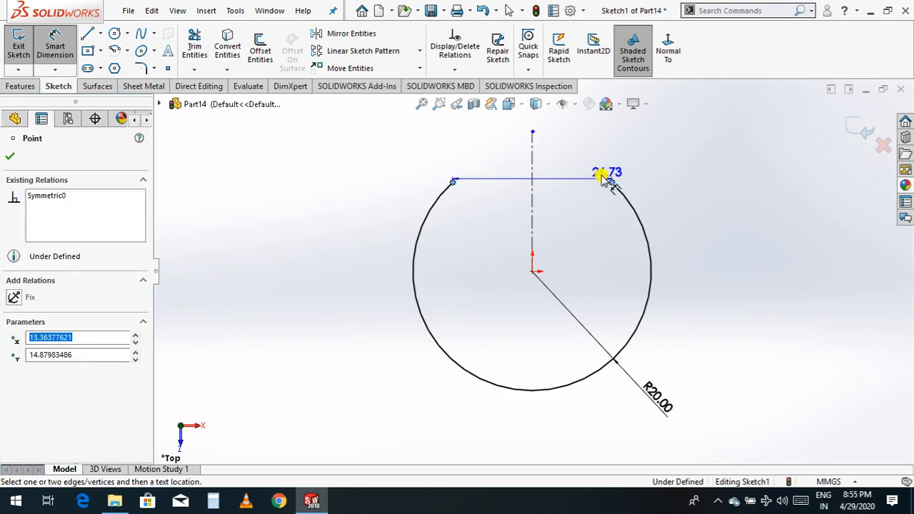
left_click(572, 213)
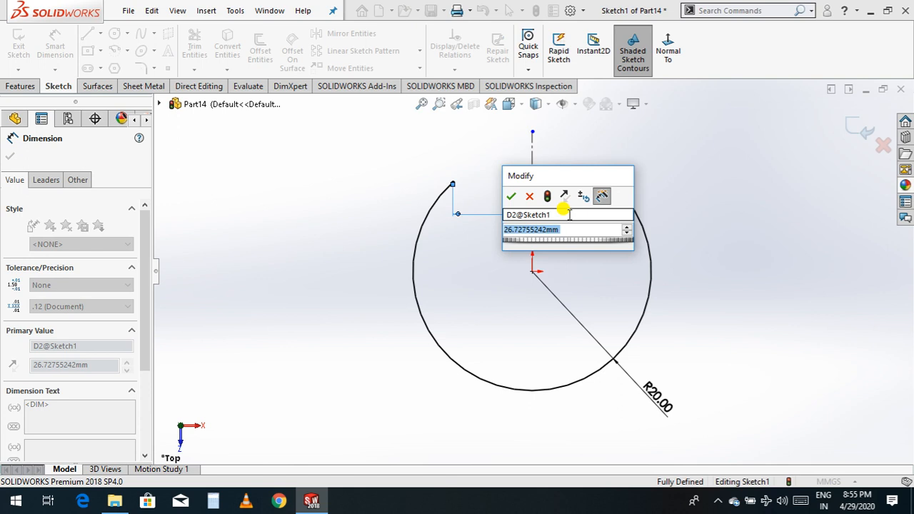
type("0.5")
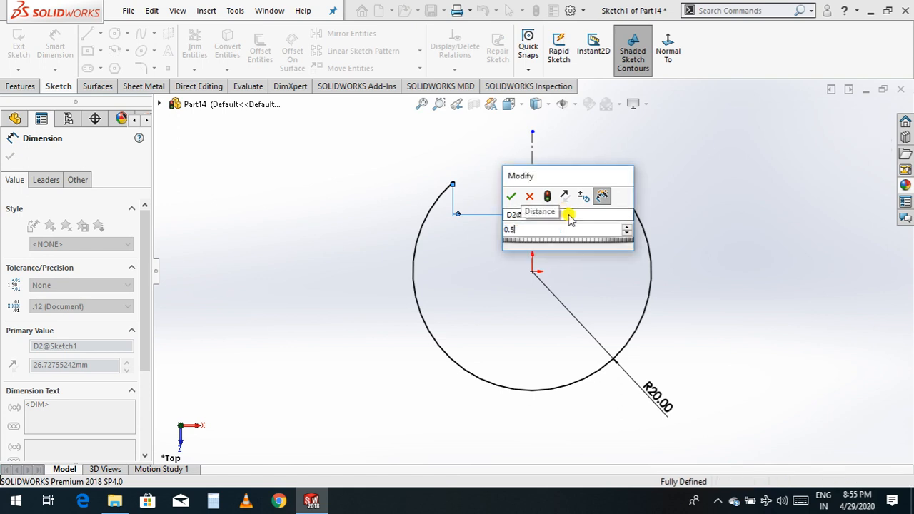
key("Return")
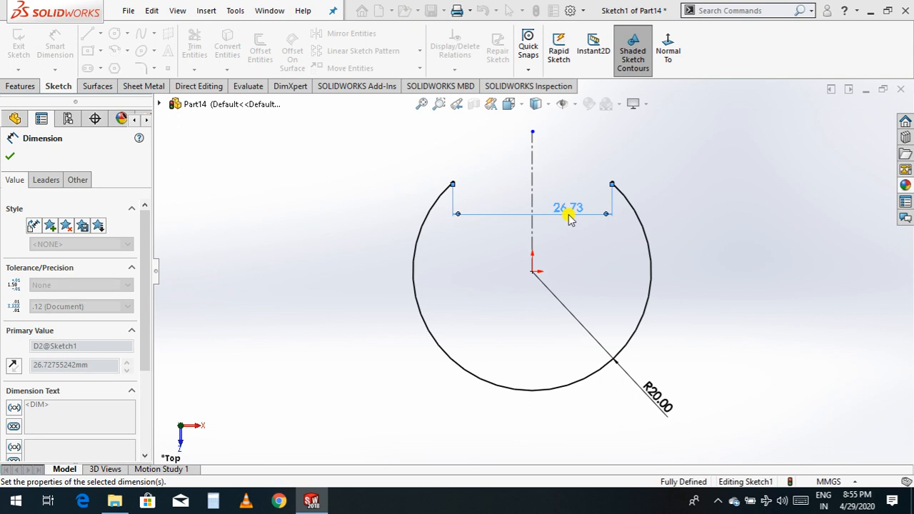
scroll(529, 157, "down", 5)
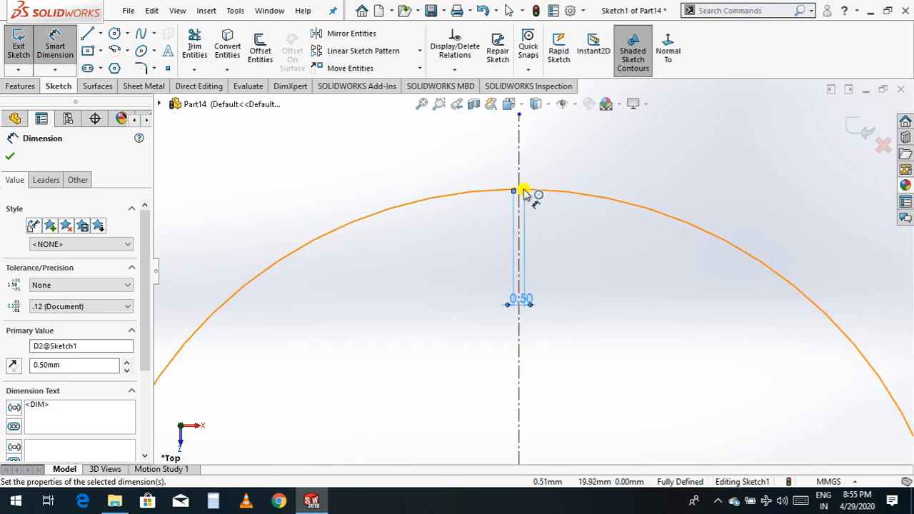
scroll(522, 202, "down", 3)
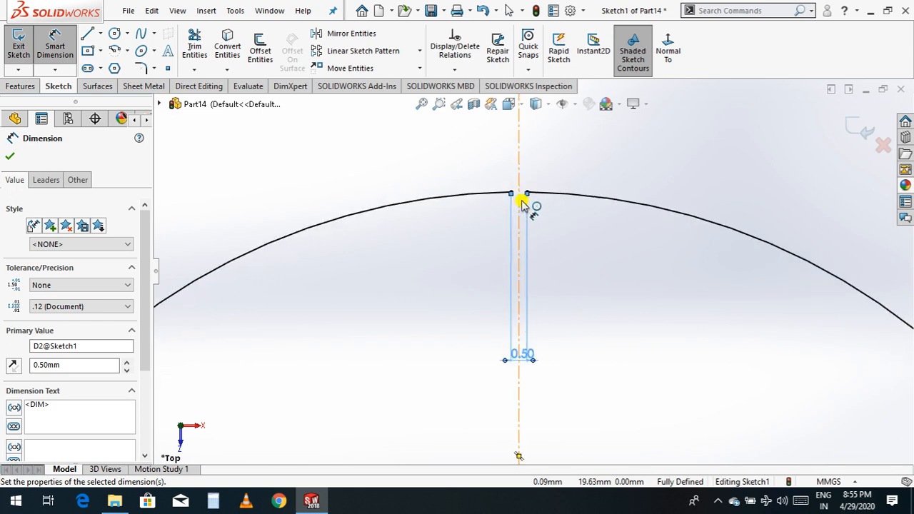
left_click(11, 161)
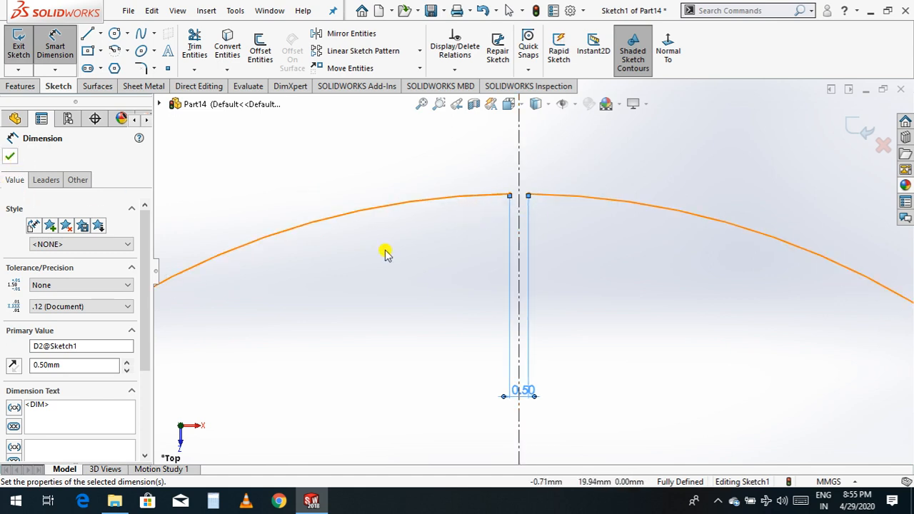
scroll(397, 296, "up", 4)
scroll(399, 295, "up", 5)
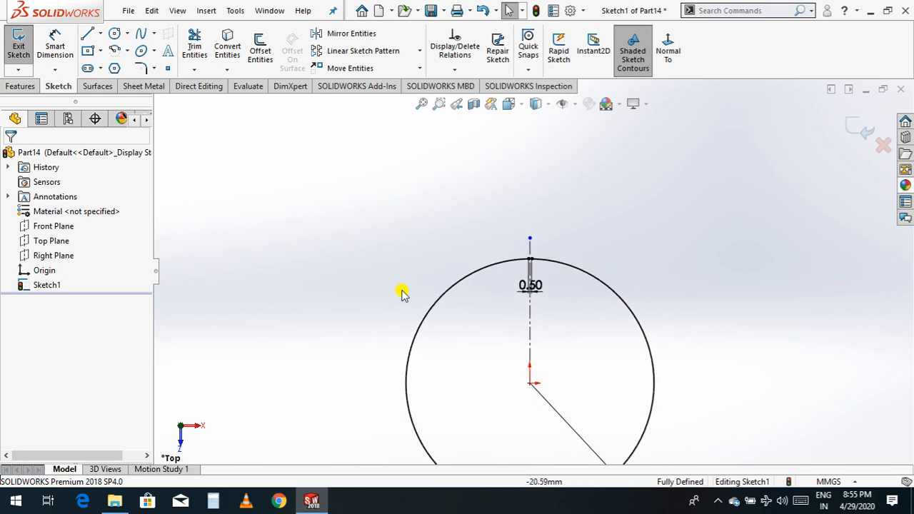
scroll(506, 336, "down", 4)
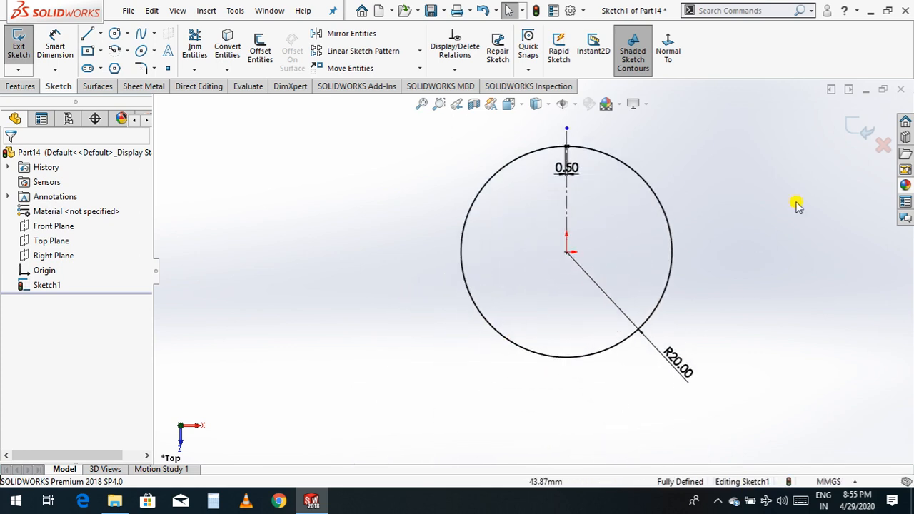
left_click(846, 140)
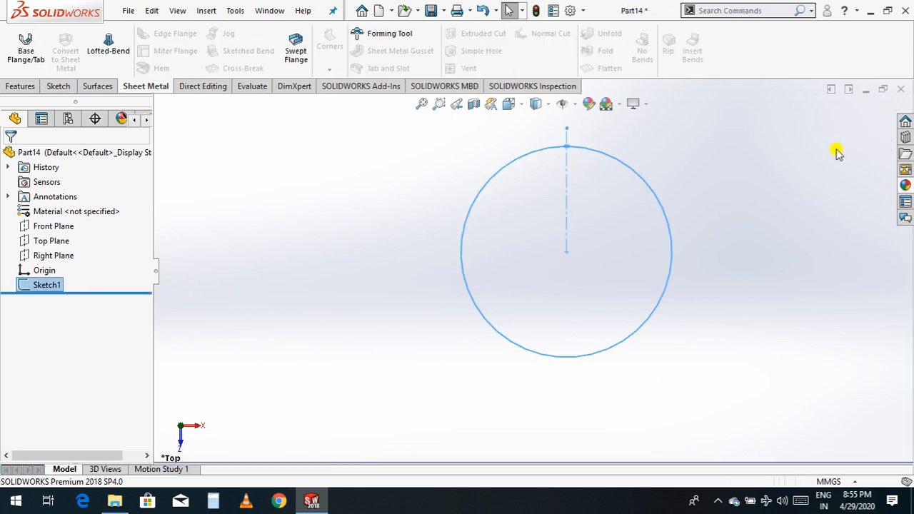
Step: Try to delete the centerline from outside the sketch and undo the deletion
left_click(566, 212)
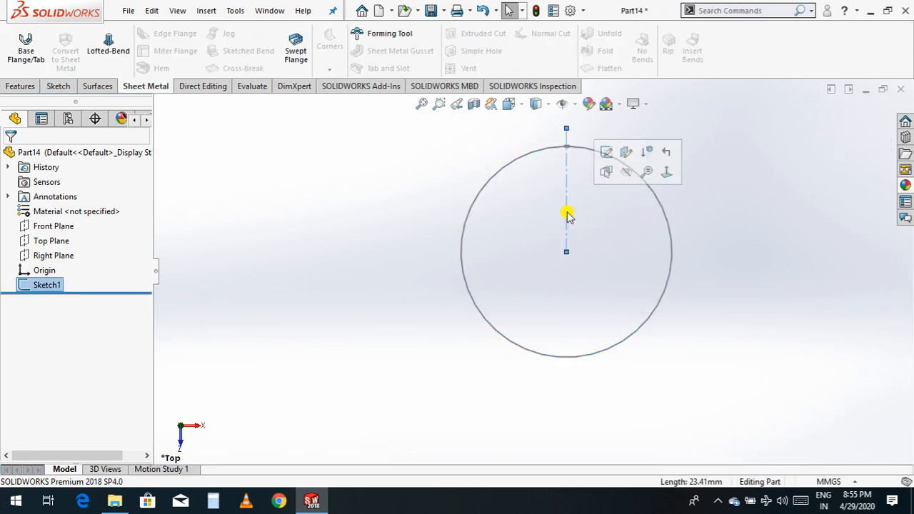
key("Delete")
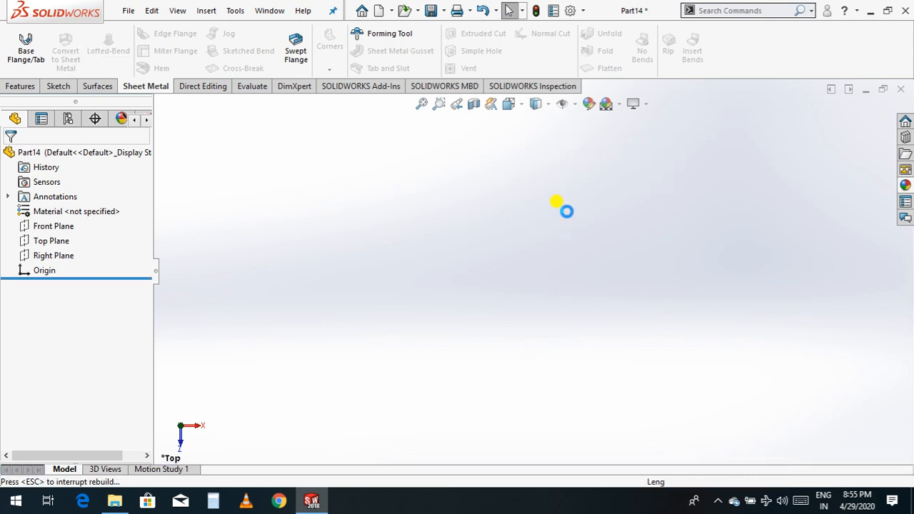
key("ctrl+z")
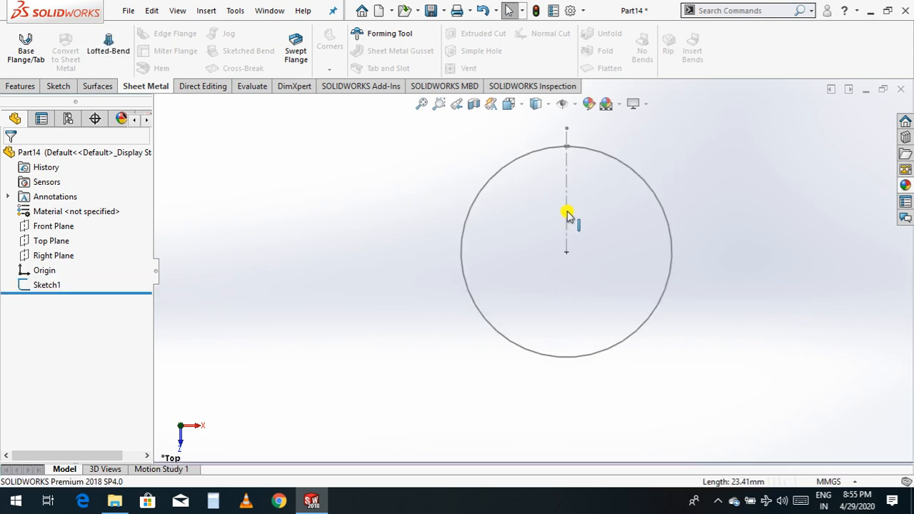
Step: Reopen the 20 mm arc sketch, delete its vertical centerline and exit the sketch
left_click(46, 285)
left_click(54, 247)
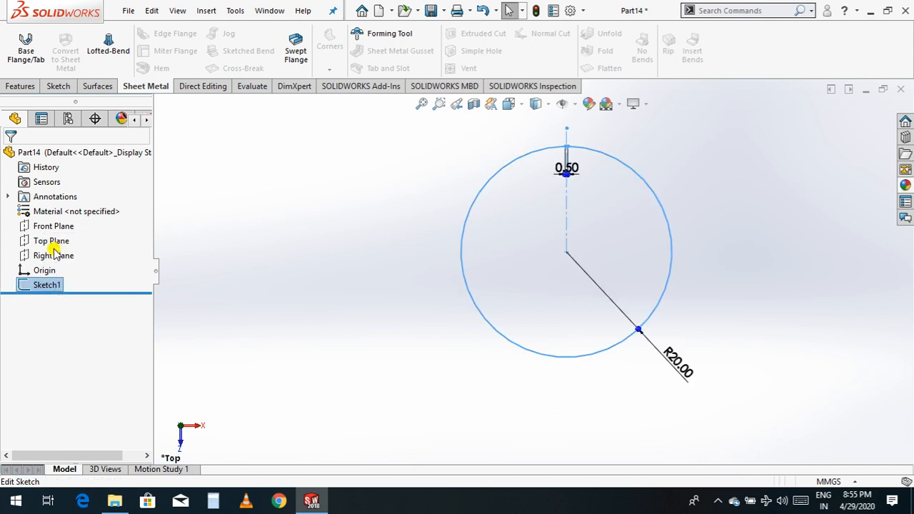
left_click(567, 216)
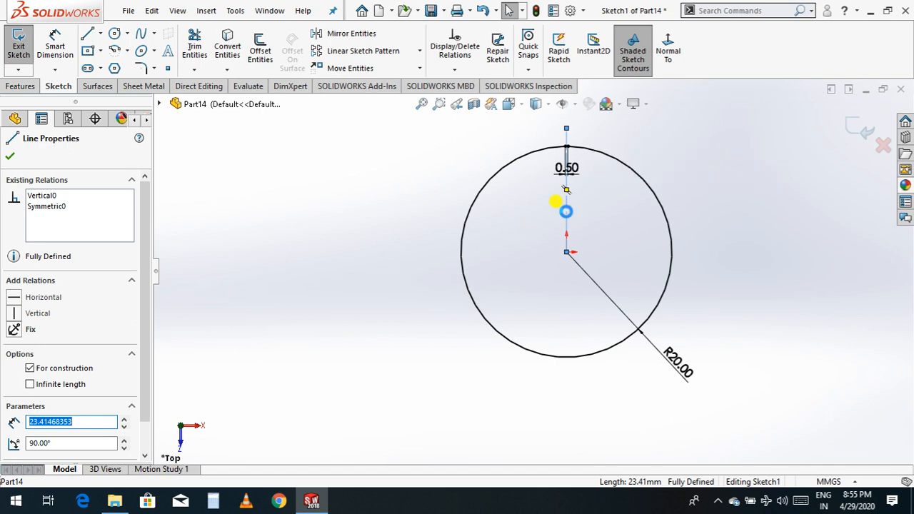
key("Delete")
left_click(865, 134)
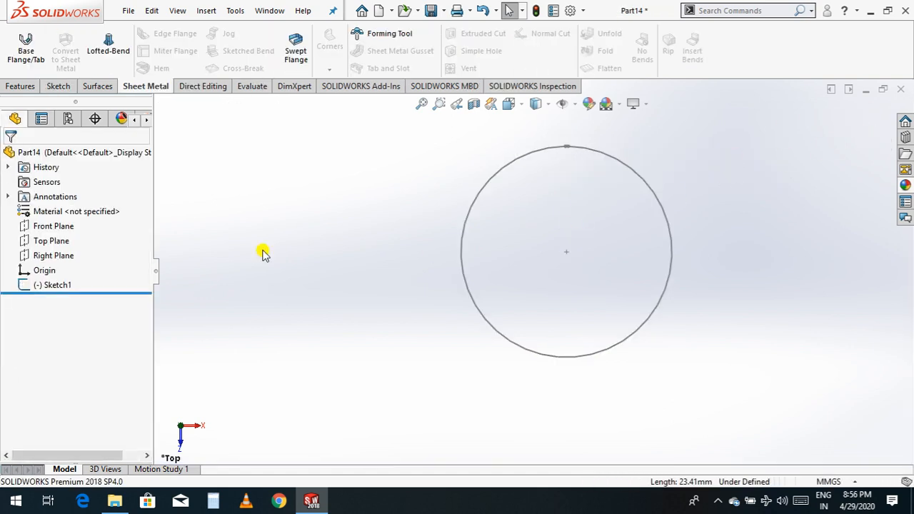
Step: Create a reference plane offset 100 mm from the Top Plane
left_click(44, 242)
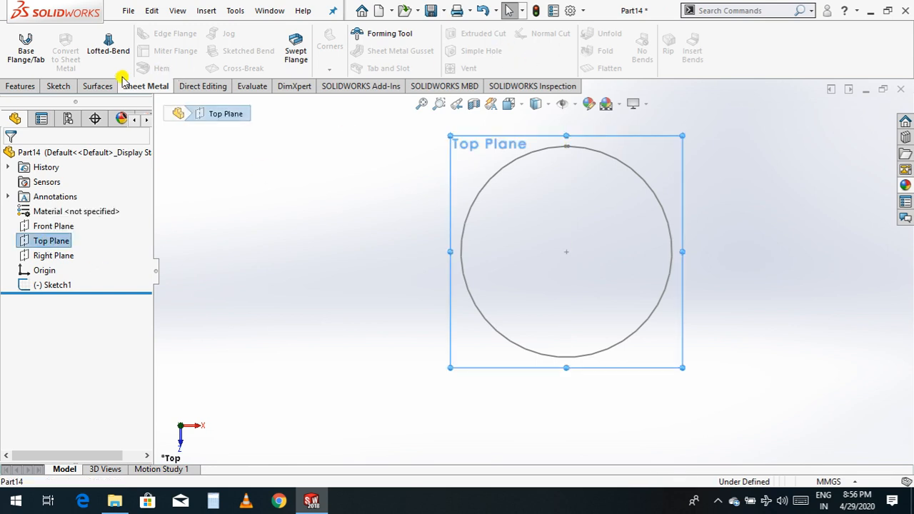
left_click(21, 85)
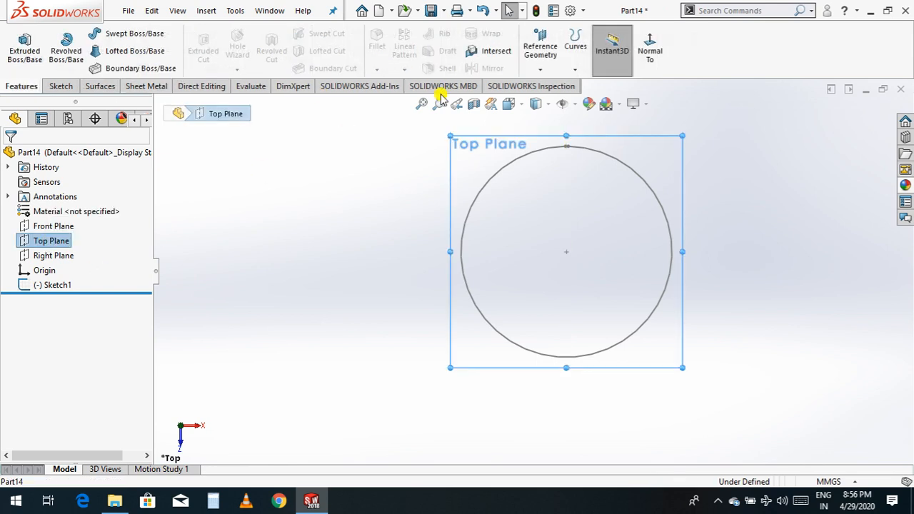
left_click(539, 71)
left_click(555, 86)
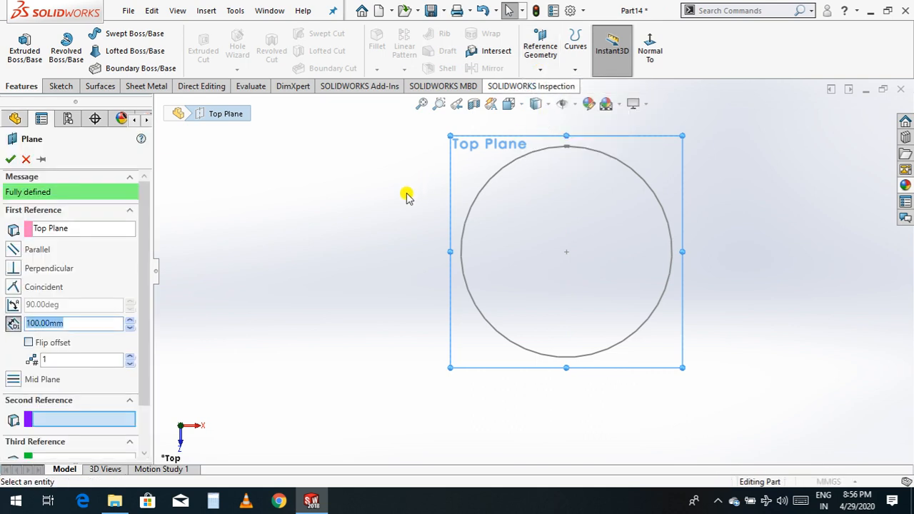
right_click(293, 236)
mouse_move(358, 278)
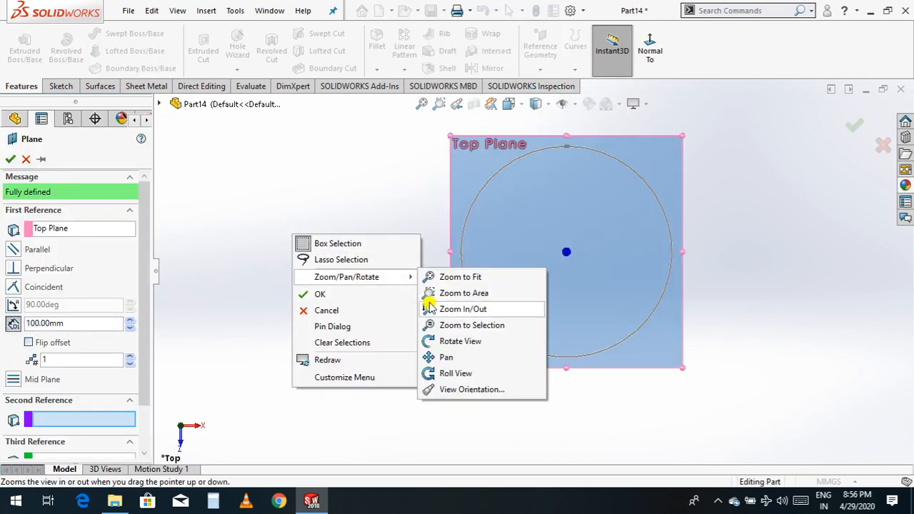
left_click(457, 339)
left_click_drag(362, 287, 304, 276)
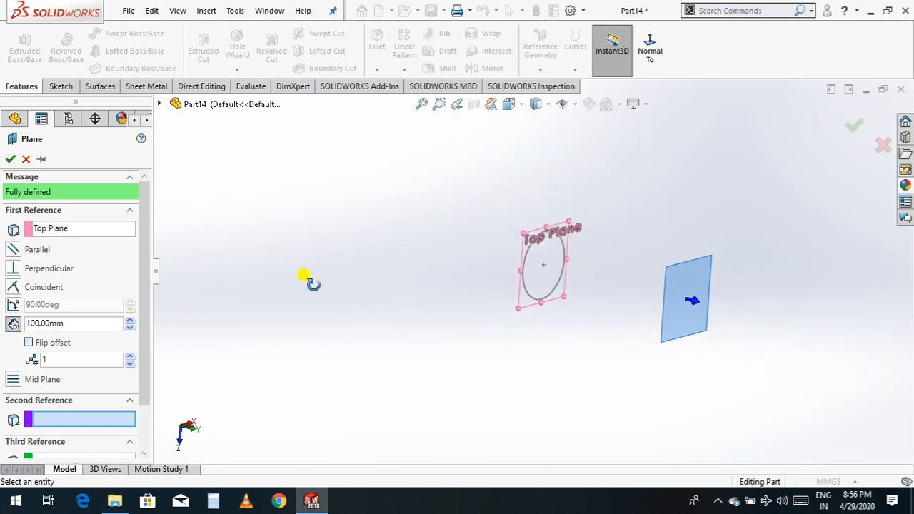
double_click(77, 324)
type("100")
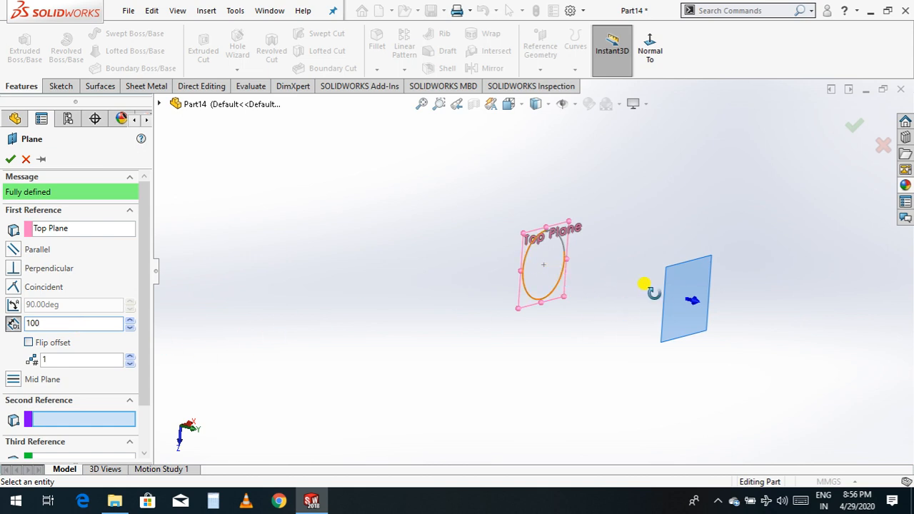
left_click(11, 159)
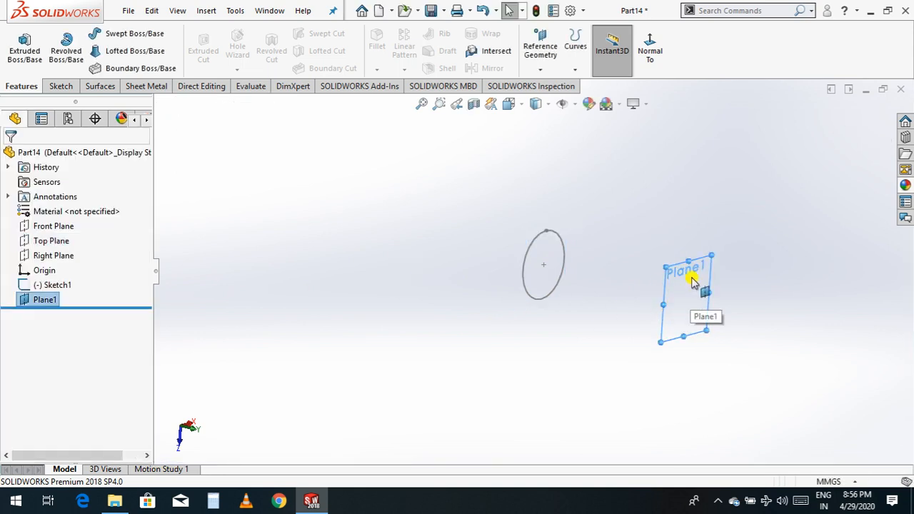
Step: Start a sketch on the new offset plane and draw an origin-centered arc, open at the top, about 14 mm radius and 283° sweep
left_click(655, 58)
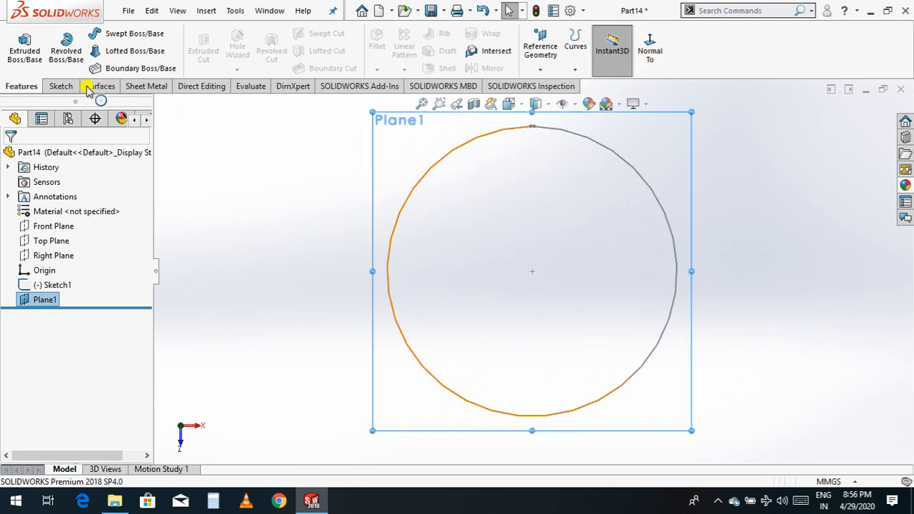
left_click(63, 87)
left_click(19, 42)
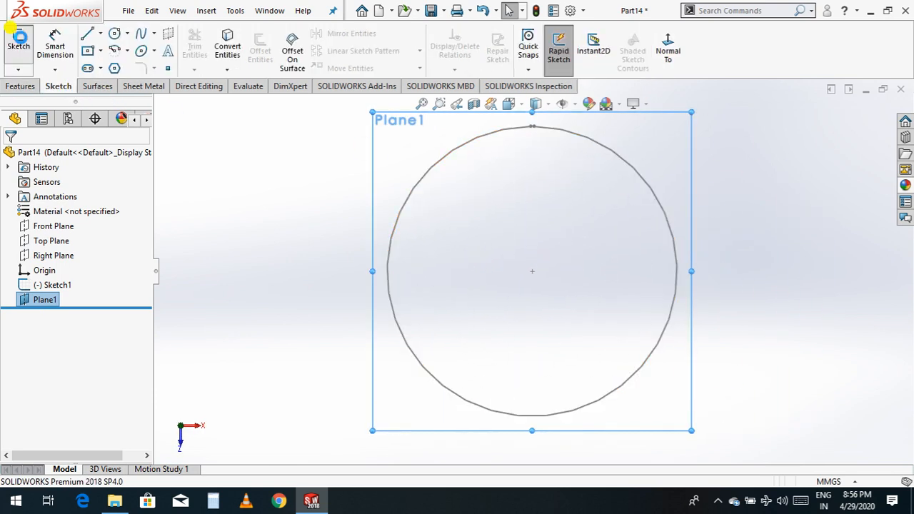
left_click(113, 53)
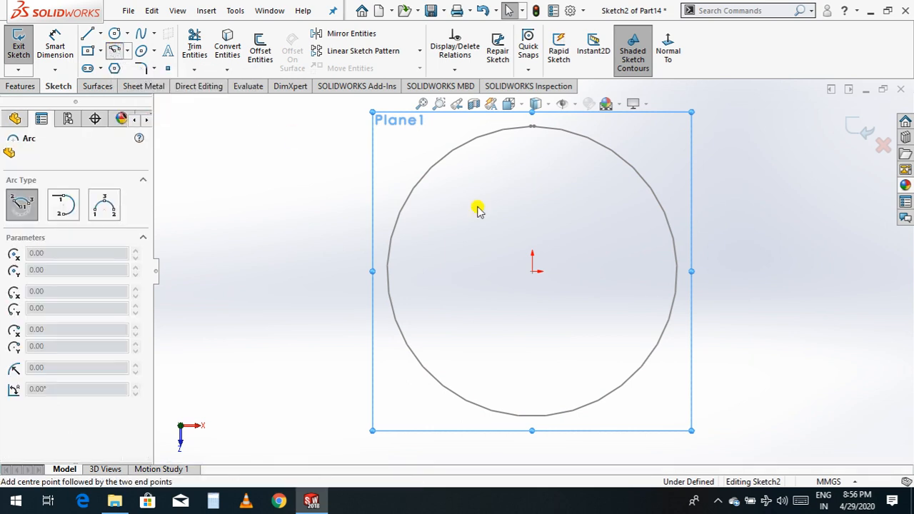
left_click(532, 271)
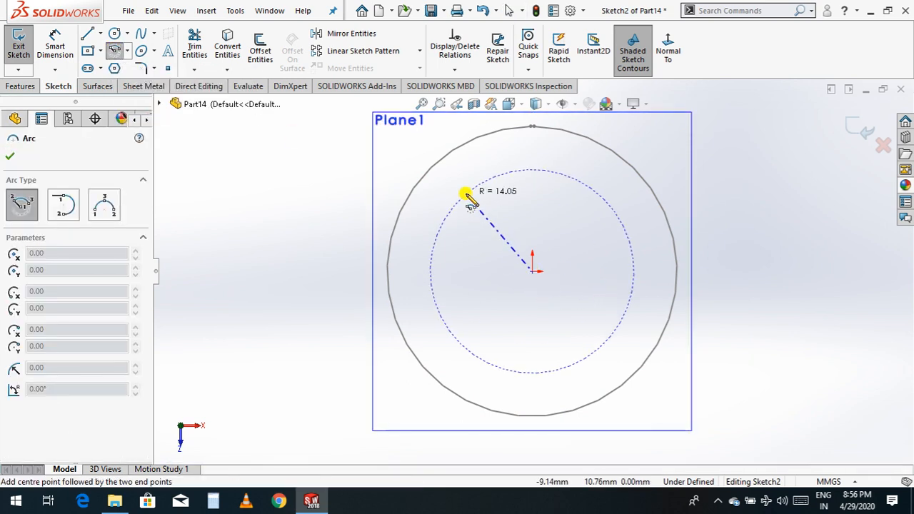
left_click(466, 193)
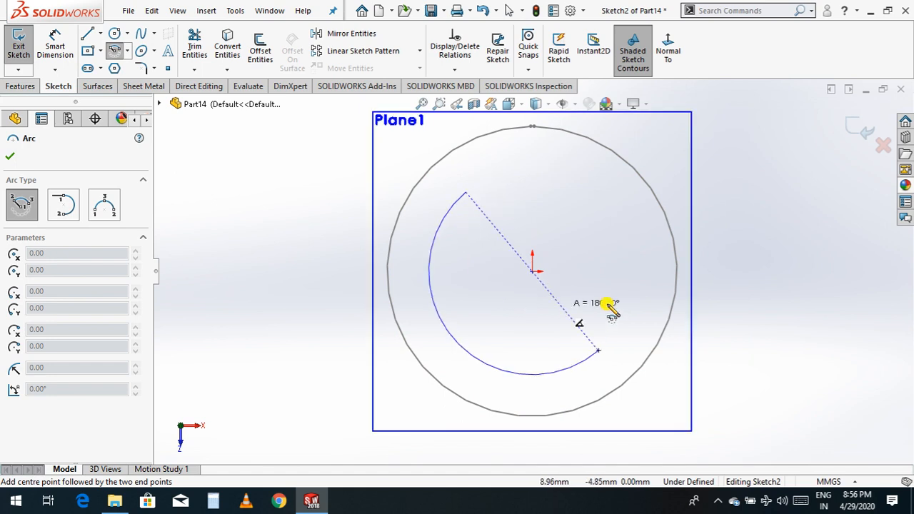
left_click(589, 194)
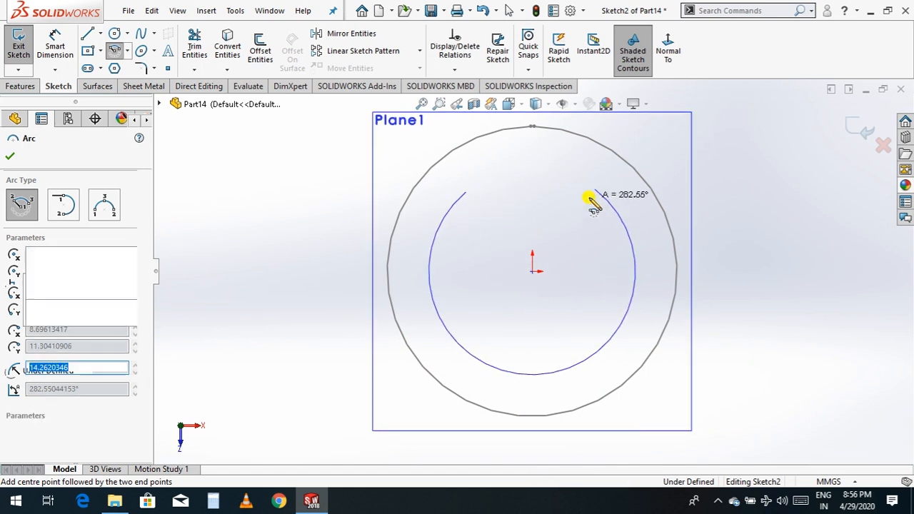
Step: Draw a vertical centerline from the origin up through the arc's opening, ending inside the larger arc
left_click(100, 33)
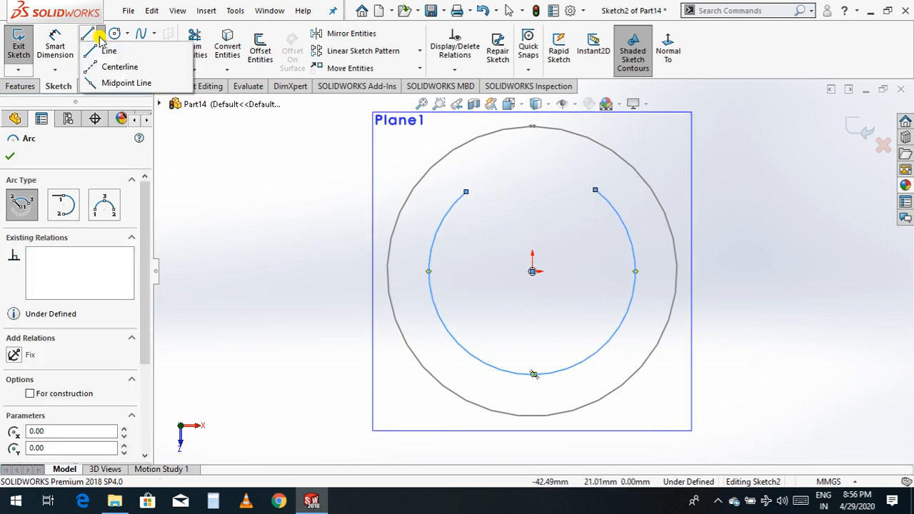
left_click(121, 66)
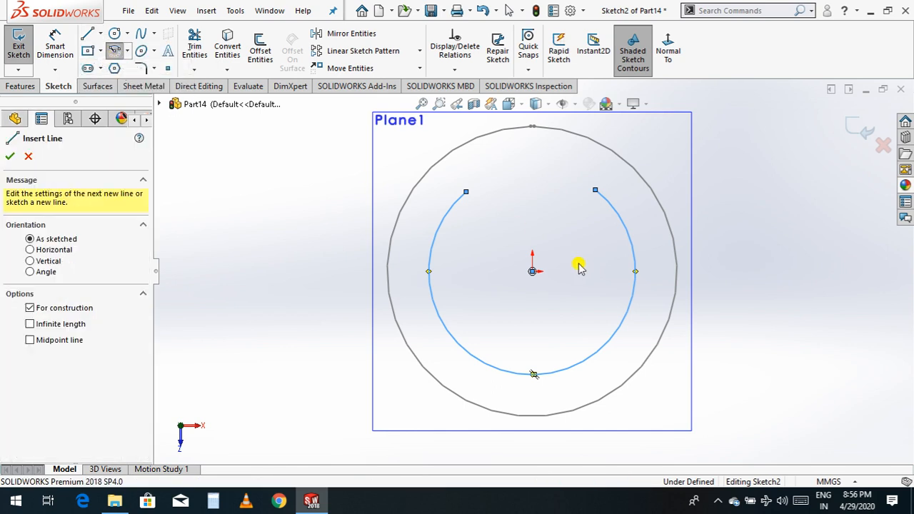
left_click(532, 272)
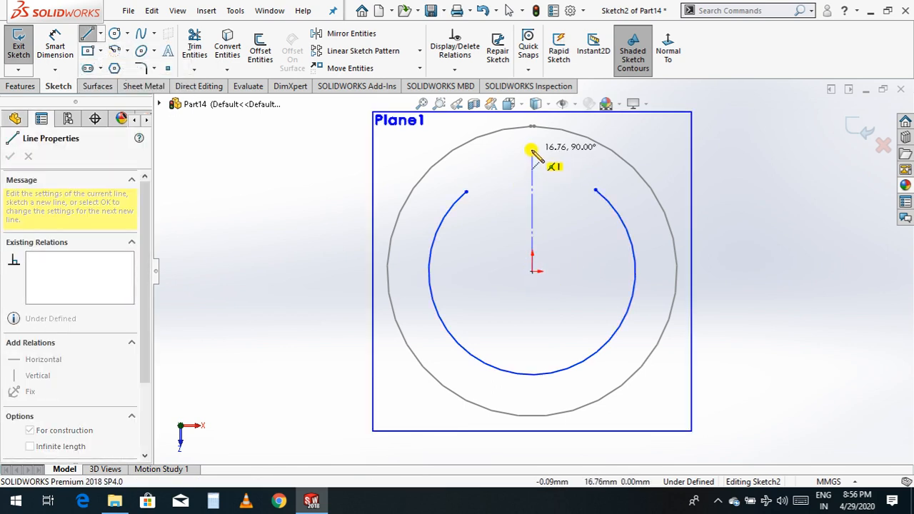
left_click(532, 153)
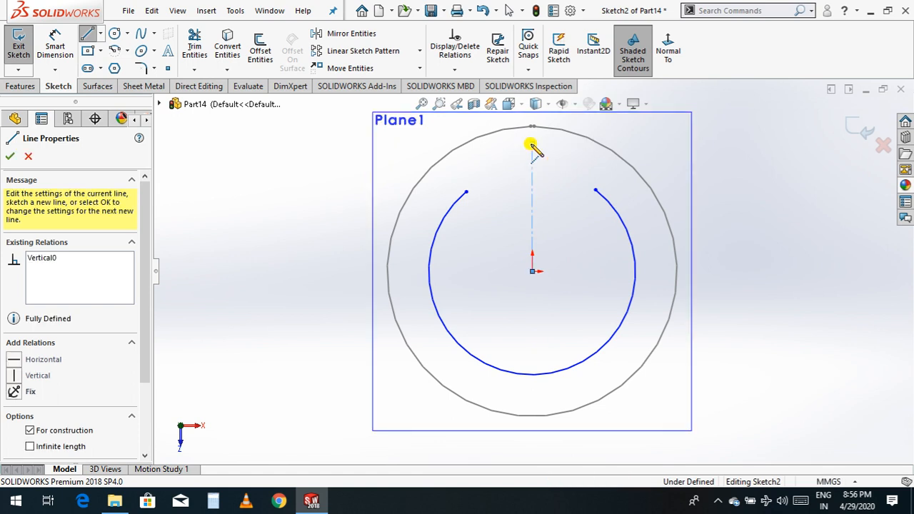
left_click(531, 146)
key("Escape")
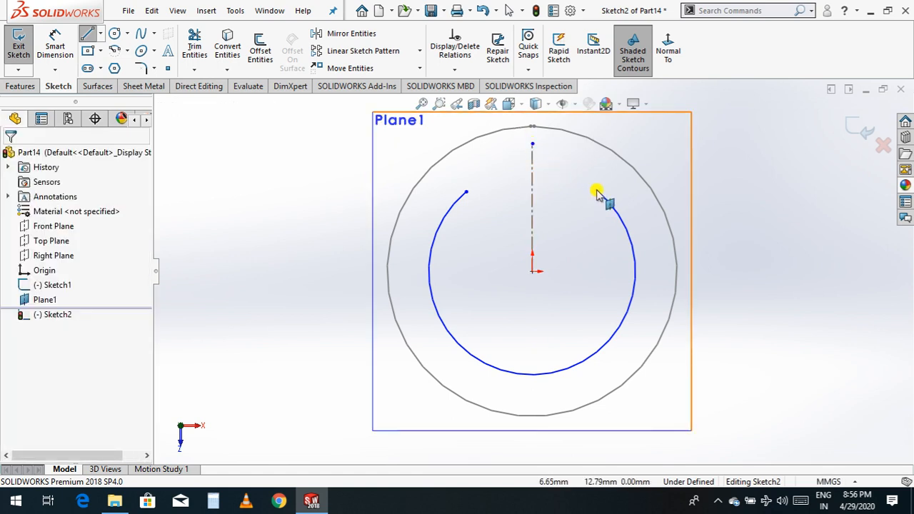
Step: Make the two endpoints of the new arc symmetric about the vertical centerline
left_click(595, 192)
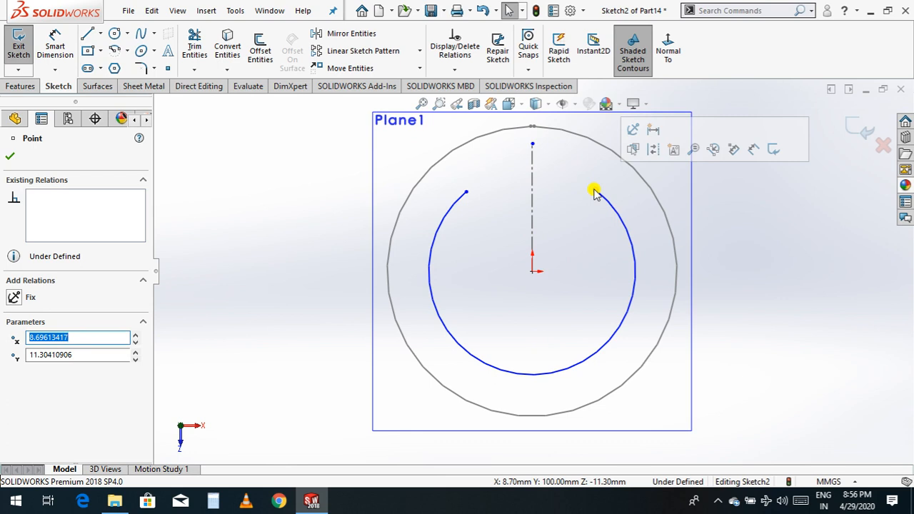
left_click(532, 183)
left_click(467, 193, "ctrl")
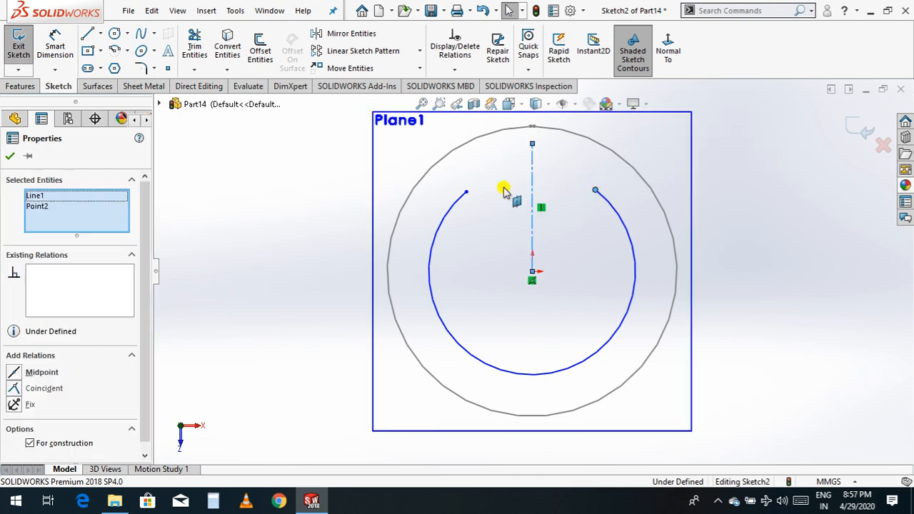
left_click(467, 192)
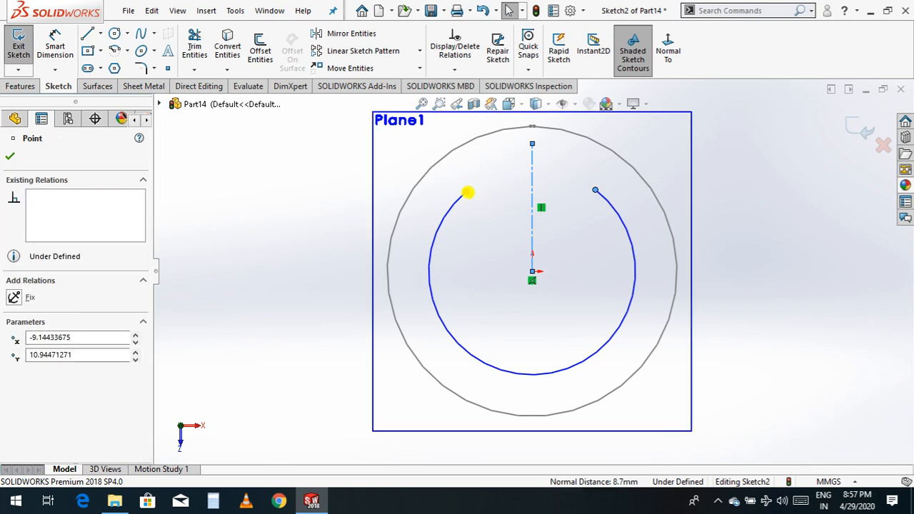
left_click(468, 193, "ctrl")
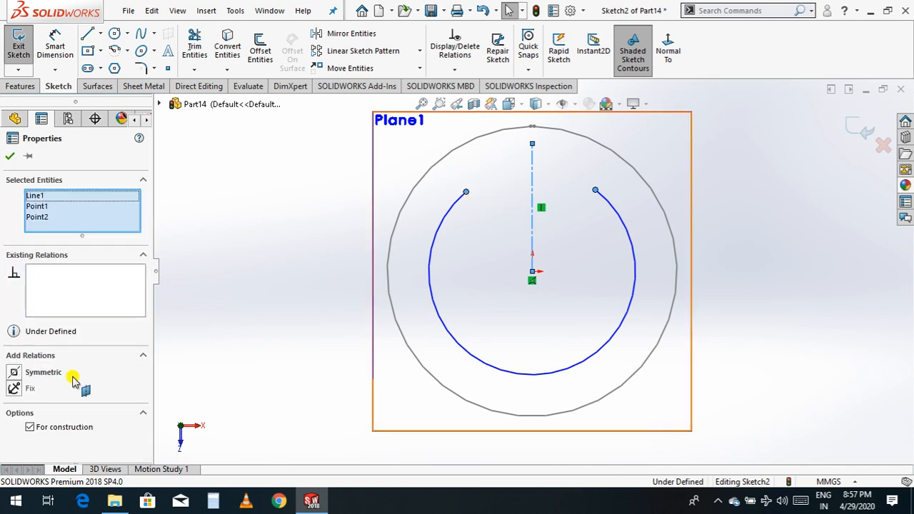
left_click(14, 374)
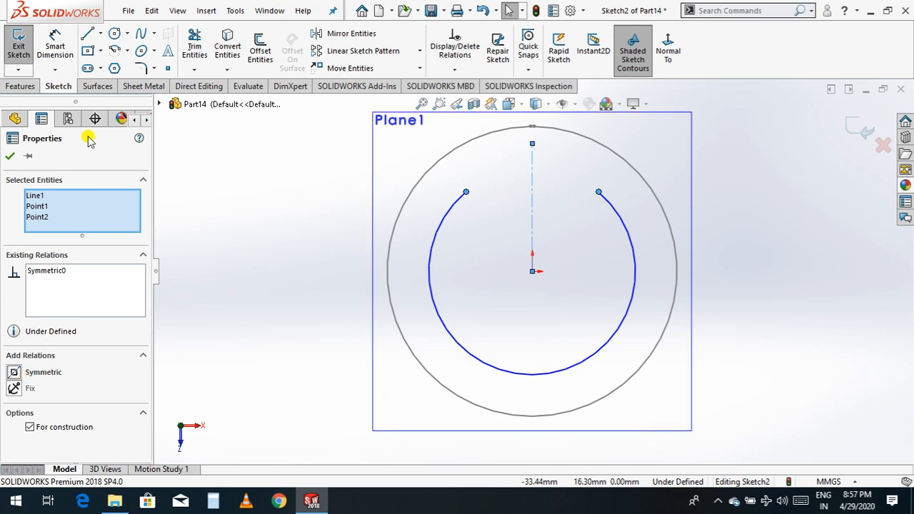
left_click(21, 154)
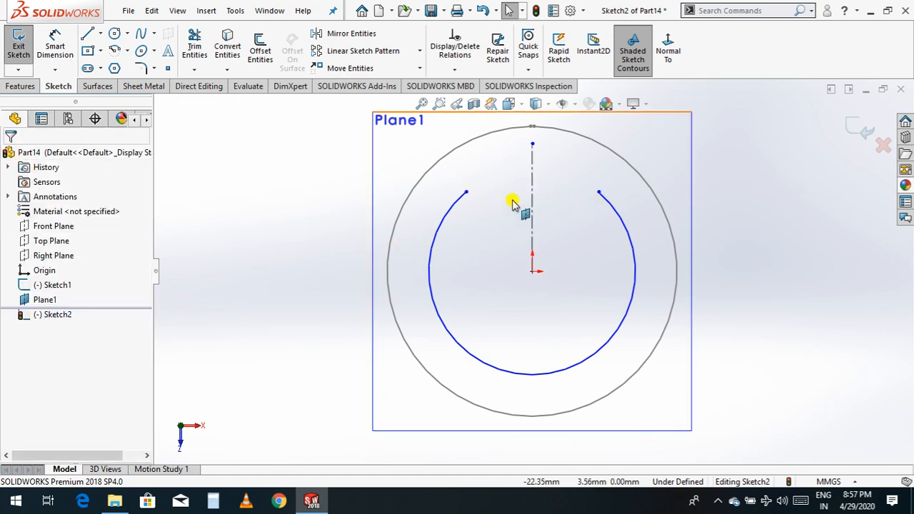
Step: Dimension the radius of the inner arc as 10 mm
left_click(55, 44)
left_click(592, 357)
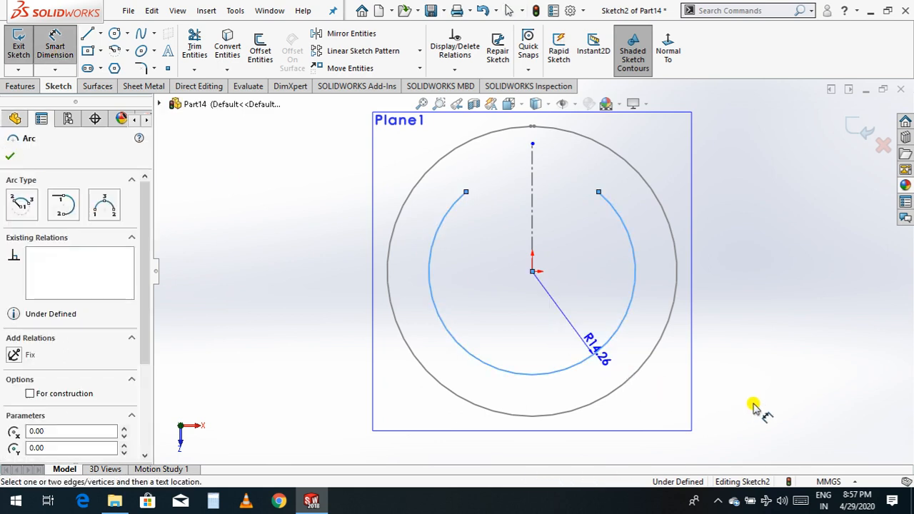
left_click(755, 403)
type("10")
key("Return")
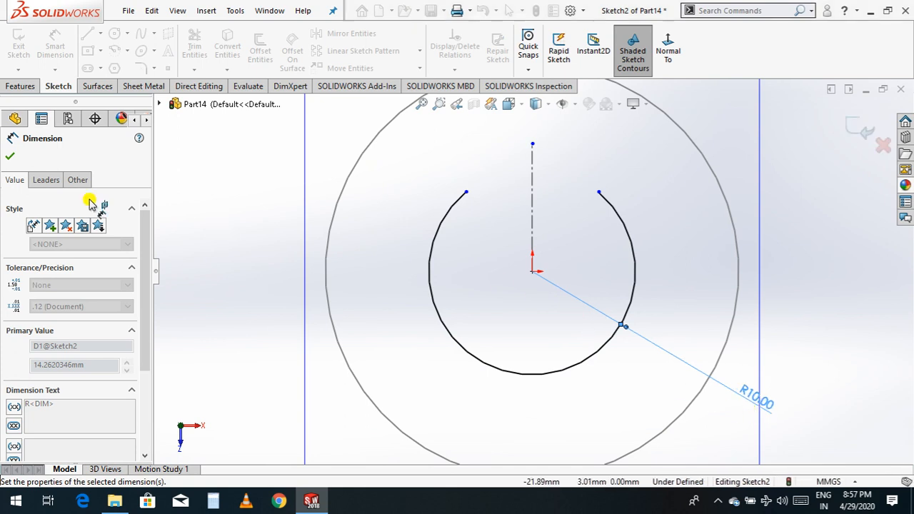
left_click(10, 156)
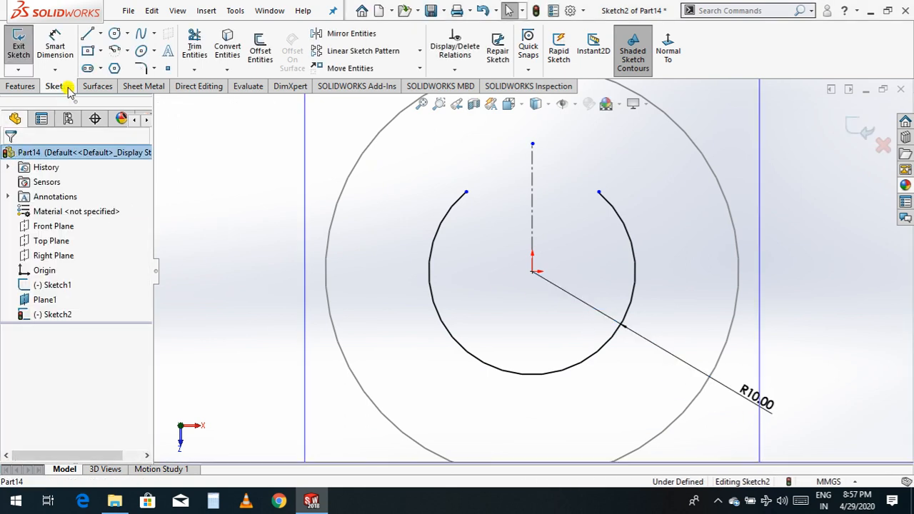
Step: Dimension the gap between the inner arc's endpoints as 0.5 mm and exit the sketch
left_click(63, 50)
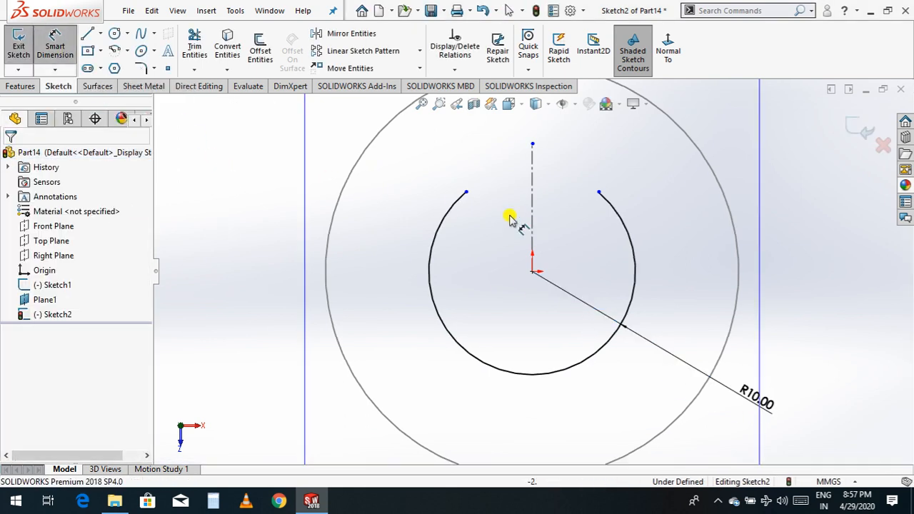
left_click(466, 193)
left_click(598, 193)
left_click(556, 143)
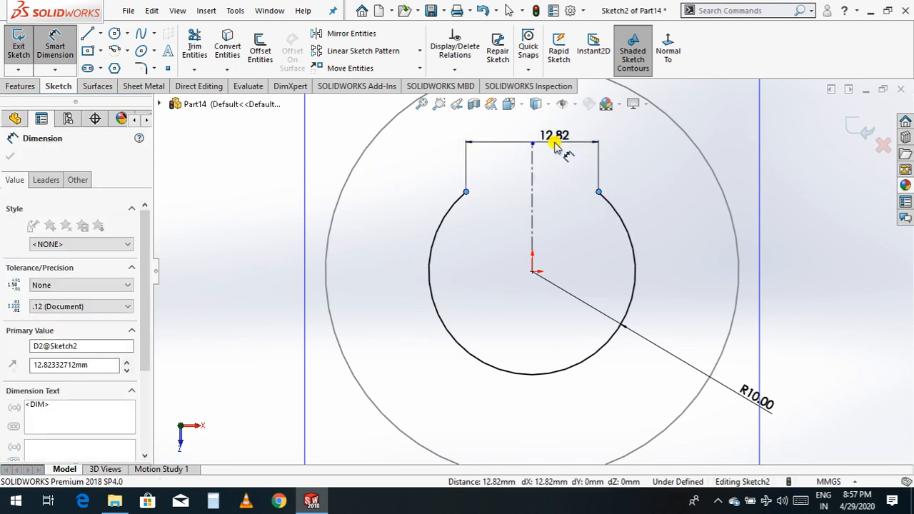
type("0.5")
key("Return")
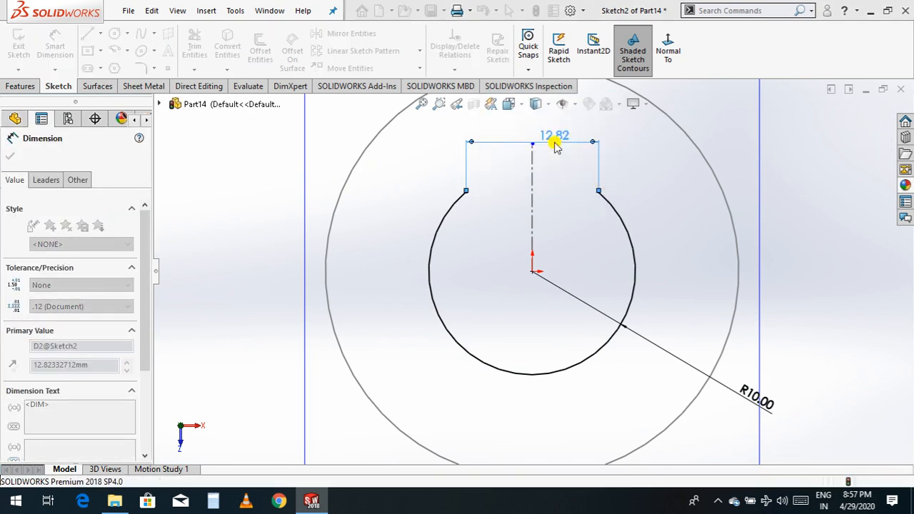
left_click(11, 152)
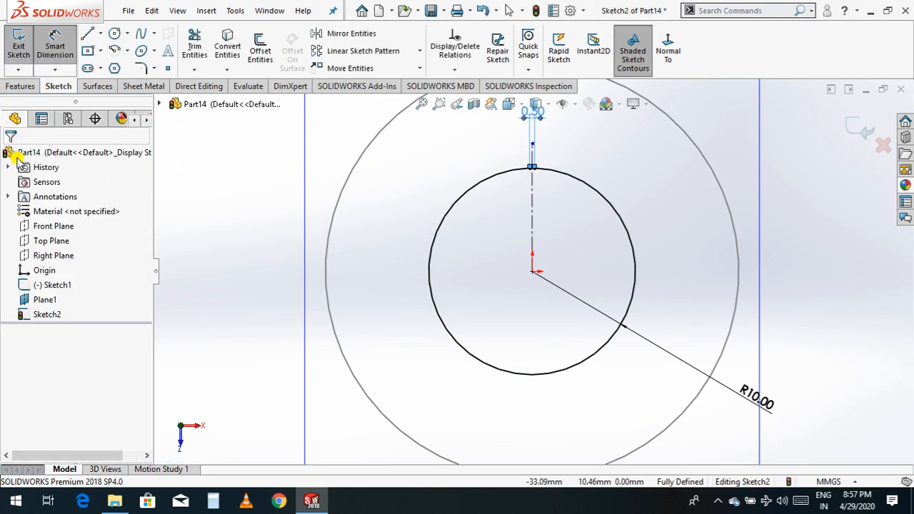
left_click(862, 130)
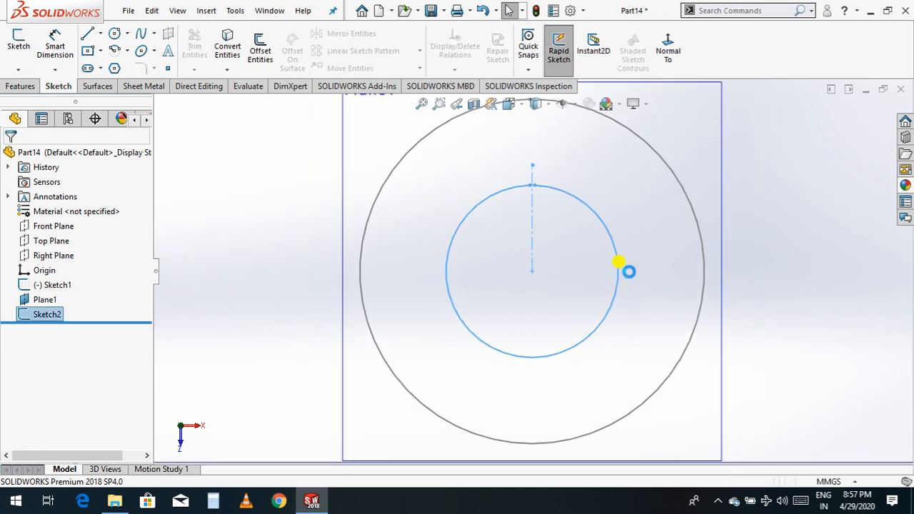
Step: Reopen the inner arc's sketch, delete its vertical centerline and exit the sketch
left_click(43, 314)
left_click(41, 314)
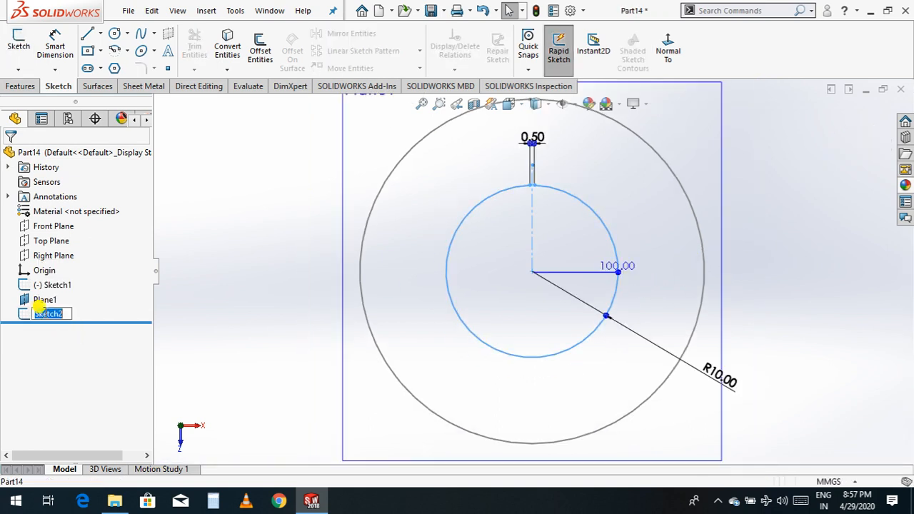
left_click(33, 316)
left_click(38, 277)
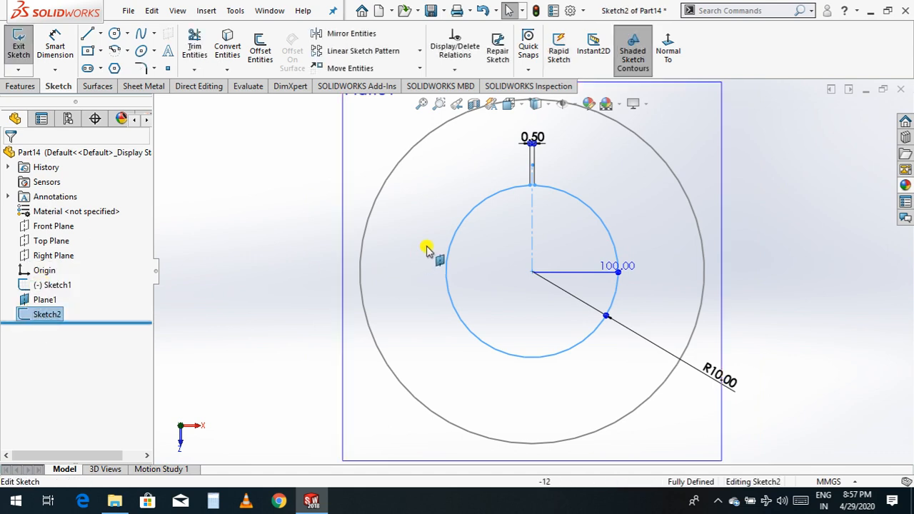
left_click(532, 227)
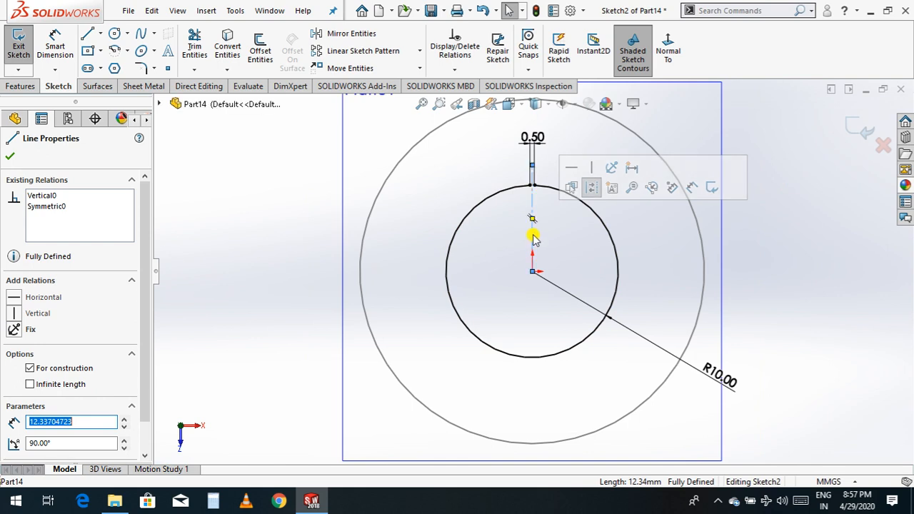
key("Delete")
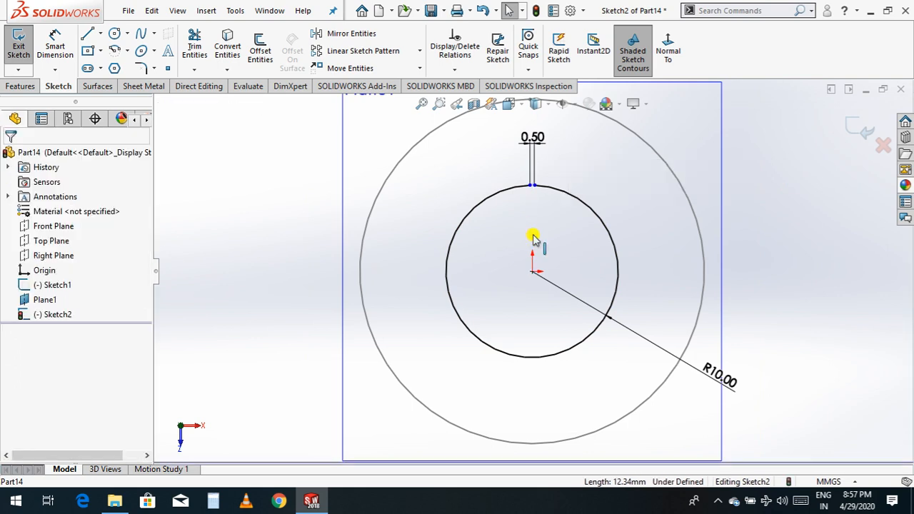
left_click(860, 130)
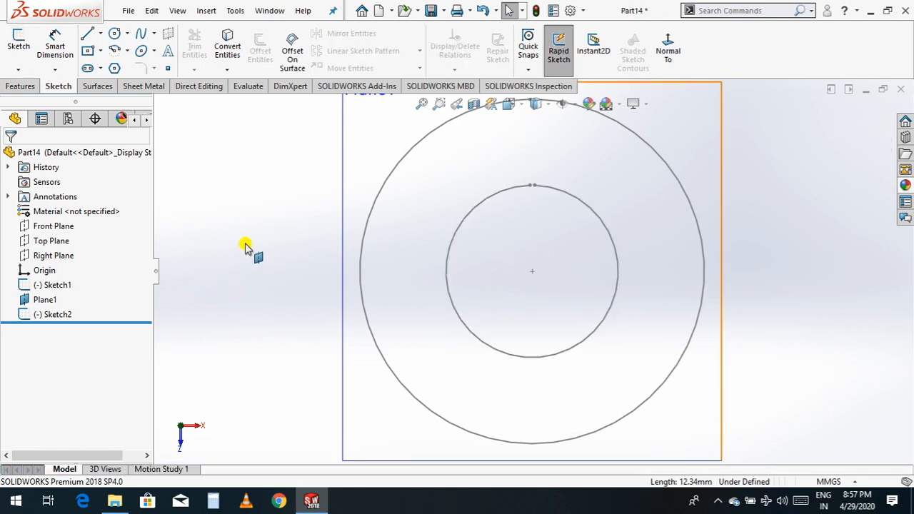
Step: Hide the offset reference plane that carries the smaller arc
right_click(225, 262)
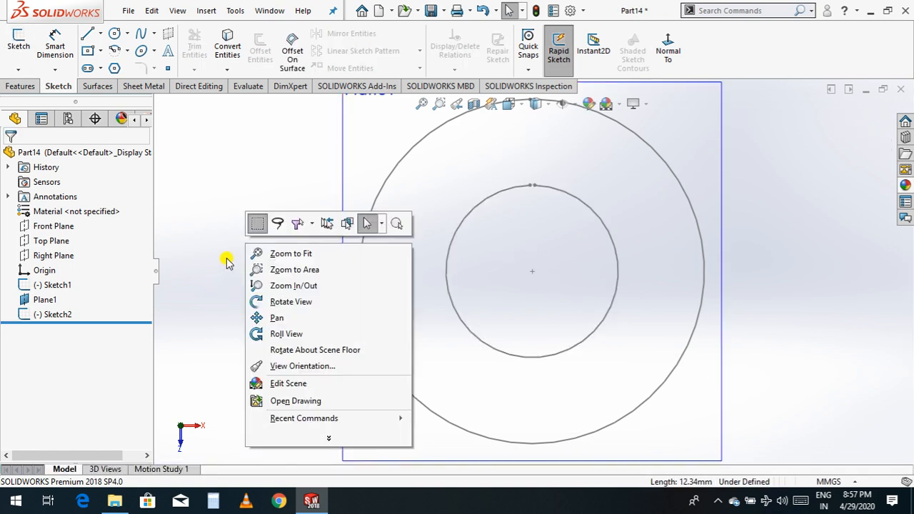
left_click(302, 298)
left_click_drag(264, 271, 285, 280)
key("f")
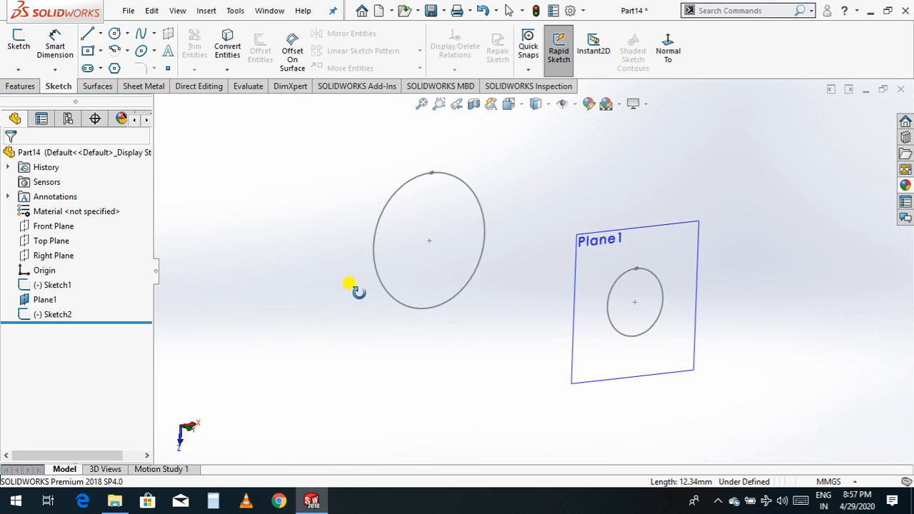
left_click(616, 373)
left_click(693, 340)
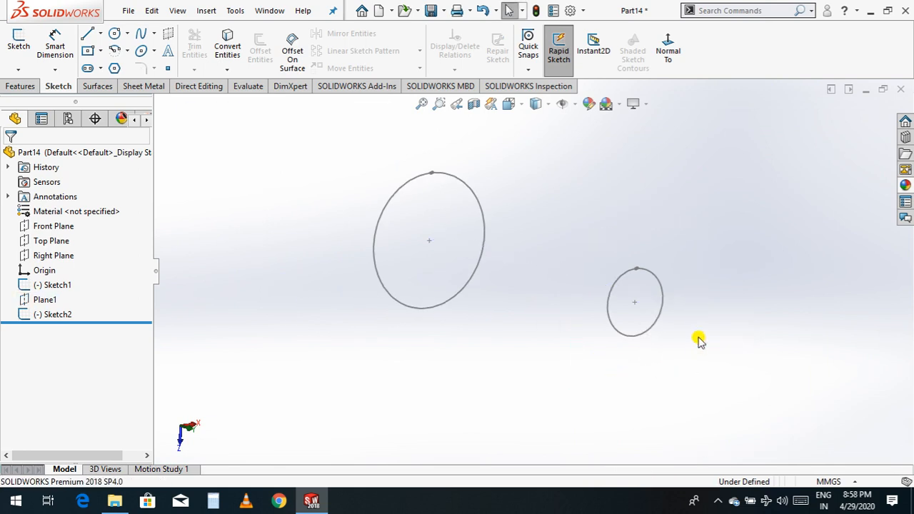
Step: Start a sheet metal Lofted Bend using the larger arc and then the smaller arc as profiles
right_click(651, 361)
left_click(697, 369)
mouse_move(653, 357)
left_mouse_down()
mouse_move(655, 257)
mouse_move(636, 253)
left_mouse_up()
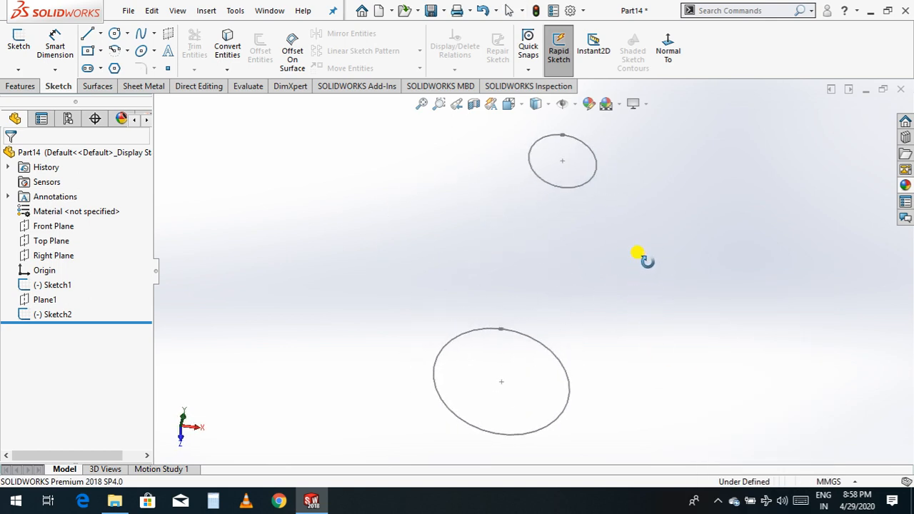
left_click(144, 87)
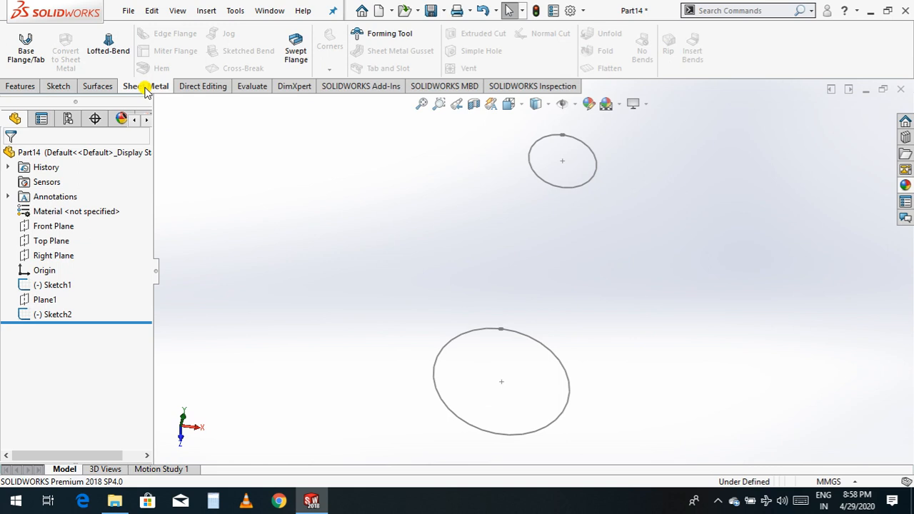
left_click(119, 54)
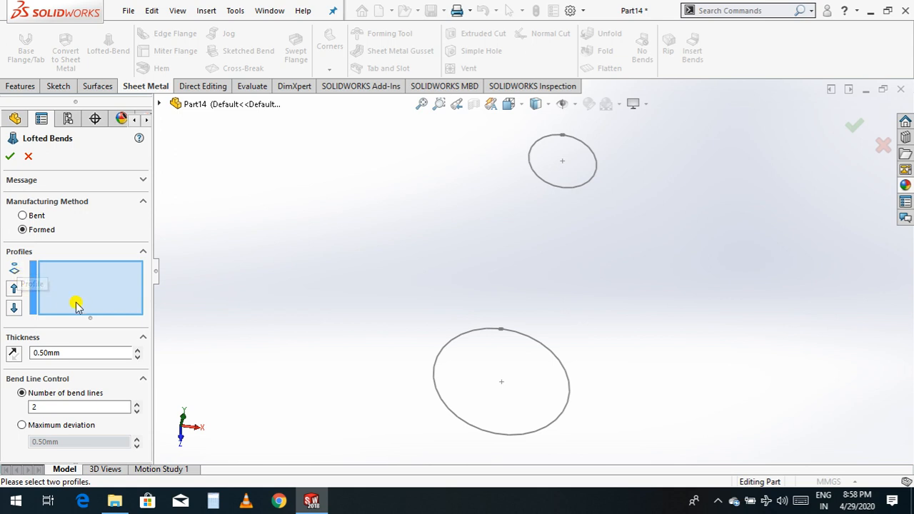
left_click(556, 359)
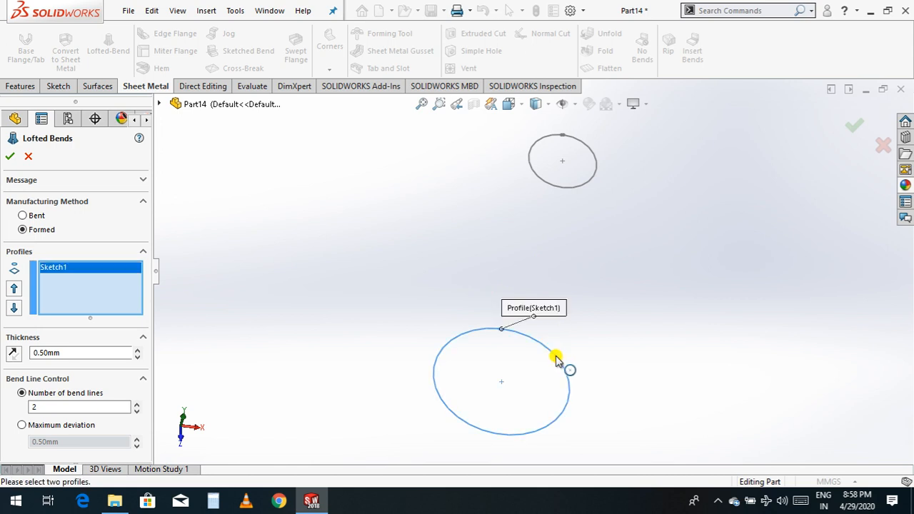
left_click(568, 188)
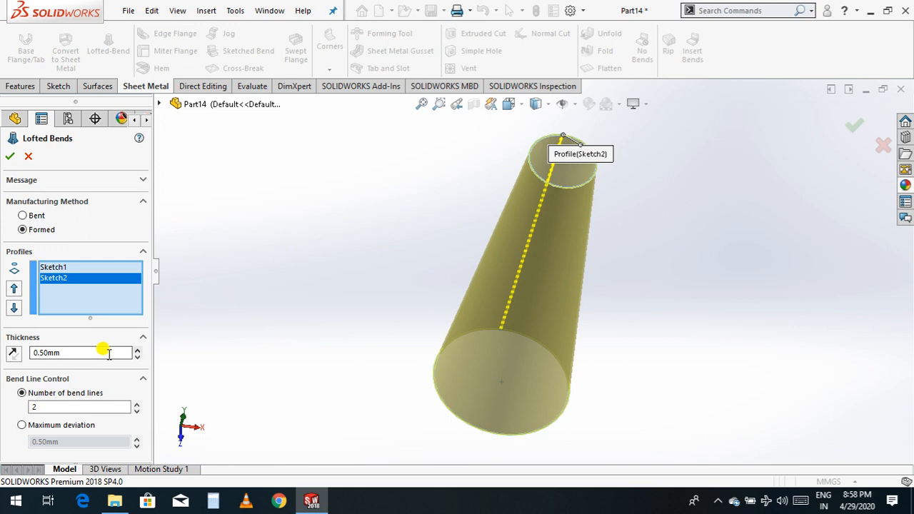
Step: Compare both thickness directions of the lofted bend and leave the thickness reversed to the outside of the profiles
left_click(14, 356)
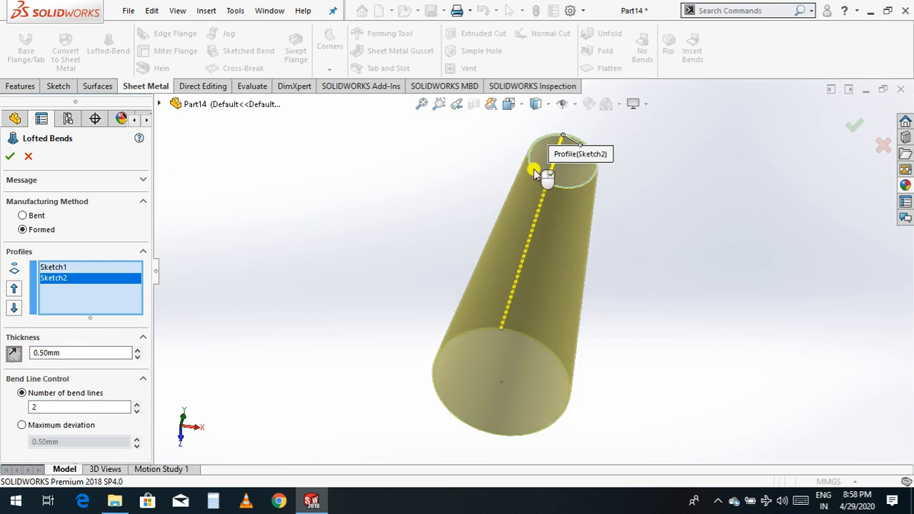
scroll(571, 175, "down", 3)
scroll(581, 199, "down", 2)
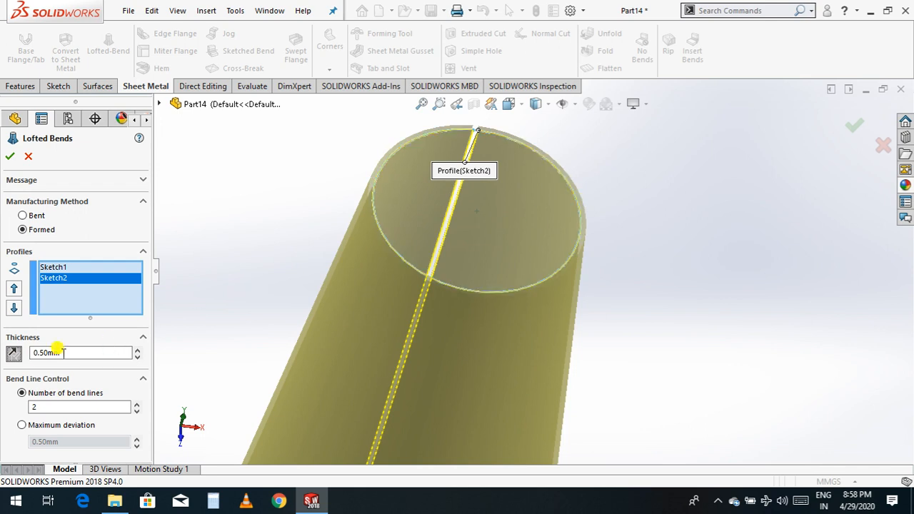
left_click(14, 355)
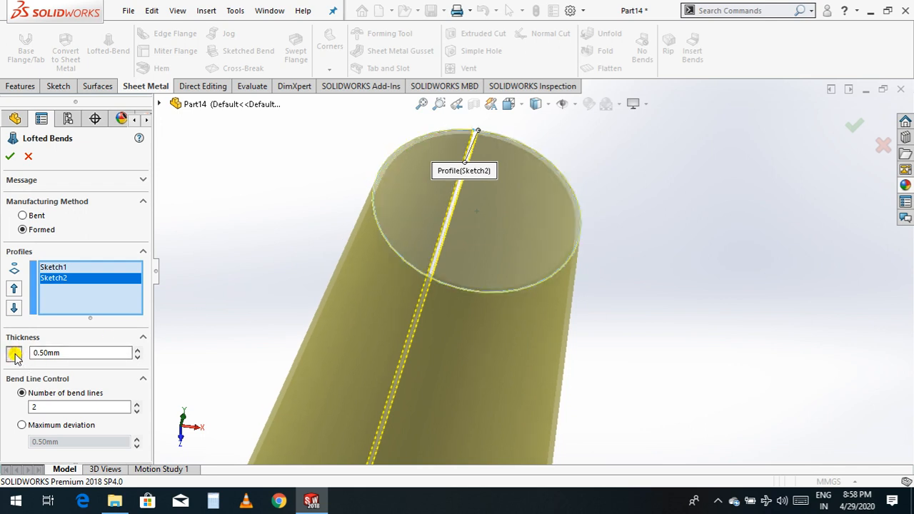
left_click(15, 355)
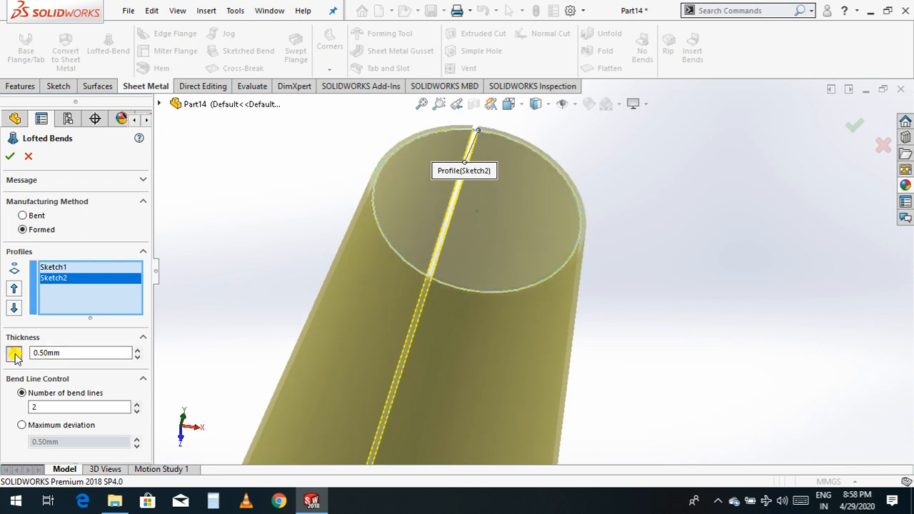
left_click(14, 355)
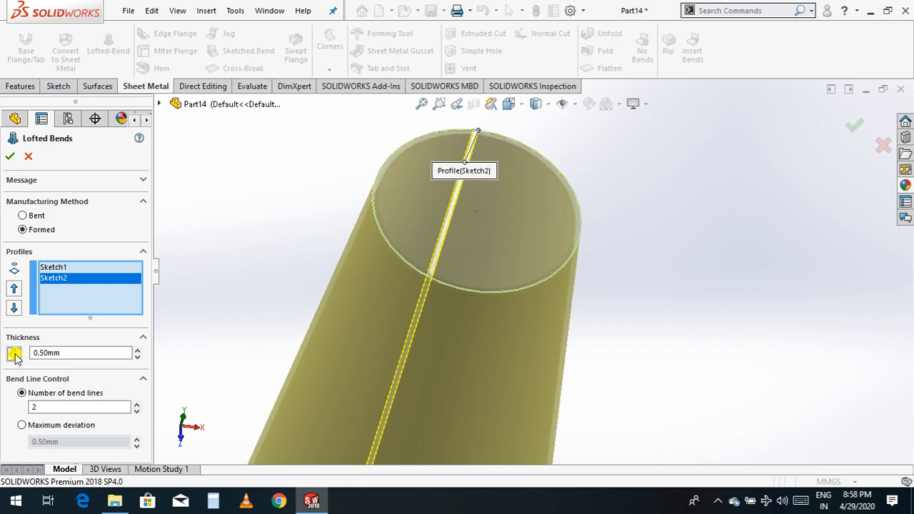
left_click(15, 355)
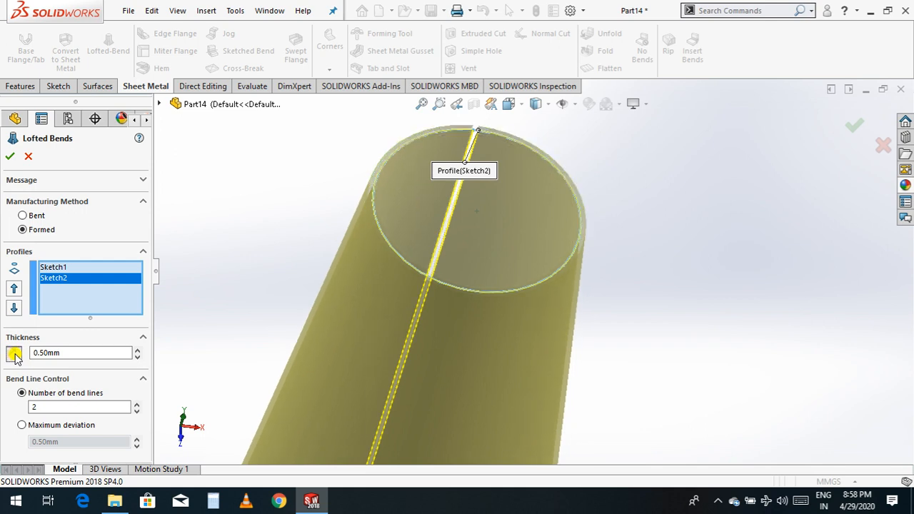
Step: Try a sheet thickness of 1 mm for the lofted bend and return it to 0.5 mm
left_click(60, 353)
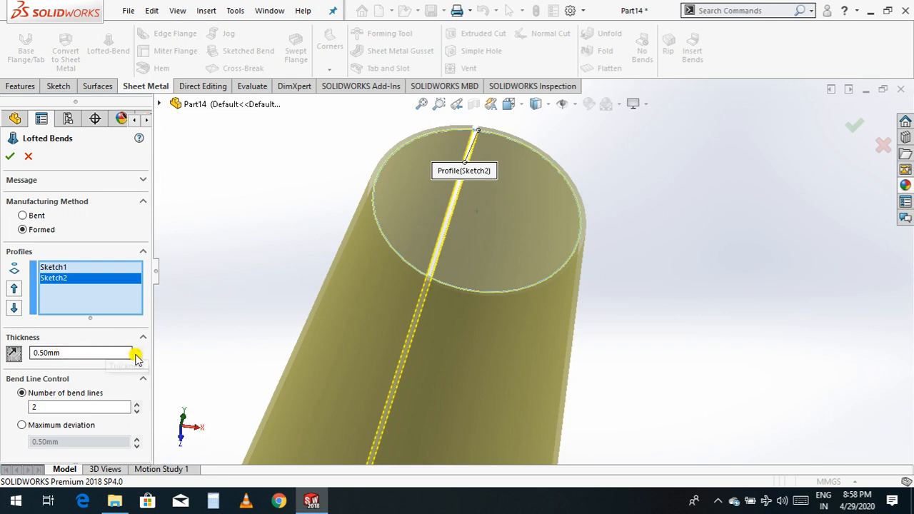
double_click(104, 353)
type("1")
key("Return")
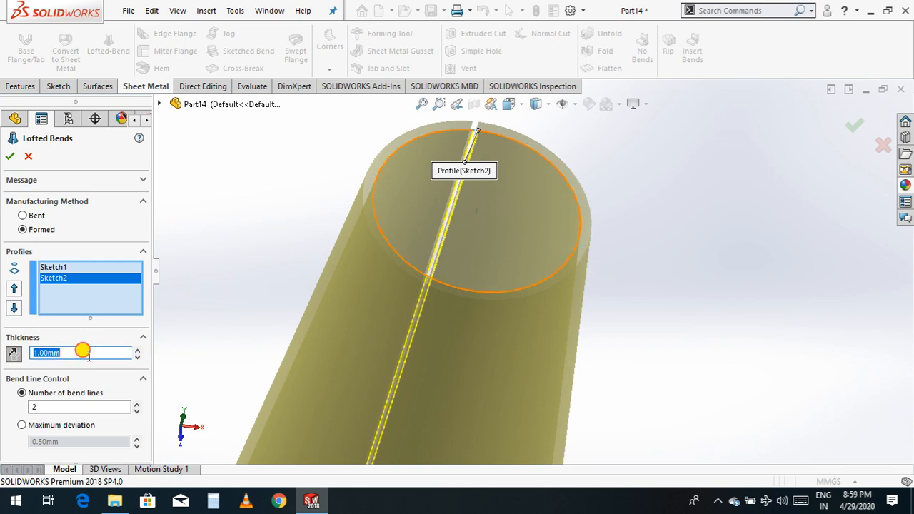
type("0")
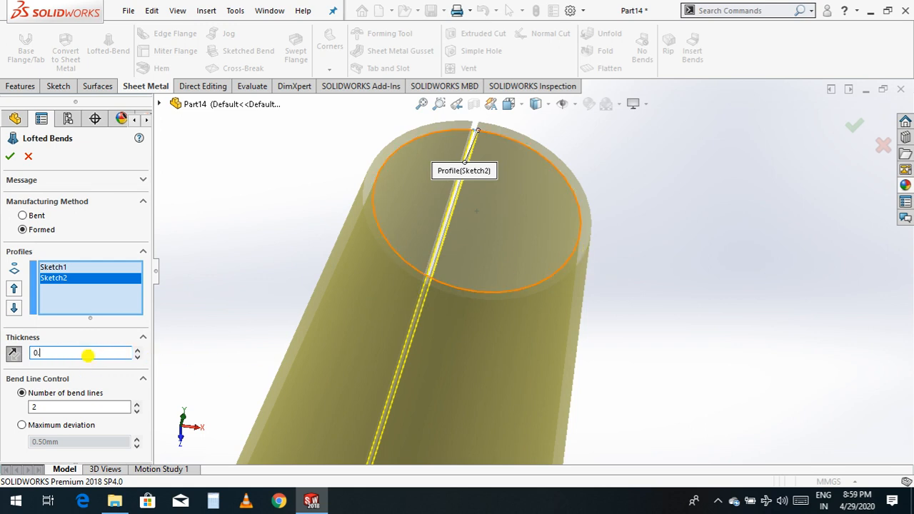
type(".5")
key("Return")
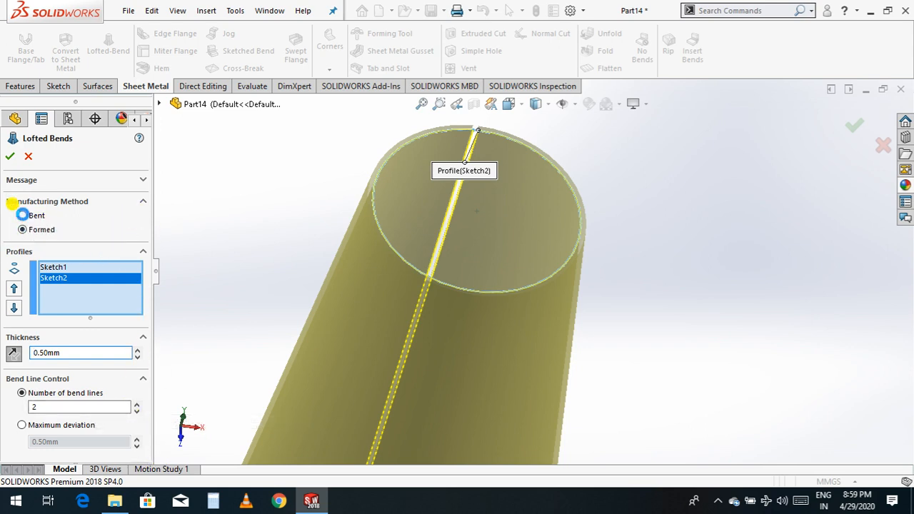
Step: Try the Bent manufacturing method and return the lofted bend to Formed
left_click(22, 215)
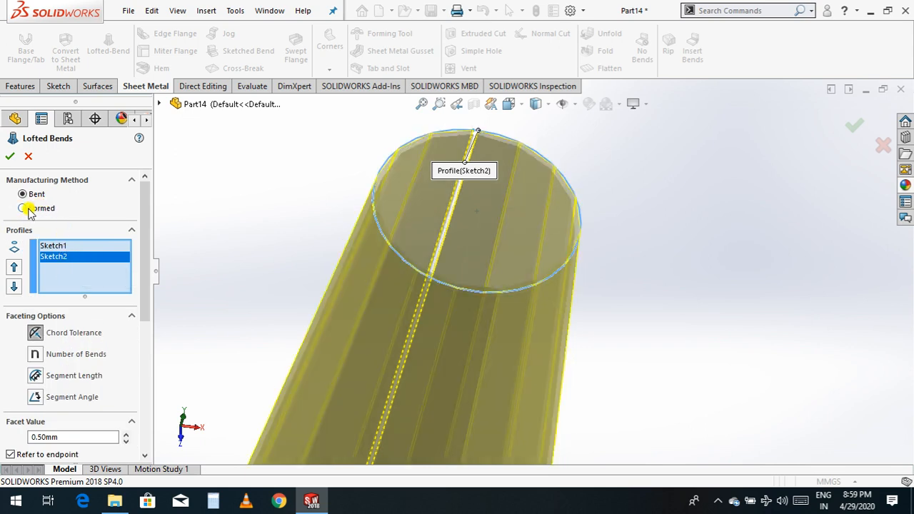
left_click(23, 208)
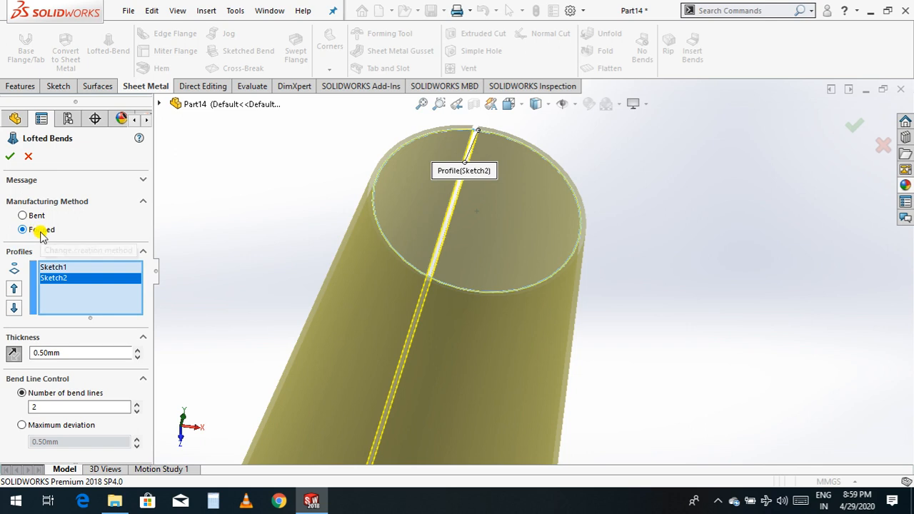
scroll(441, 346, "up", 3)
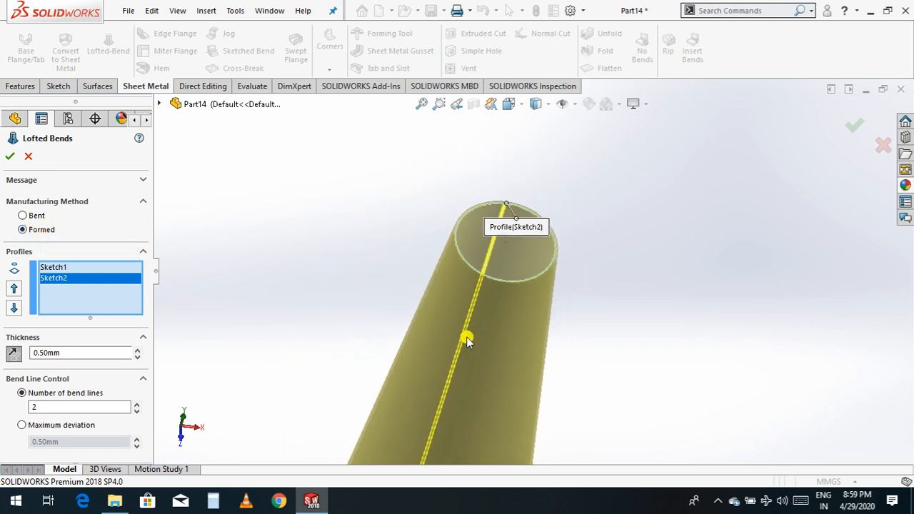
scroll(483, 350, "up", 4)
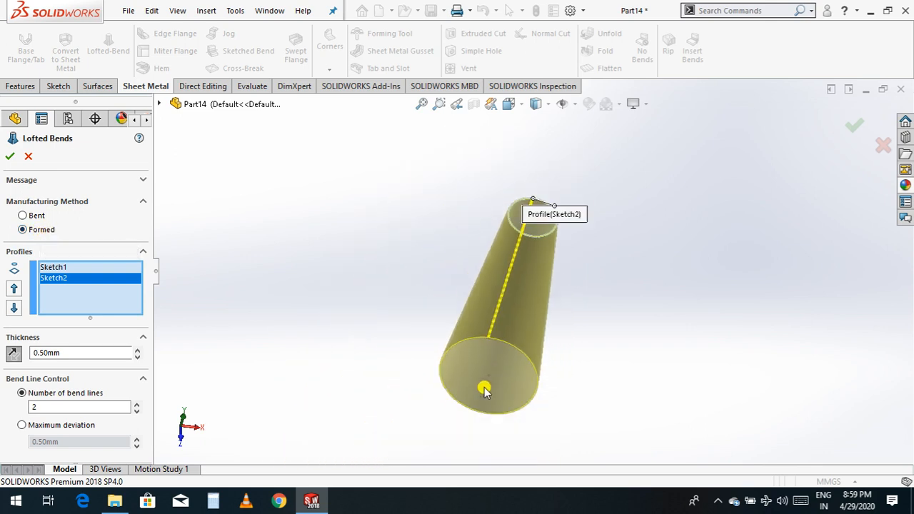
scroll(502, 353, "down", 2)
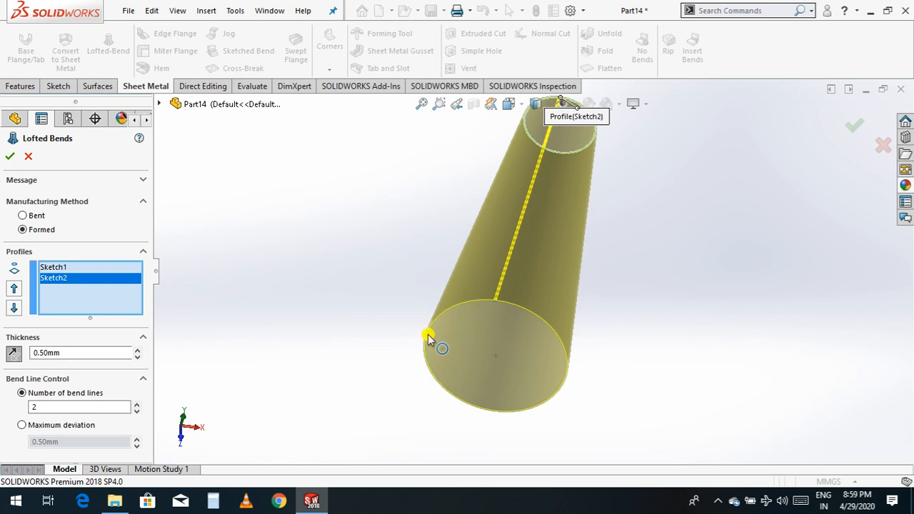
Step: Switch the lofted bend to the Bent manufacturing method, using Chord Tolerance faceting after trying Number of Bends
left_click(24, 216)
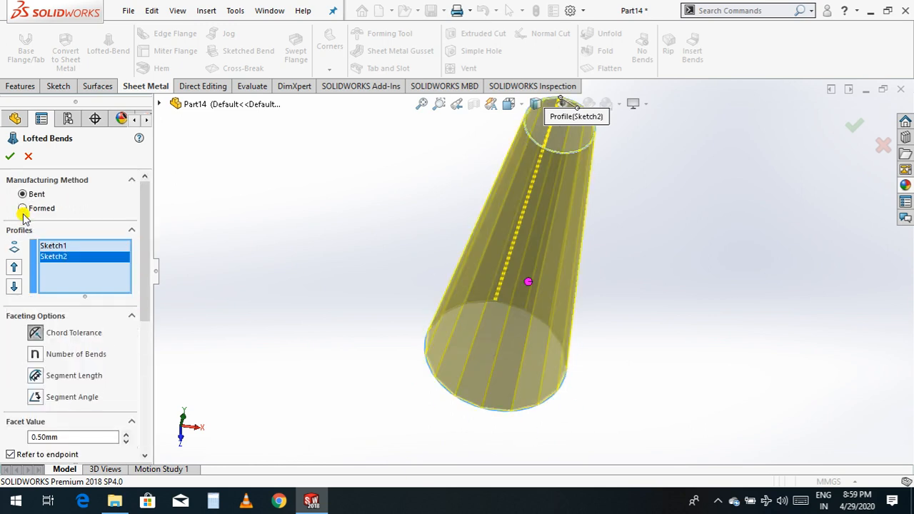
scroll(548, 241, "down", 1)
scroll(556, 171, "up", 3)
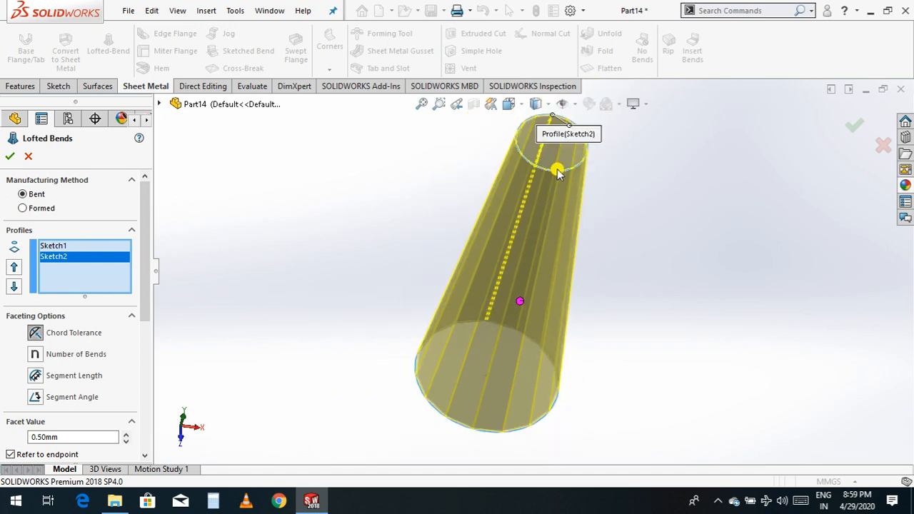
scroll(558, 196, "down", 4)
scroll(561, 227, "up", 1)
scroll(557, 307, "up", 4)
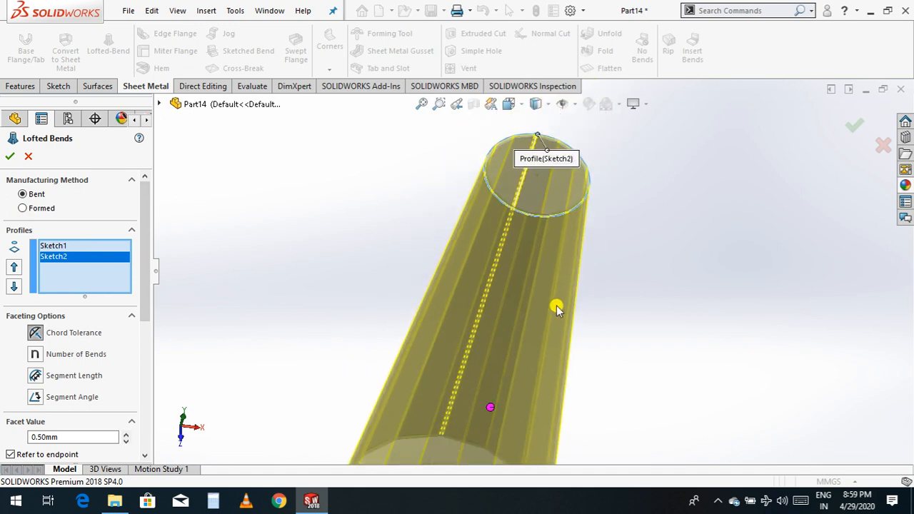
left_click(37, 356)
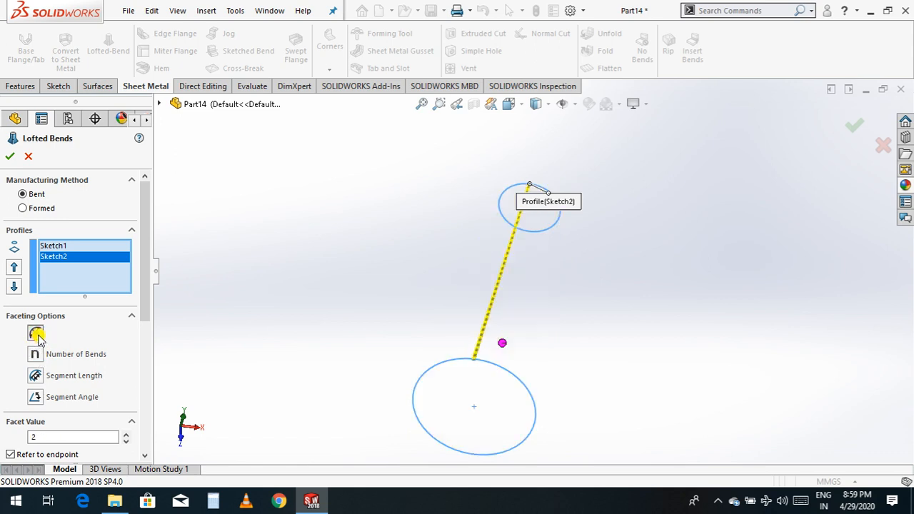
left_click(37, 337)
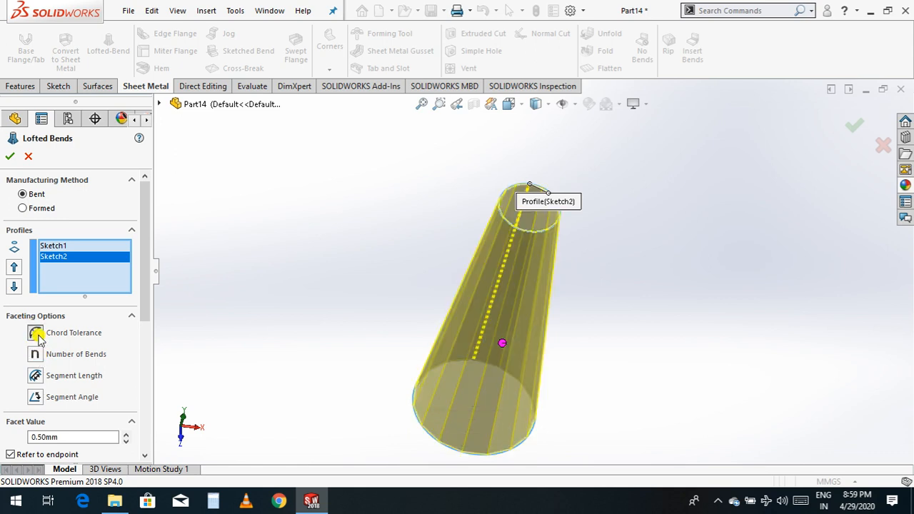
Step: Review the facet value, sheet metal parameters, bend allowance and auto relief settings, and accept the Bent lofted bend
left_click(142, 451)
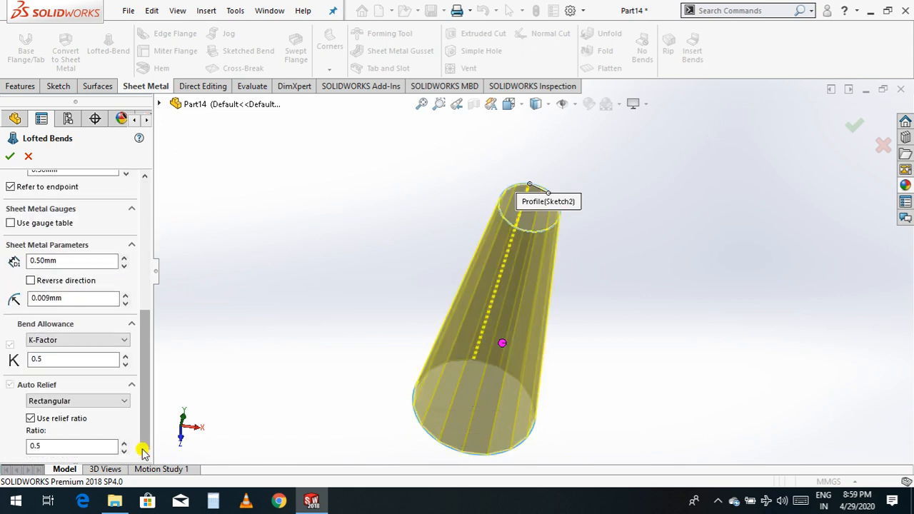
left_click(144, 179)
left_click(145, 178)
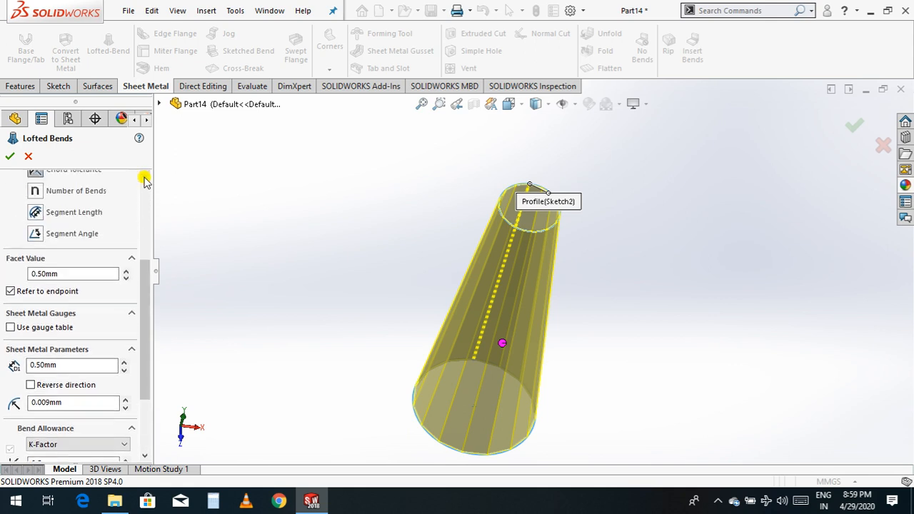
left_click(147, 455)
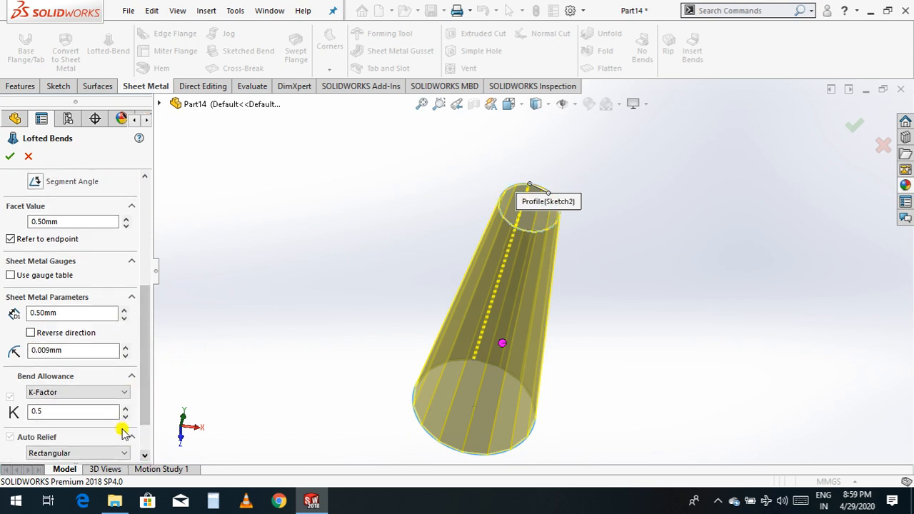
left_click(144, 457)
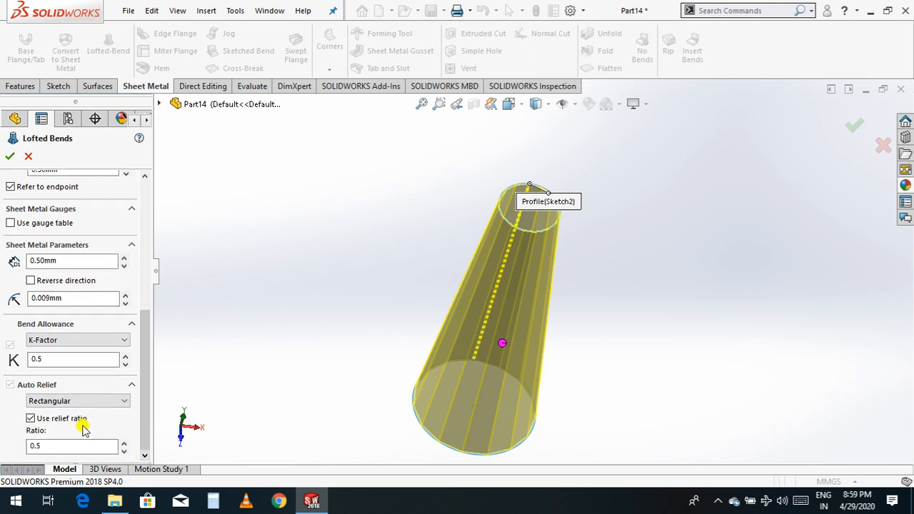
left_click(146, 178)
left_click(147, 180)
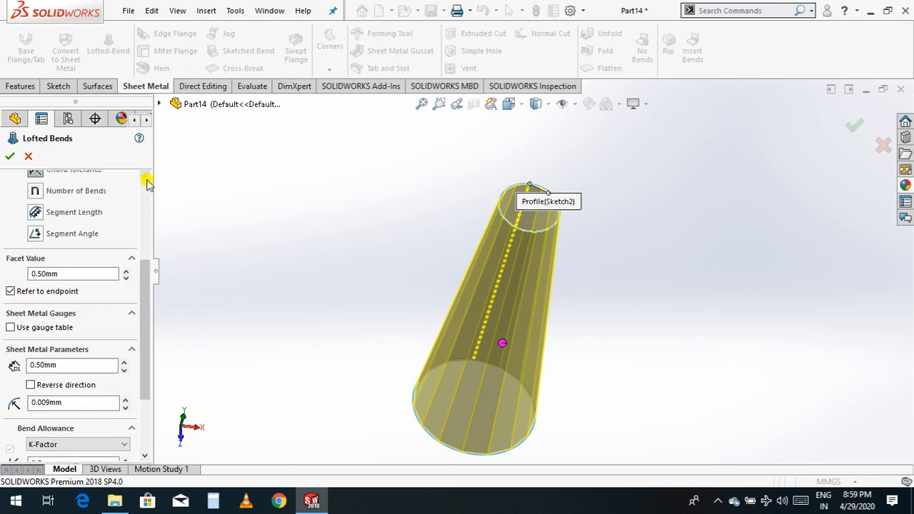
left_click(146, 180)
left_click(146, 180)
left_click(146, 180)
left_click(5, 156)
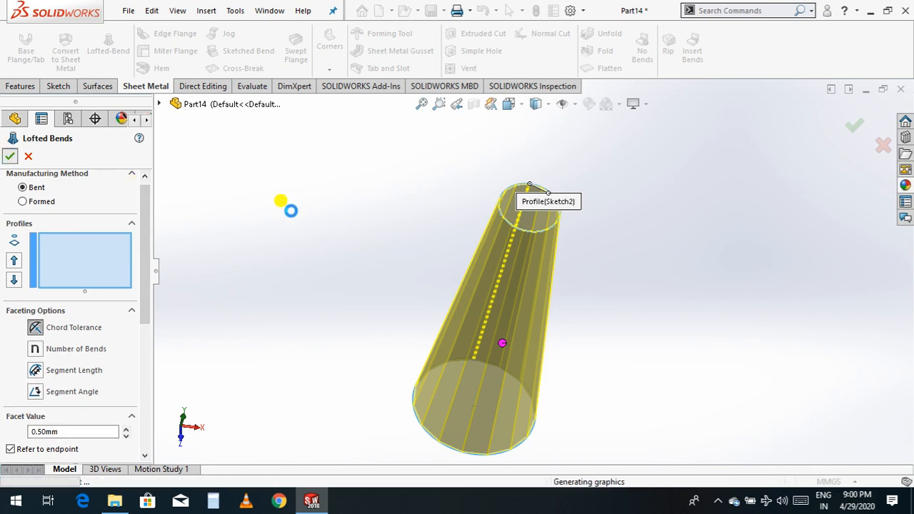
Step: Examine the faceted walls, bend lines and open seam of the lofted bend around its small end
scroll(534, 248, "down", 5)
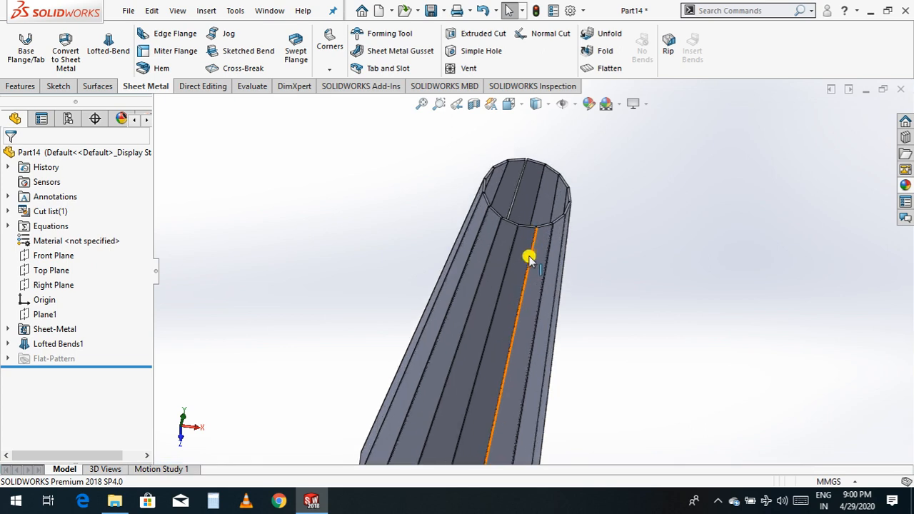
right_click(653, 198)
left_click(679, 236)
left_click_drag(649, 219, 586, 134)
scroll(577, 152, "down", 5)
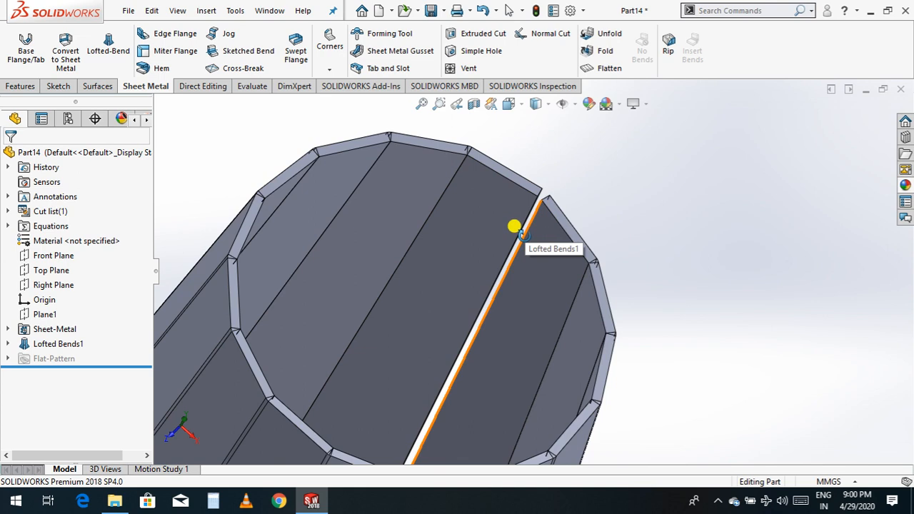
scroll(330, 333, "down", 2)
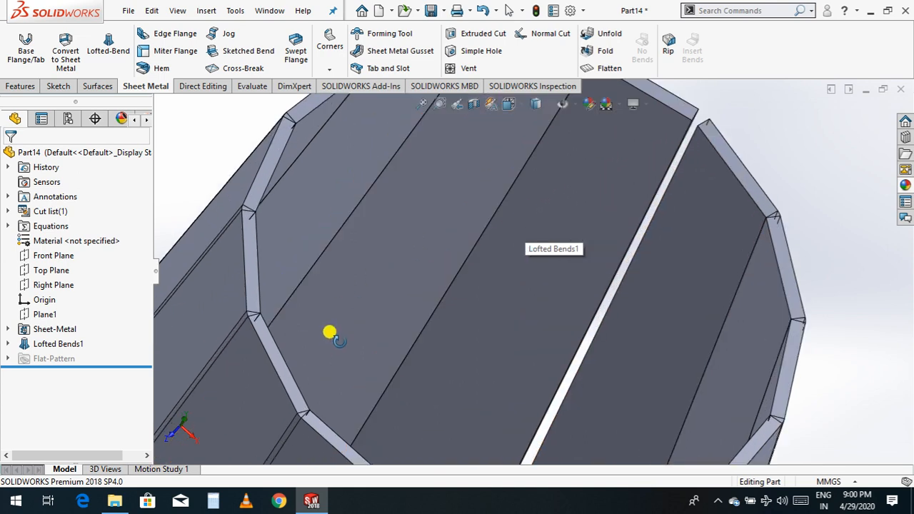
scroll(343, 329, "up", 3)
scroll(388, 317, "up", 2)
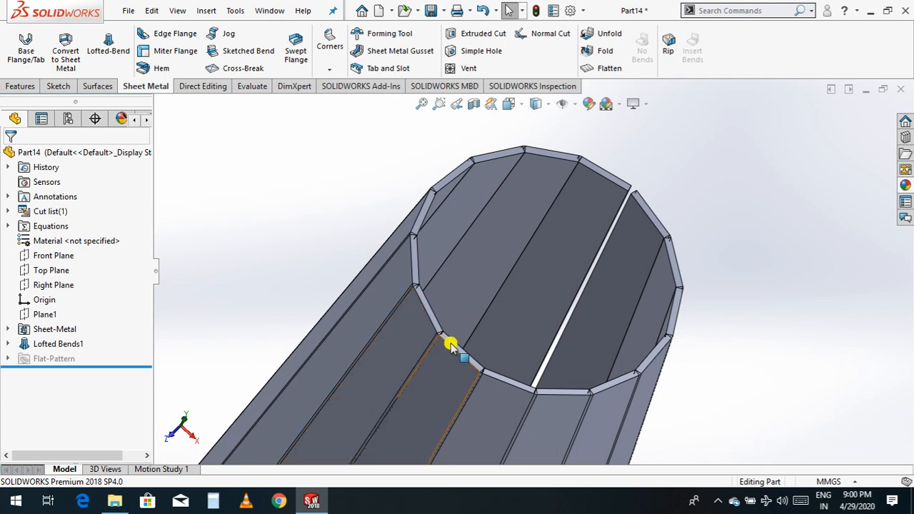
scroll(501, 299, "up", 1)
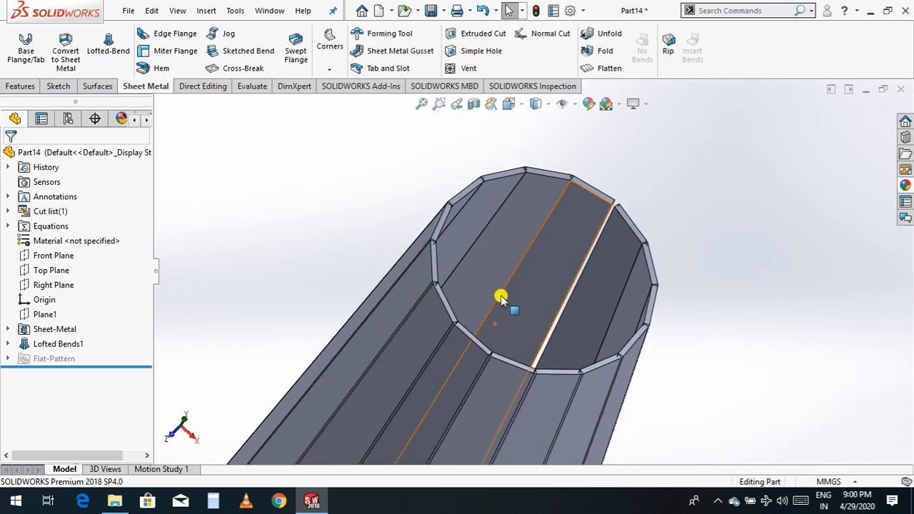
scroll(500, 298, "up", 2)
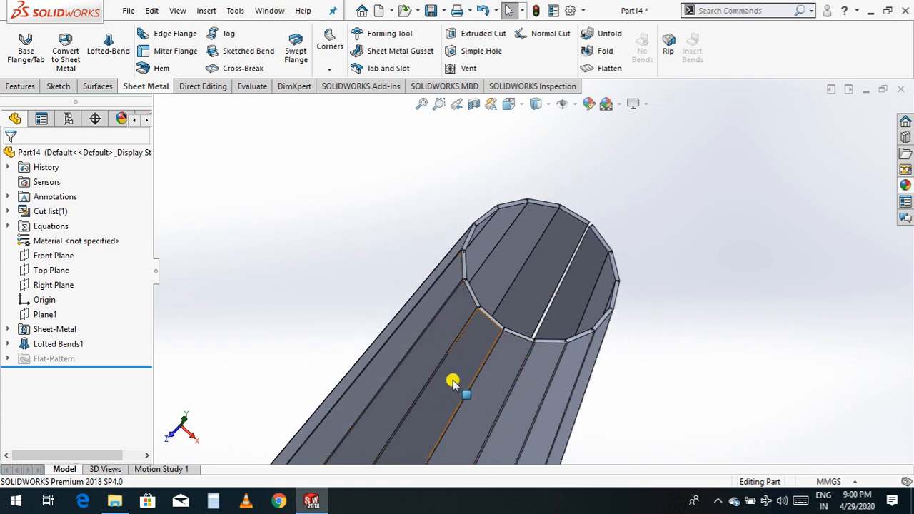
Step: Reopen the lofted bend for editing, review its faceting options and sheet metal parameters, and close it
left_click(38, 347)
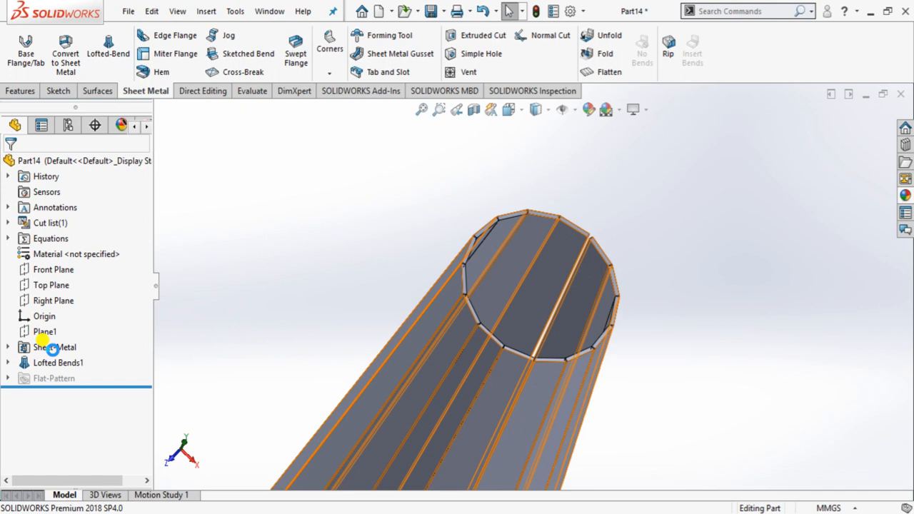
left_click(44, 362)
left_click(42, 362)
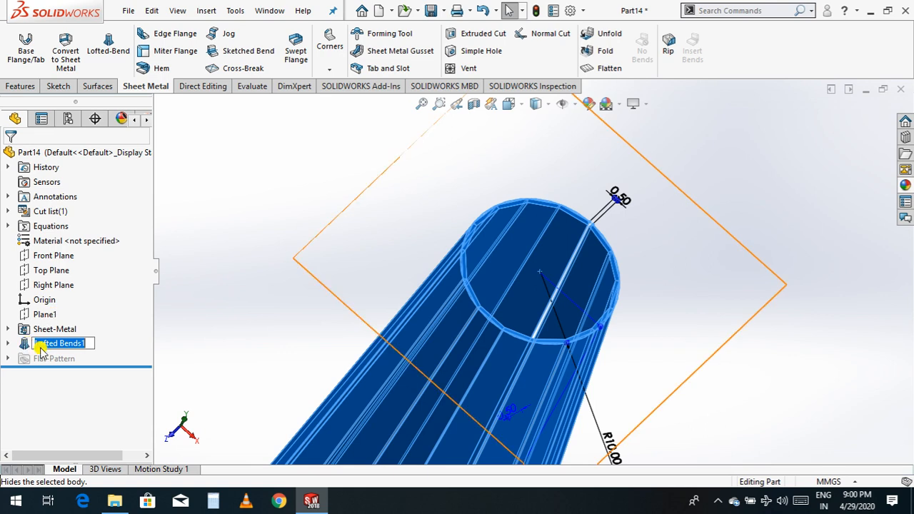
left_click(40, 347)
left_click(38, 307)
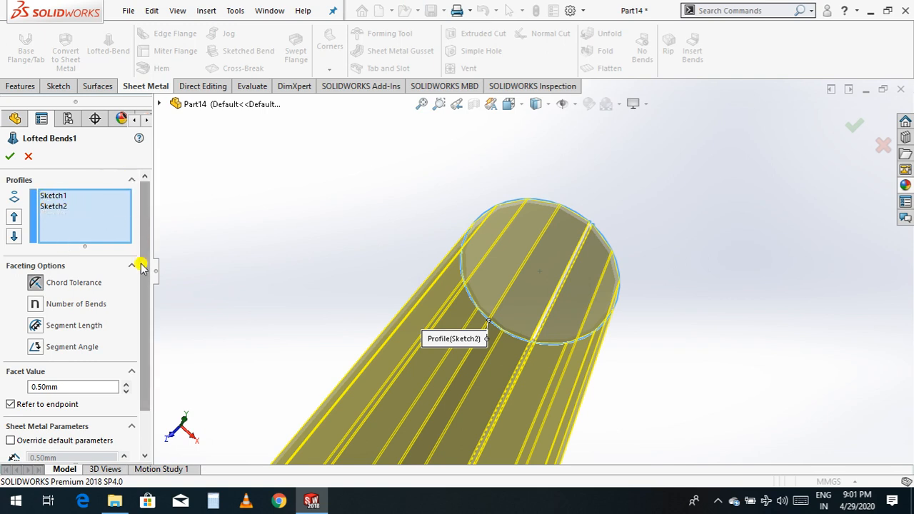
left_click(145, 457)
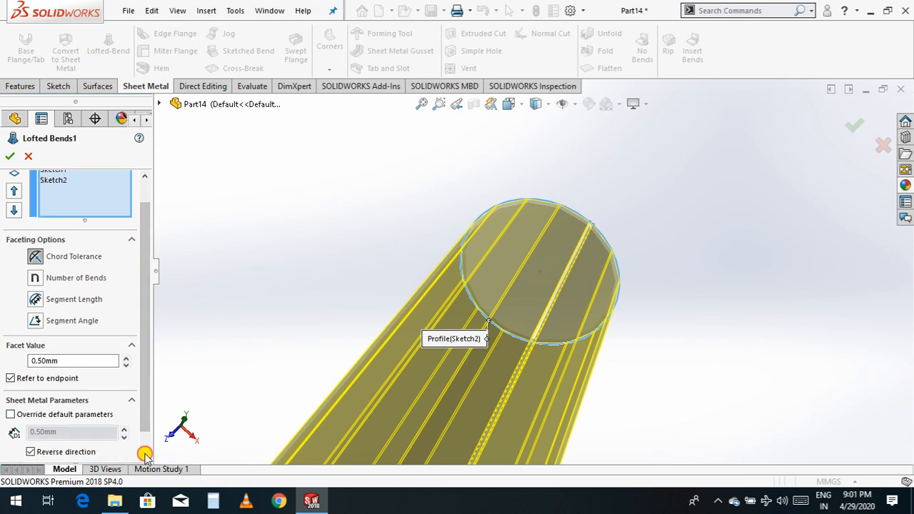
left_click(145, 457)
left_click(145, 197)
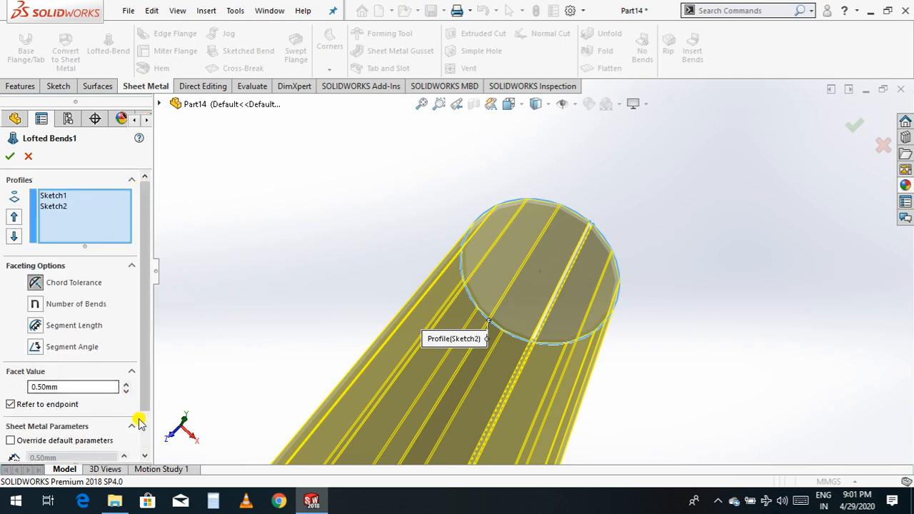
left_click(146, 452)
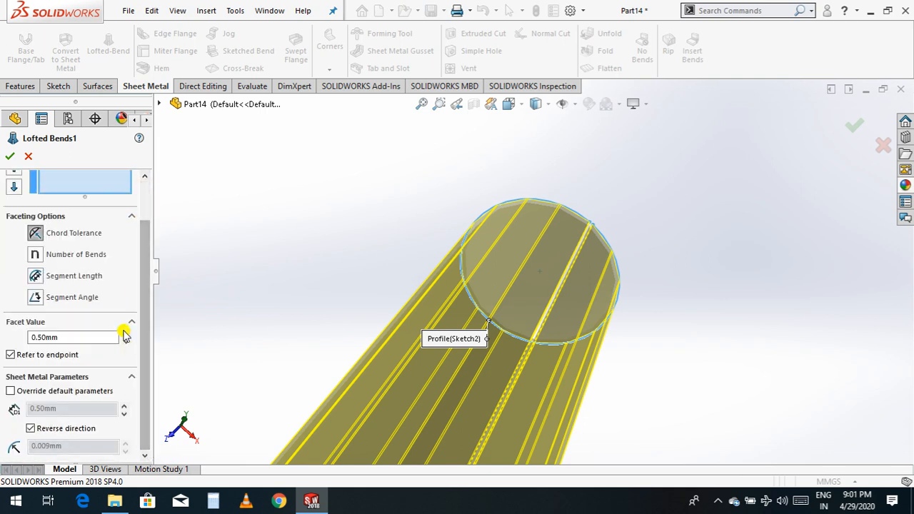
left_click(148, 203)
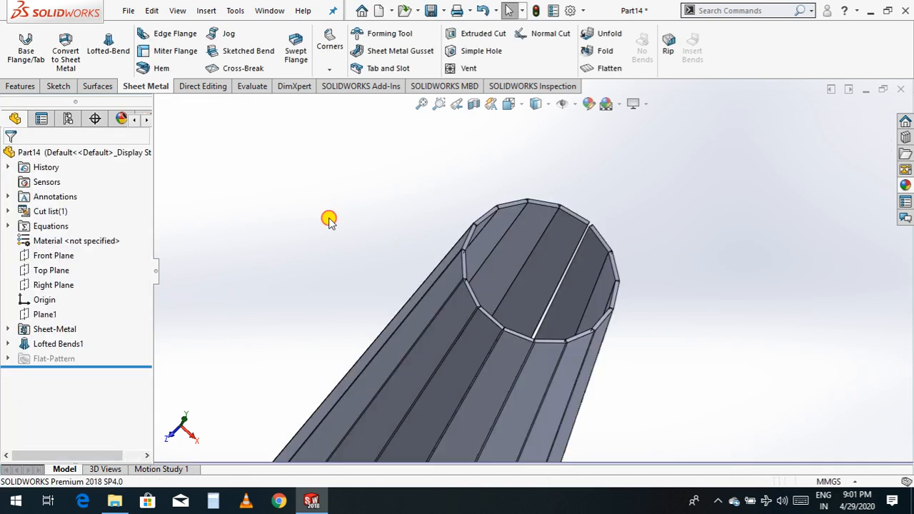
Step: Close the current part and create a new part document
left_click(902, 90)
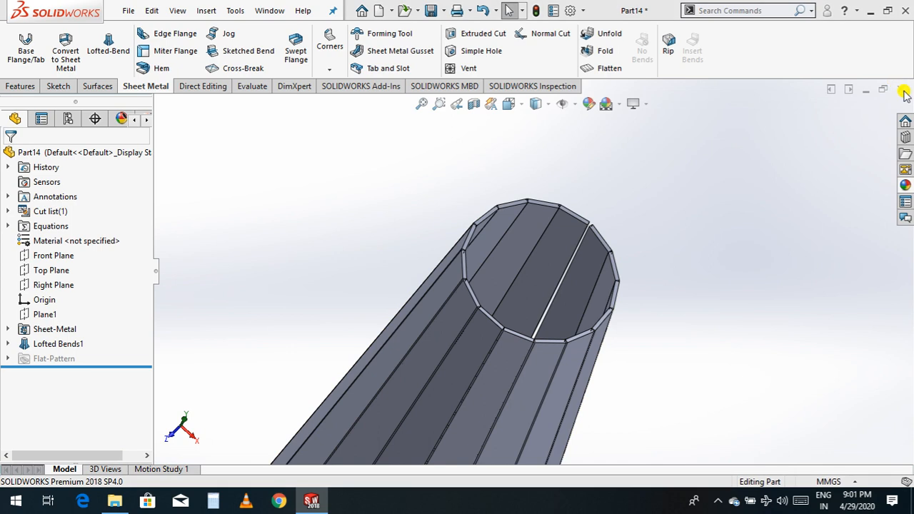
left_click(426, 261)
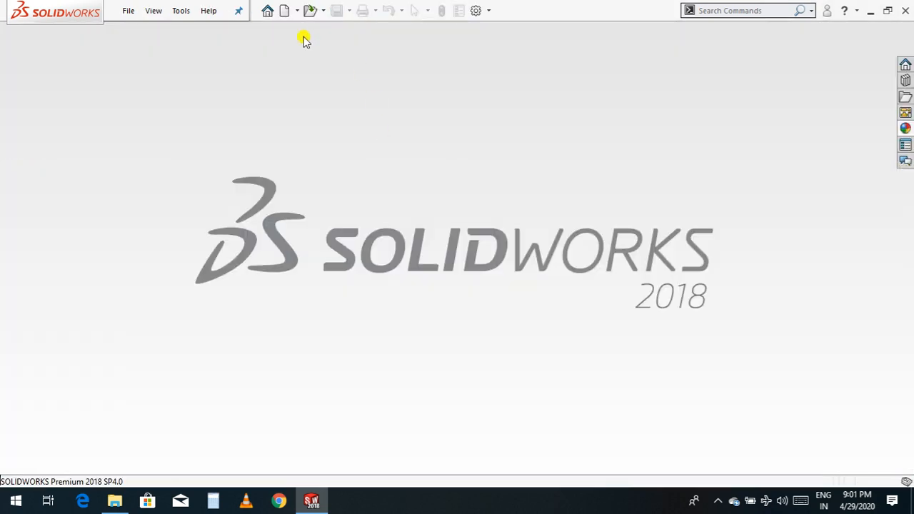
left_click(286, 13)
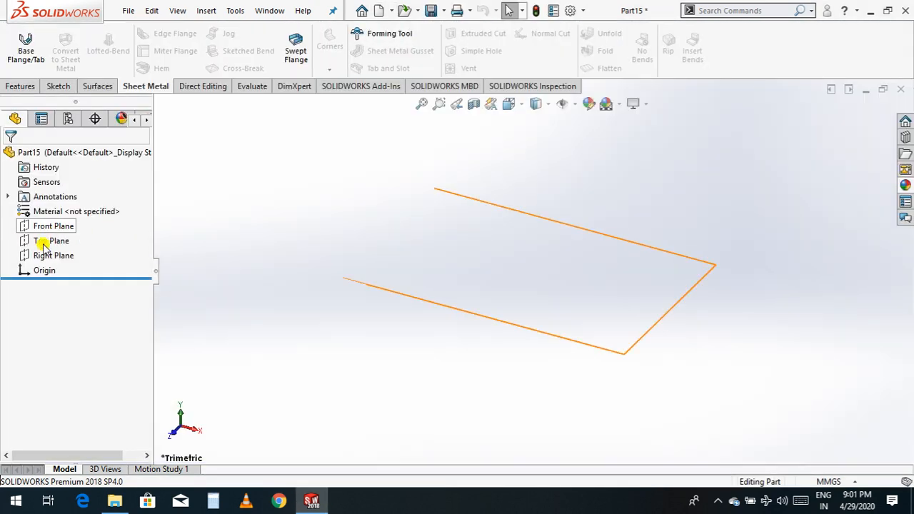
Step: Sketch a large open centerpoint arc on the Top Plane, centred on the origin with its opening above it
left_click(43, 240)
left_click(55, 226)
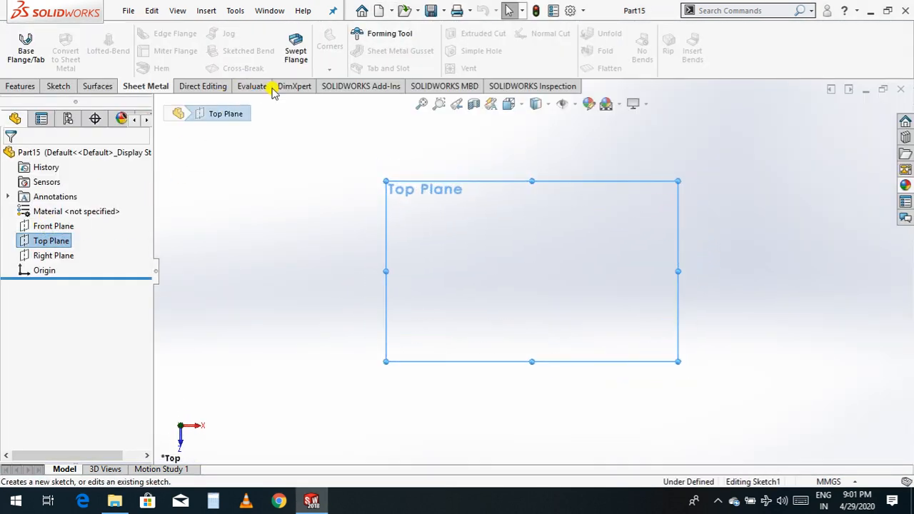
left_click(114, 51)
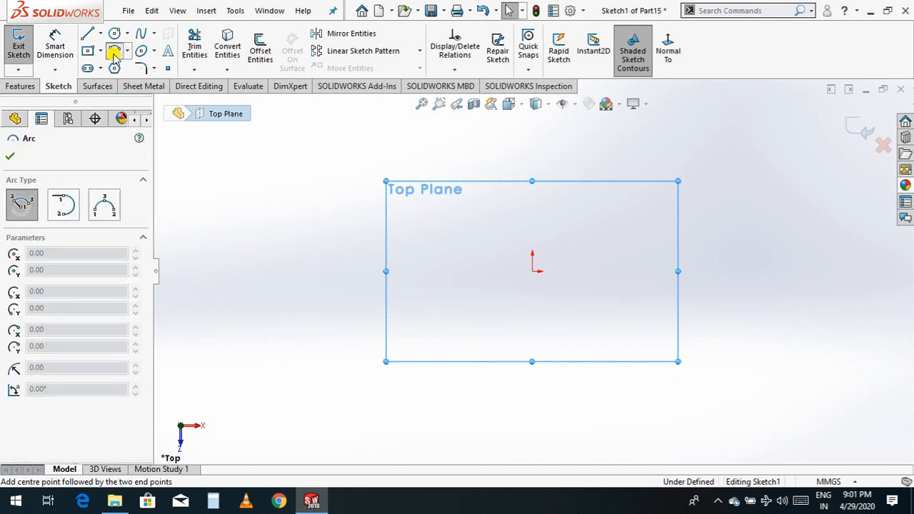
left_click(531, 270)
left_click(471, 217)
left_click(580, 207)
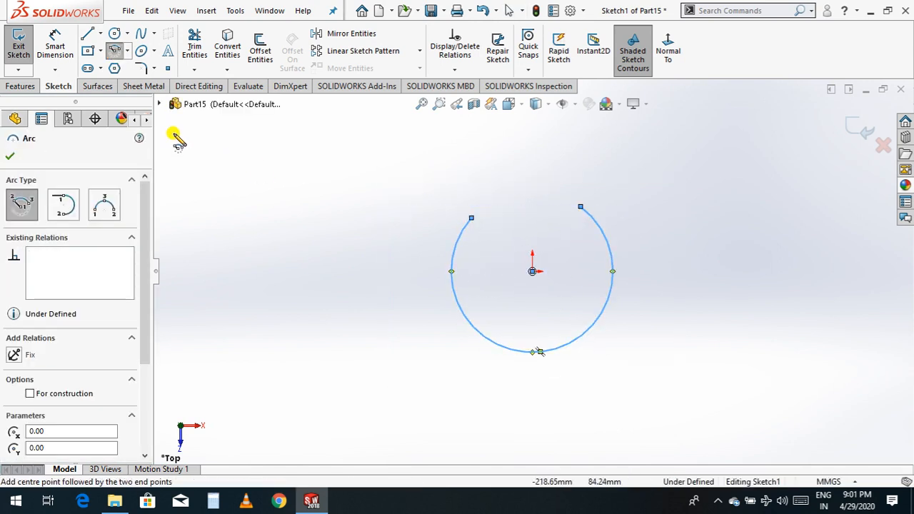
left_click(100, 35)
left_click(118, 65)
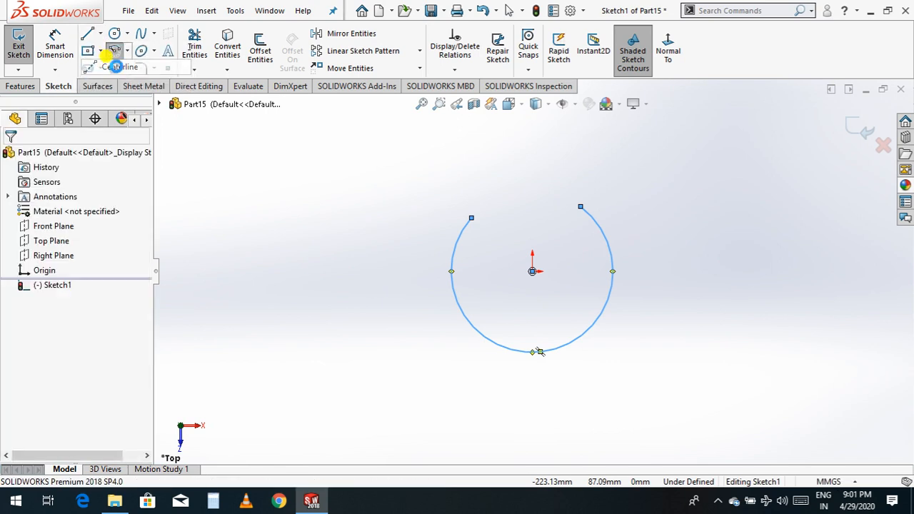
left_click(532, 271)
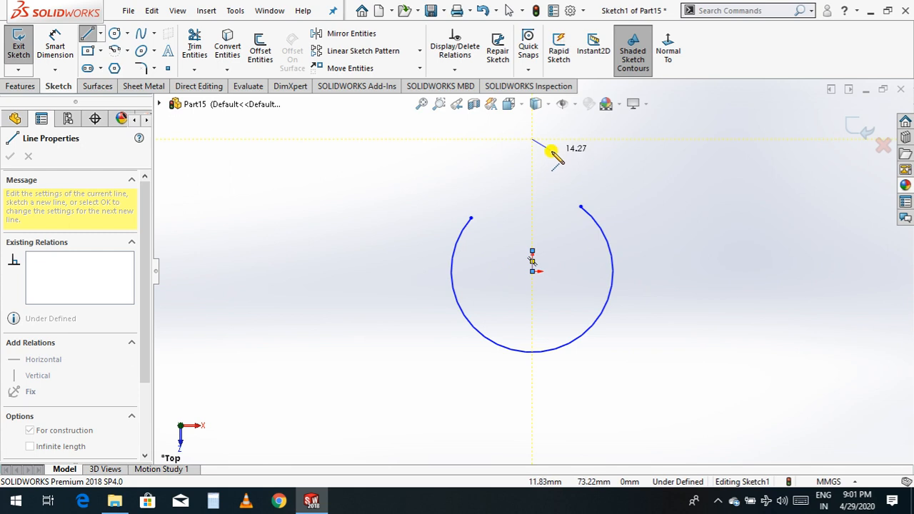
key("Escape")
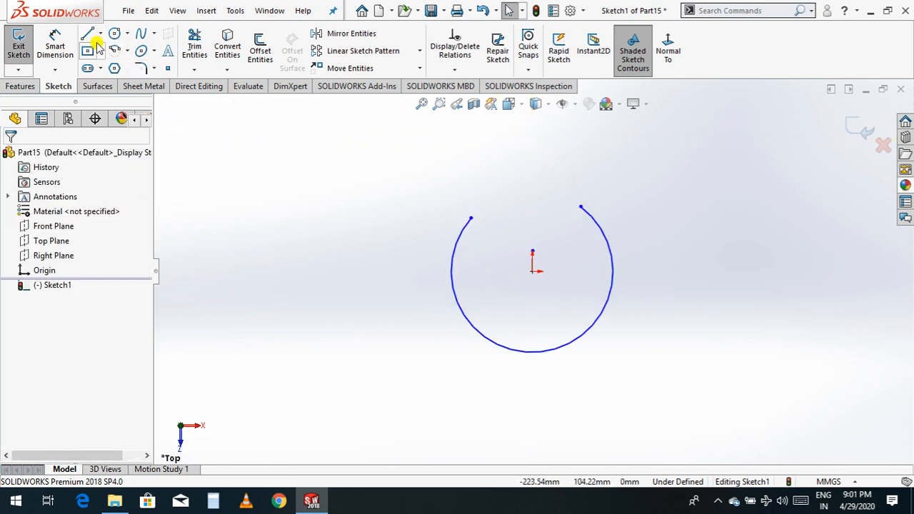
left_click(100, 33)
left_click(108, 66)
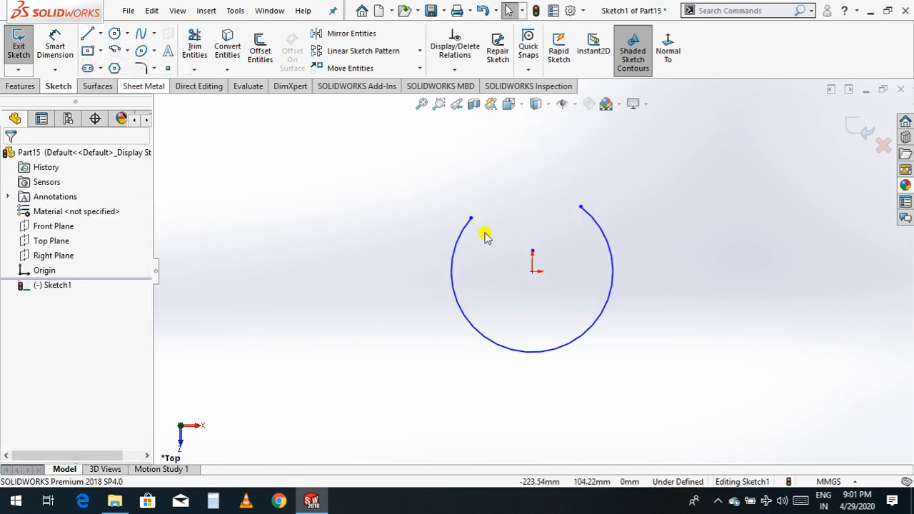
left_click_drag(532, 270, 532, 169)
key("Escape")
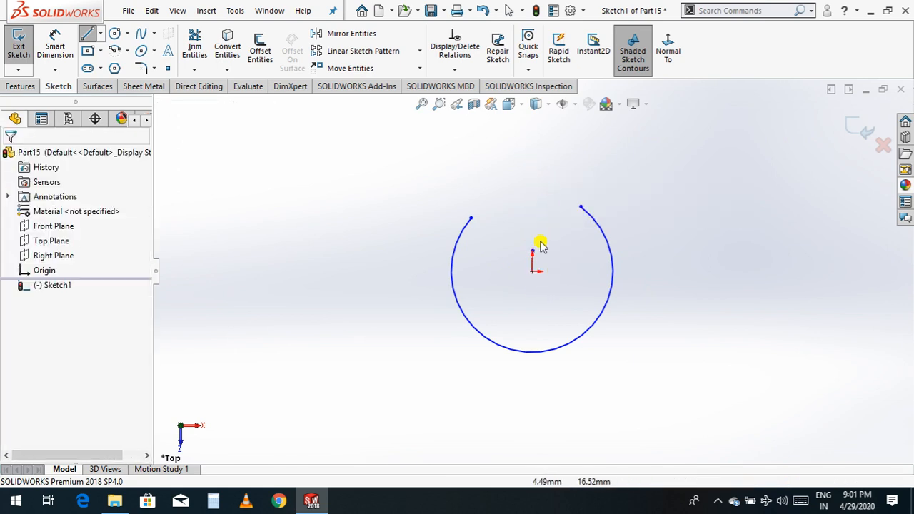
scroll(536, 260, "down", 5)
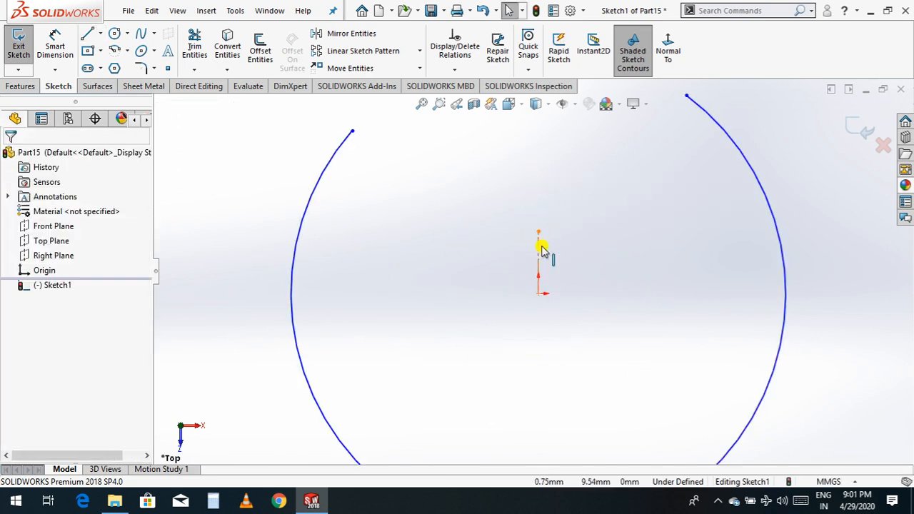
left_click(539, 242)
left_click(496, 278)
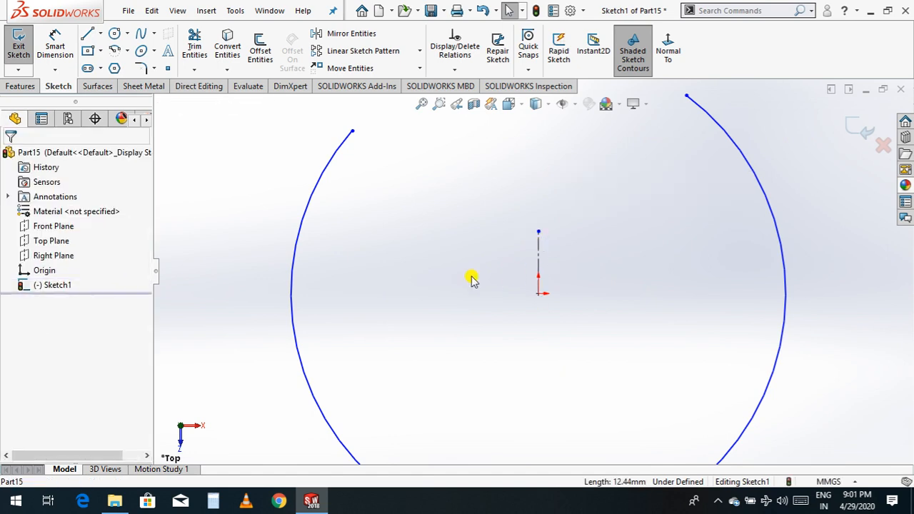
left_click(539, 261)
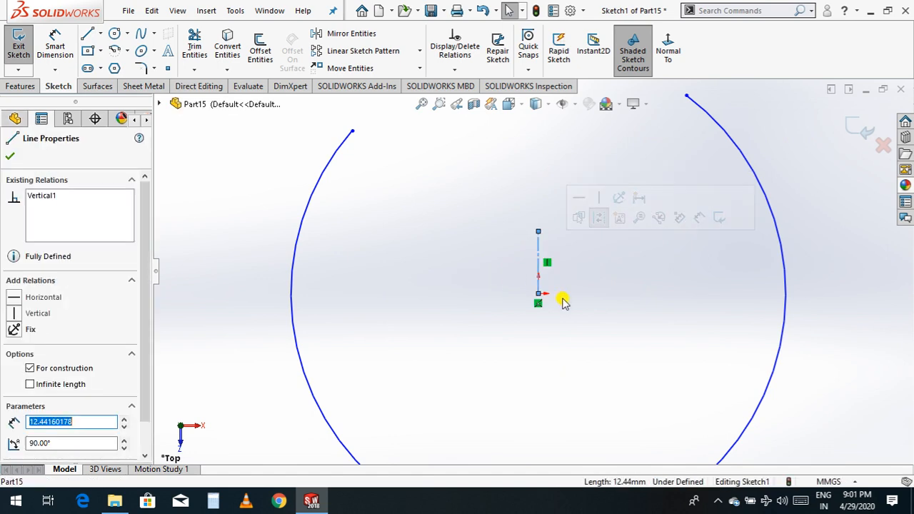
key("Delete")
Step: Draw a vertical centerline from the origin up through the arc's opening, ending above the arc's endpoints
left_click(99, 34)
left_click(116, 65)
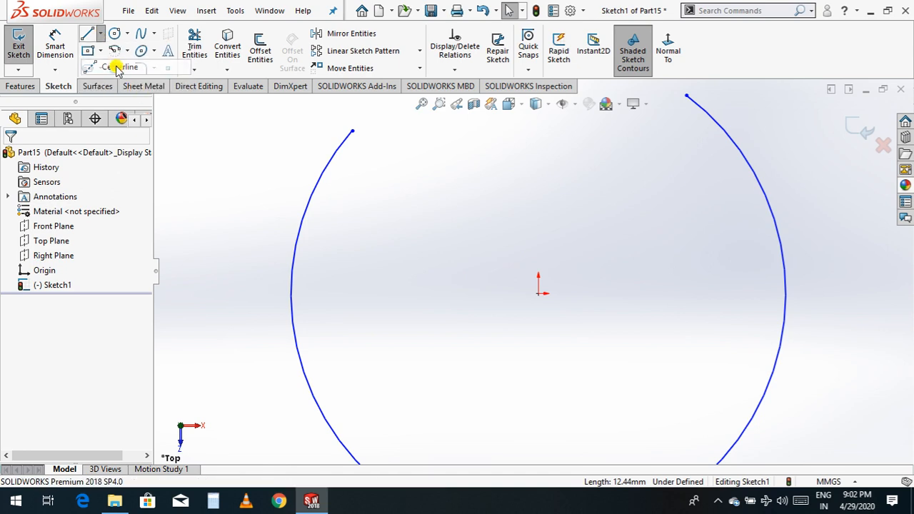
left_click(539, 295)
scroll(554, 157, "up", 3)
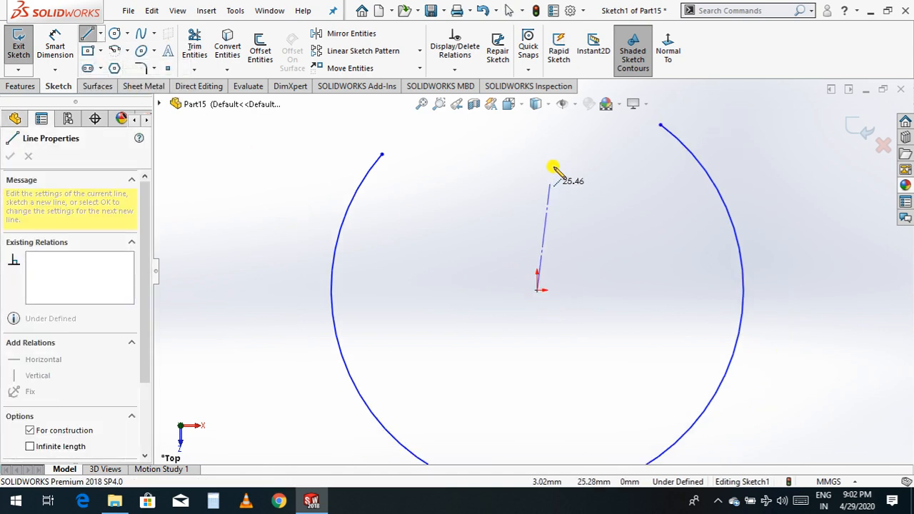
left_click(535, 128)
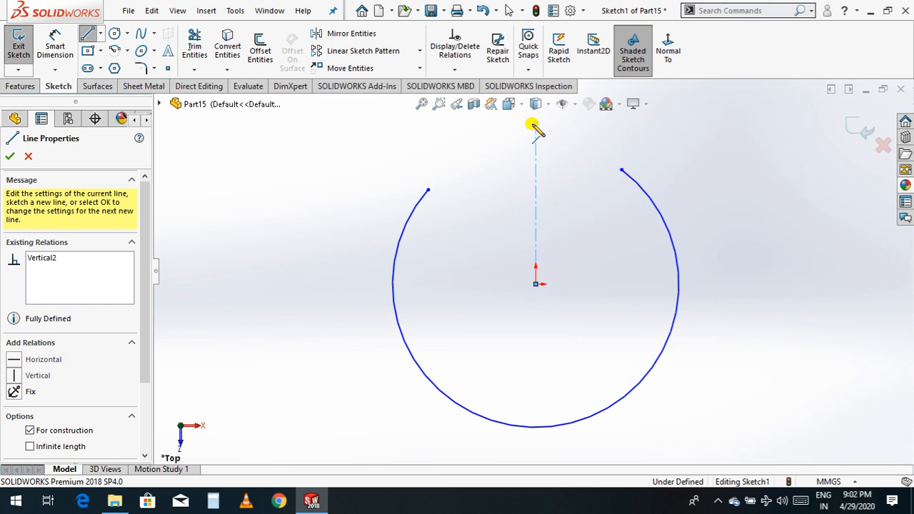
key("Escape")
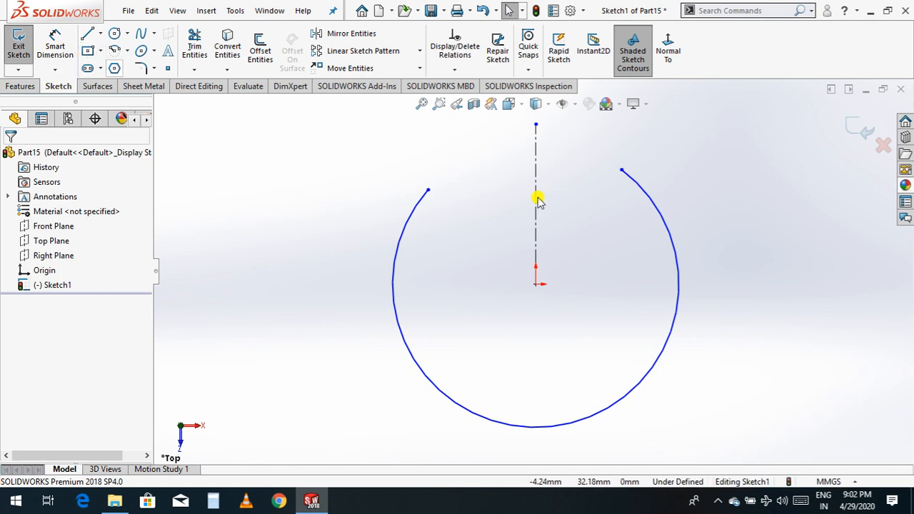
Step: Make the arc's two endpoints symmetric about the vertical centerline
left_click(621, 172)
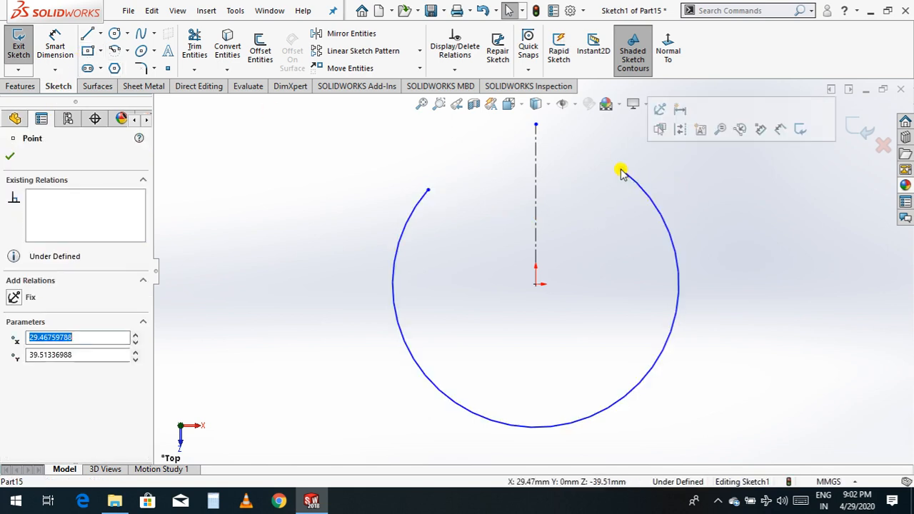
left_click(537, 187, "ctrl")
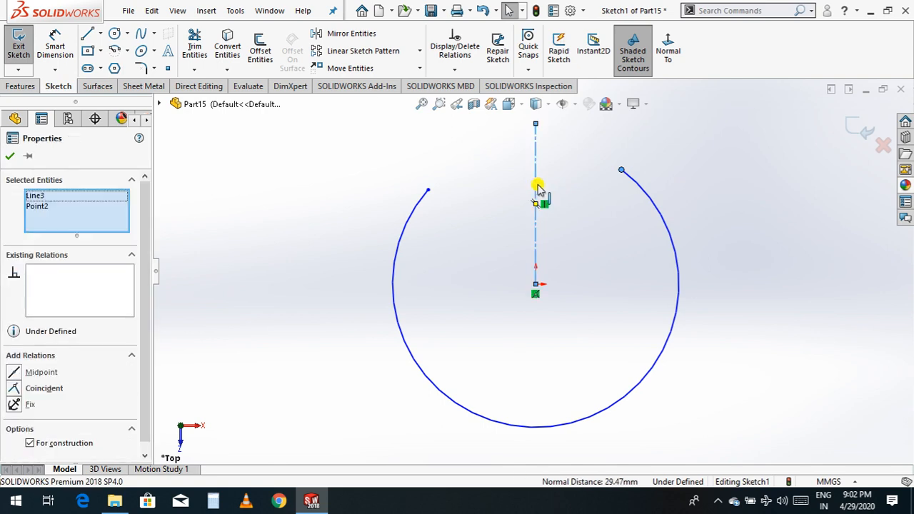
left_click(429, 192, "ctrl")
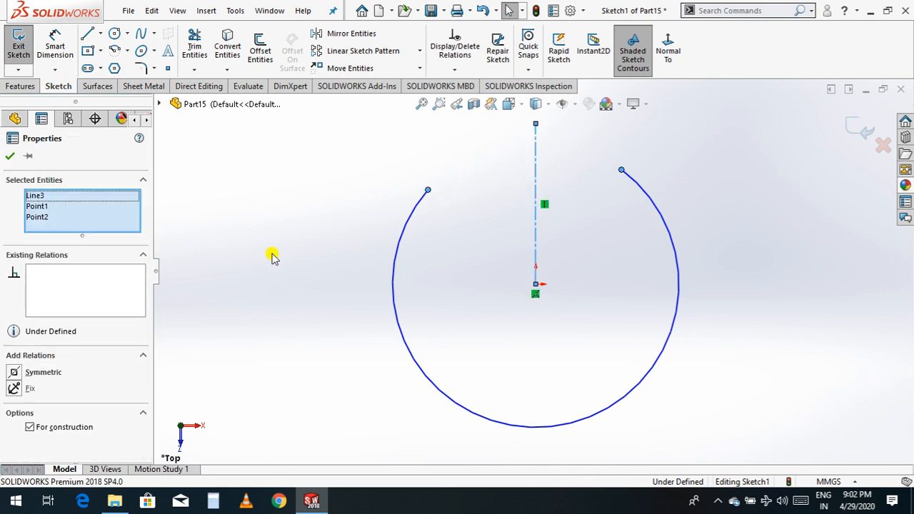
left_click(14, 374)
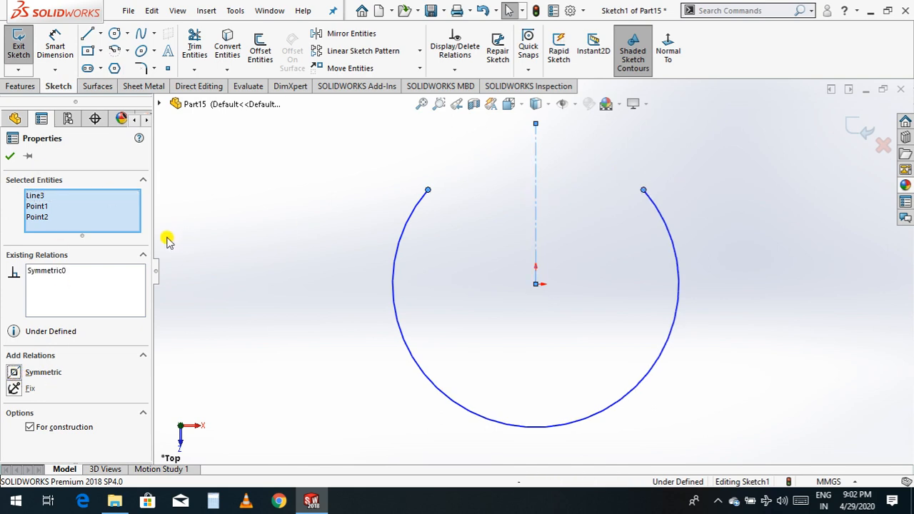
left_click(10, 156)
Step: Dimension the arc's radius as 20 mm
left_click(57, 51)
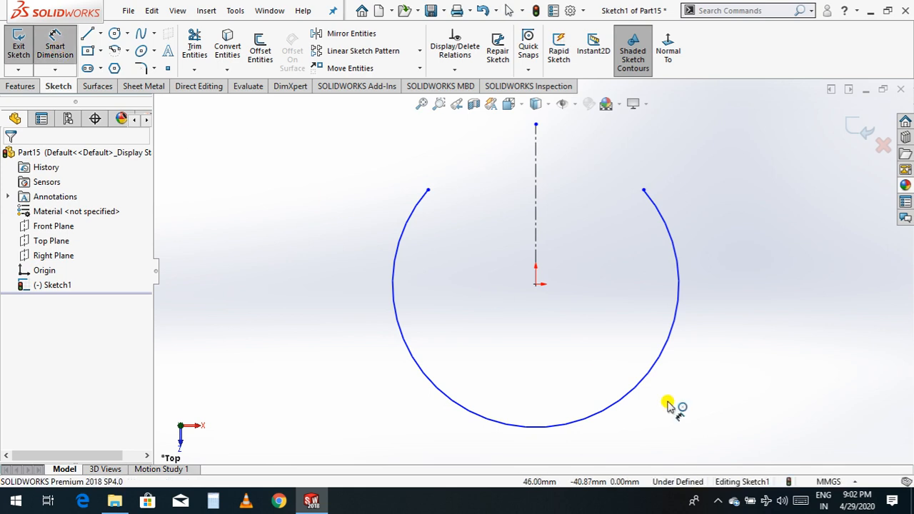
left_click(678, 425)
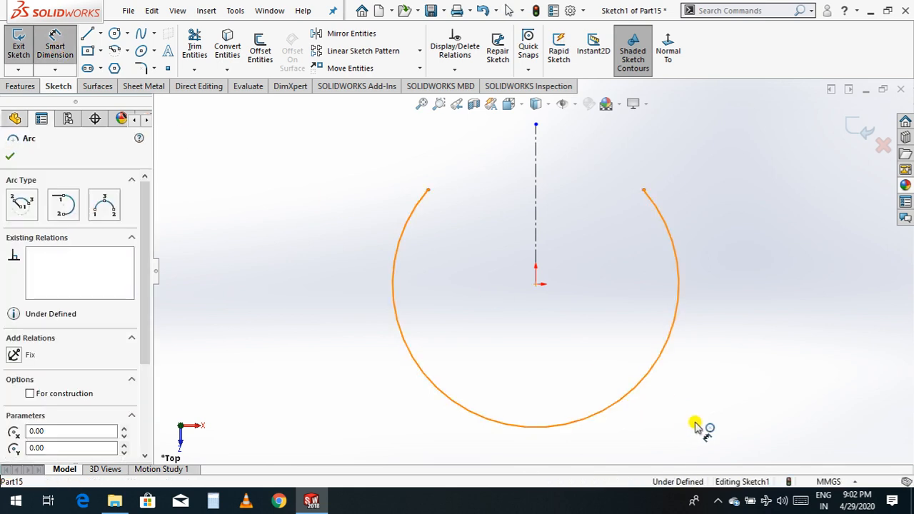
left_click(696, 423)
type("20")
key("Return")
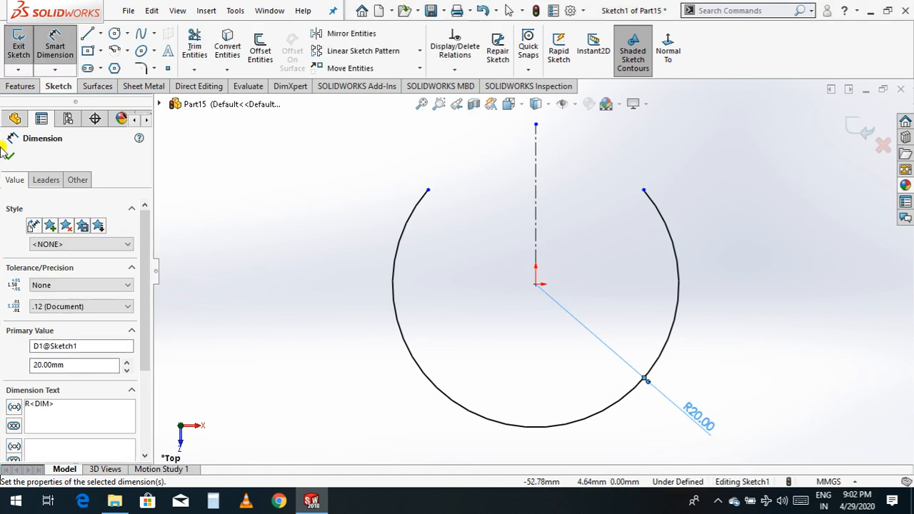
Step: Dimension the gap between the arc's two endpoints as 0.1 mm and exit the sketch
left_click(429, 191)
left_click(644, 191)
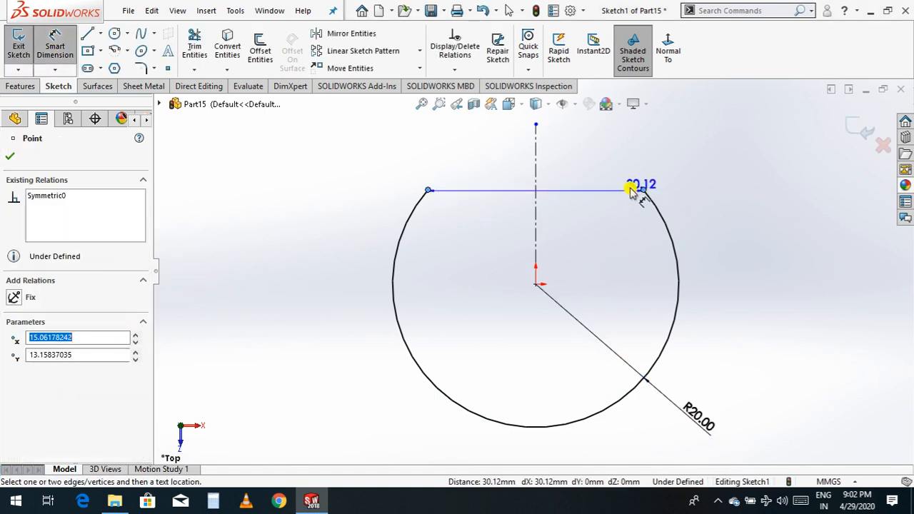
left_click(582, 154)
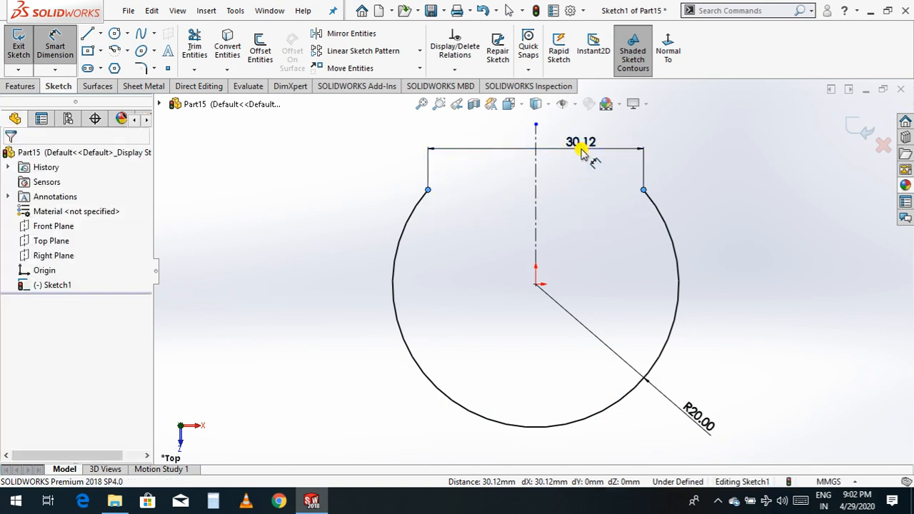
type("0.1")
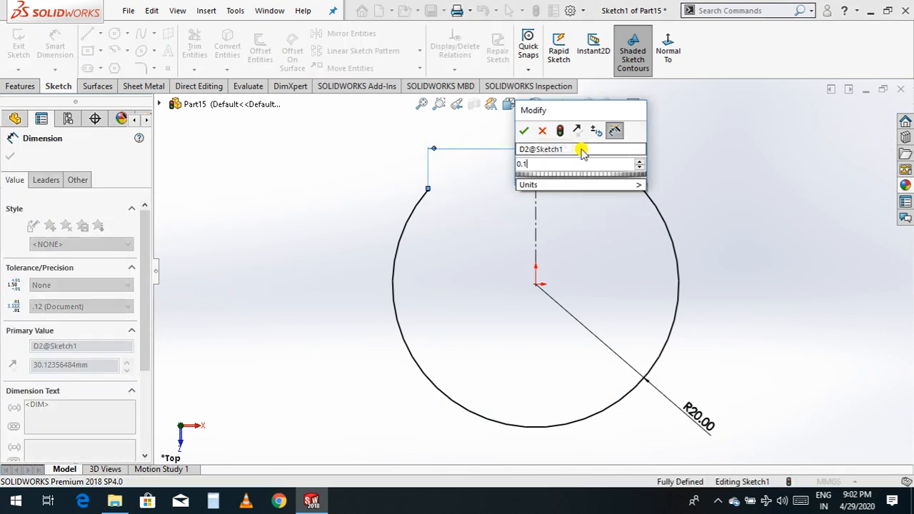
key("Return")
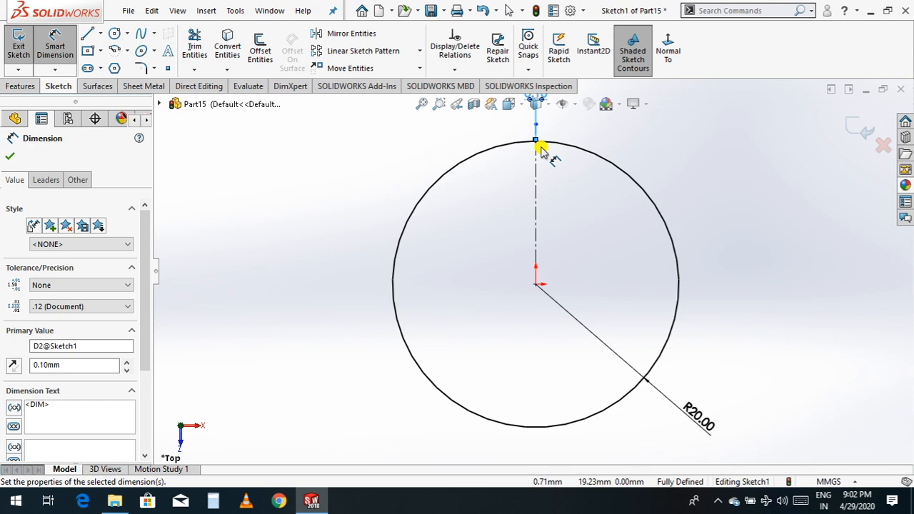
left_click(15, 158)
key("Escape")
scroll(537, 153, "down", 1)
scroll(537, 153, "down", 10)
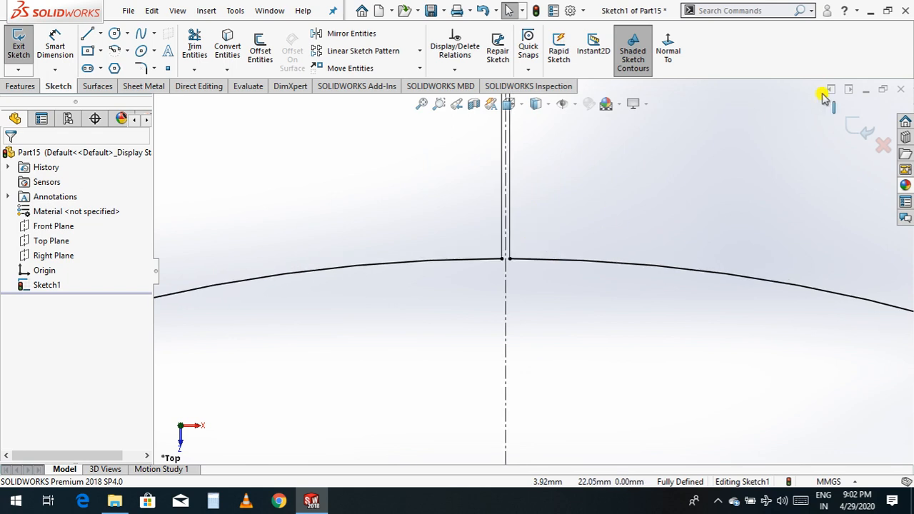
left_click(859, 129)
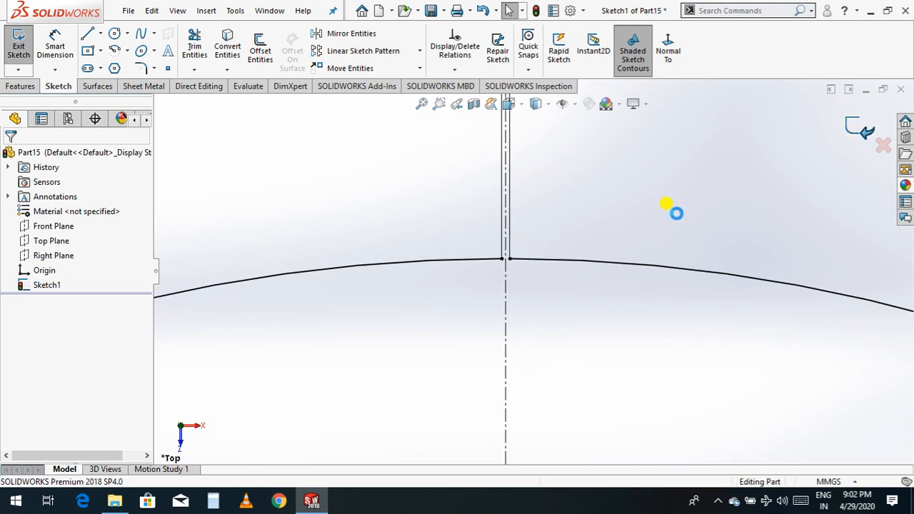
scroll(617, 259, "up", 1)
scroll(616, 257, "up", 6)
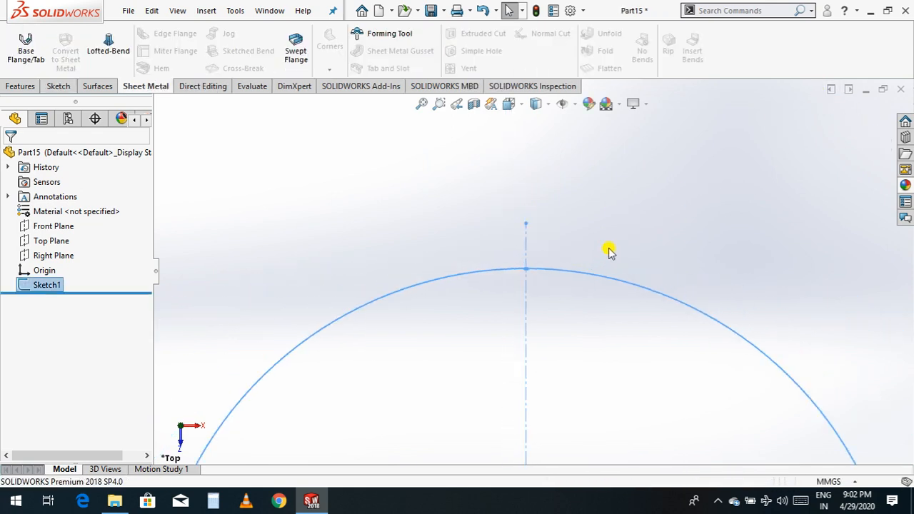
left_click(581, 205)
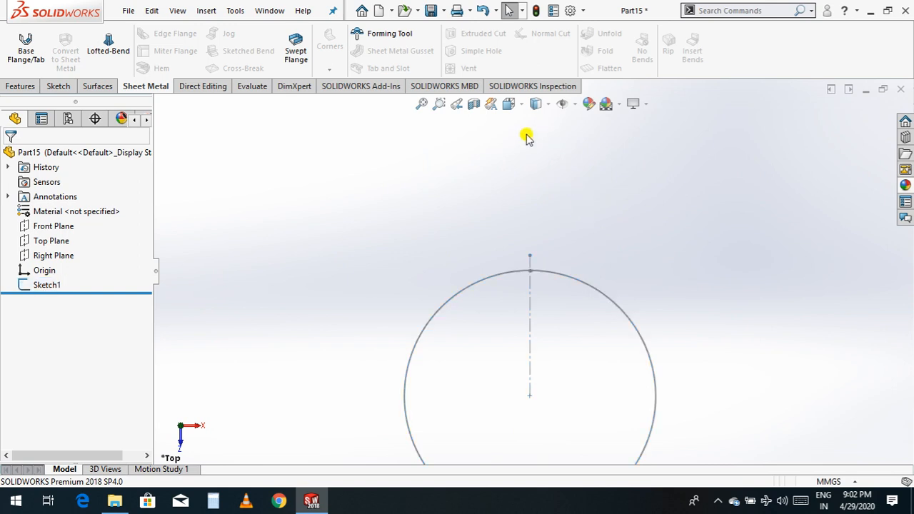
Step: Move the floating PropertyManager down, clear of the feature tree entries
left_click(41, 243)
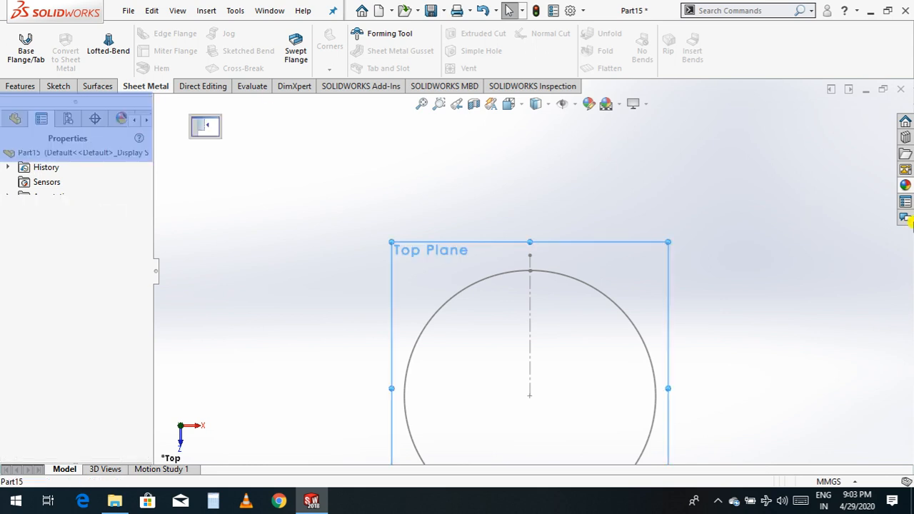
left_click(183, 182)
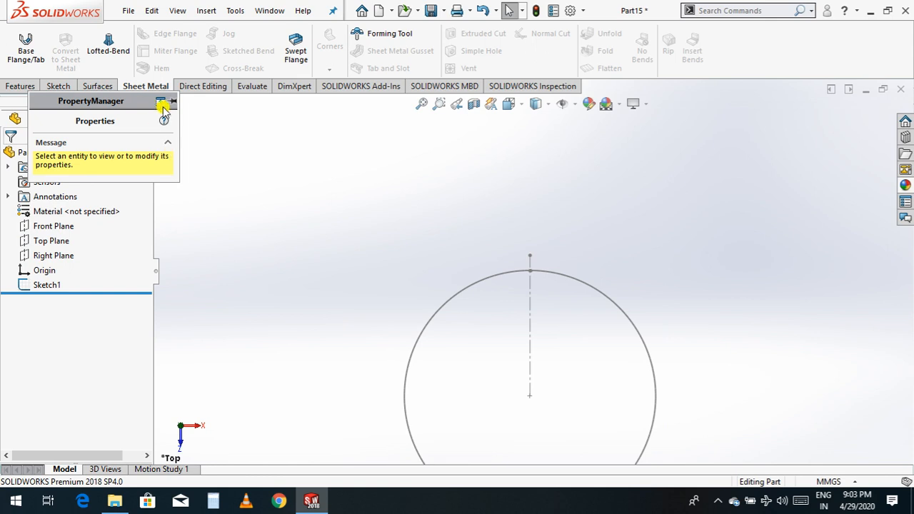
left_click_drag(35, 103, 48, 372)
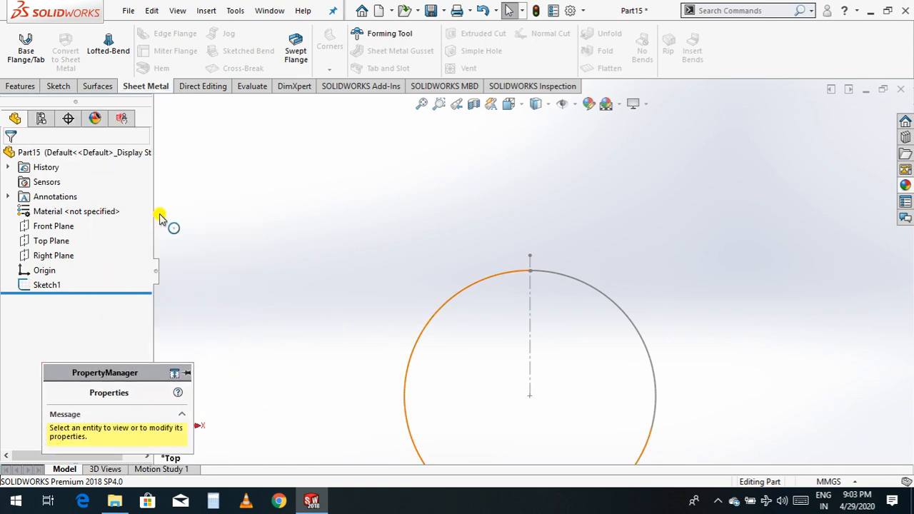
Step: Start a reference plane offset from the Top Plane and dock the floating PropertyManager back in place
left_click(48, 244)
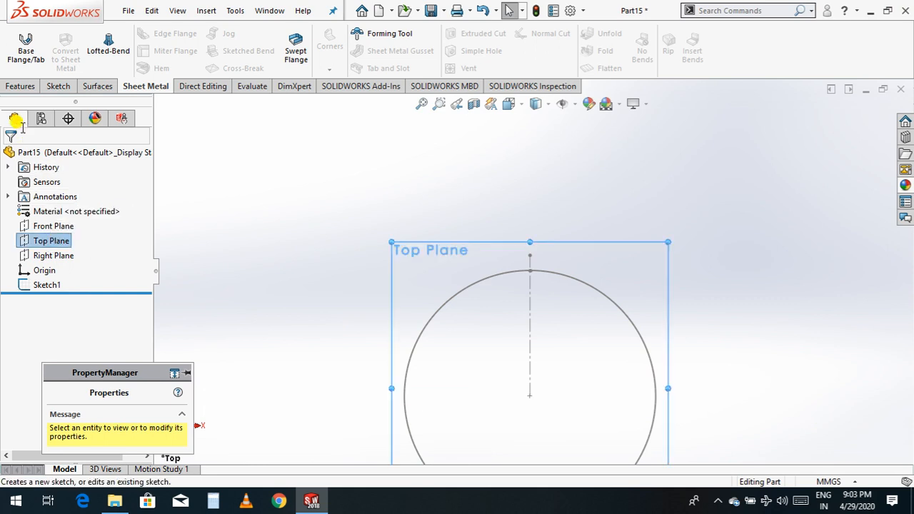
left_click(20, 85)
left_click(539, 69)
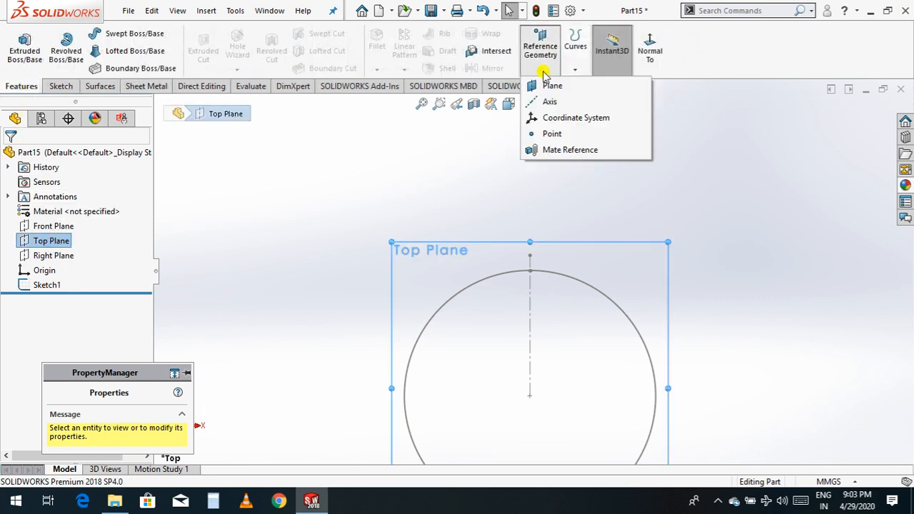
left_click(544, 87)
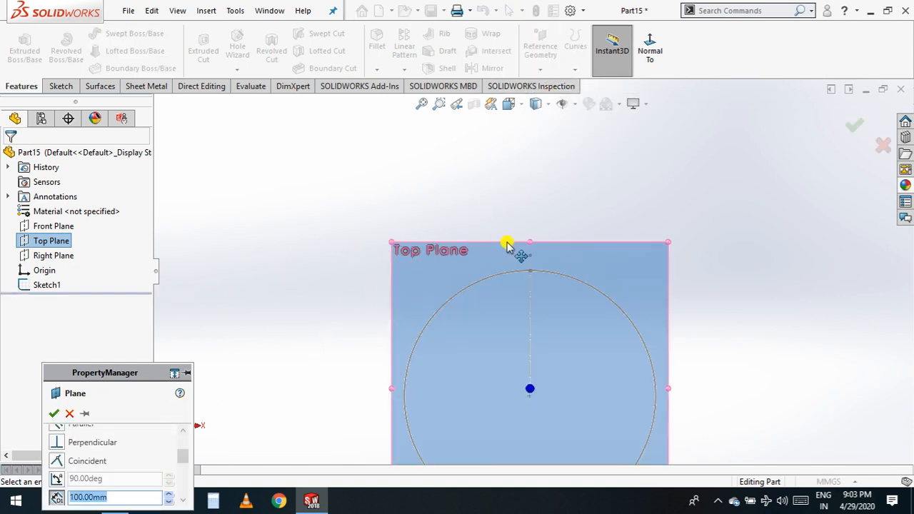
left_click_drag(125, 376, 102, 316)
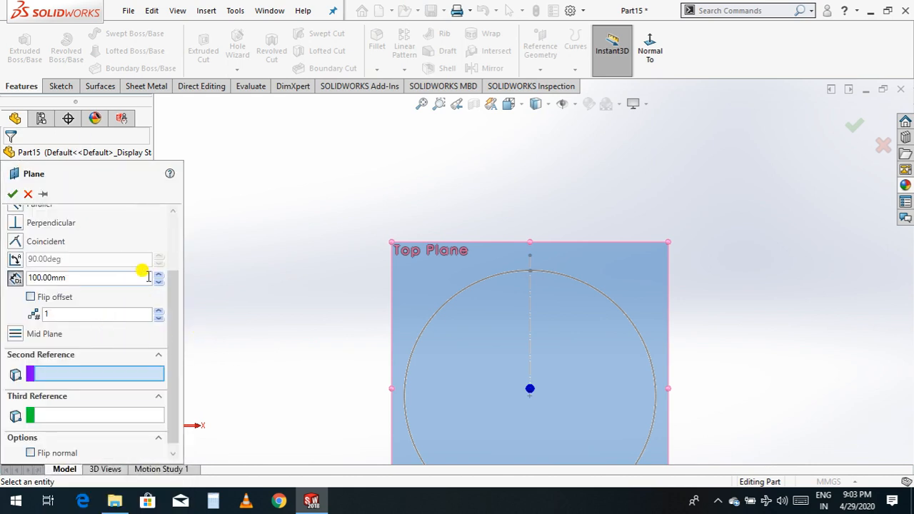
left_click_drag(44, 187, 219, 148)
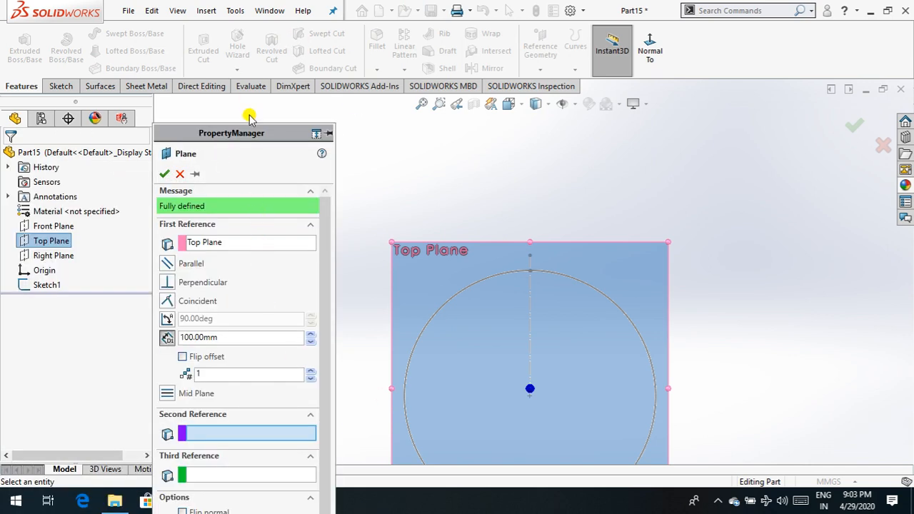
left_click_drag(249, 136, 94, 149)
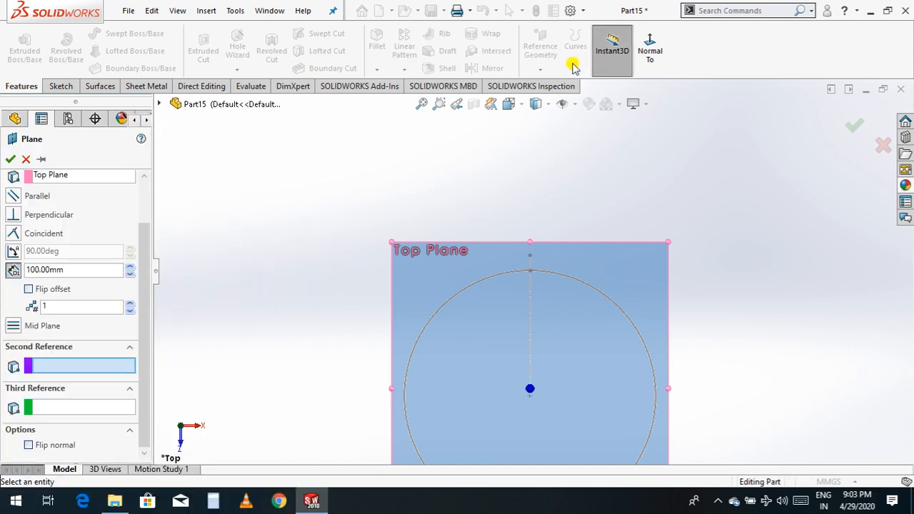
Step: Set the new plane's offset from the Top Plane to 75 mm and create it
scroll(402, 212, "up", 3)
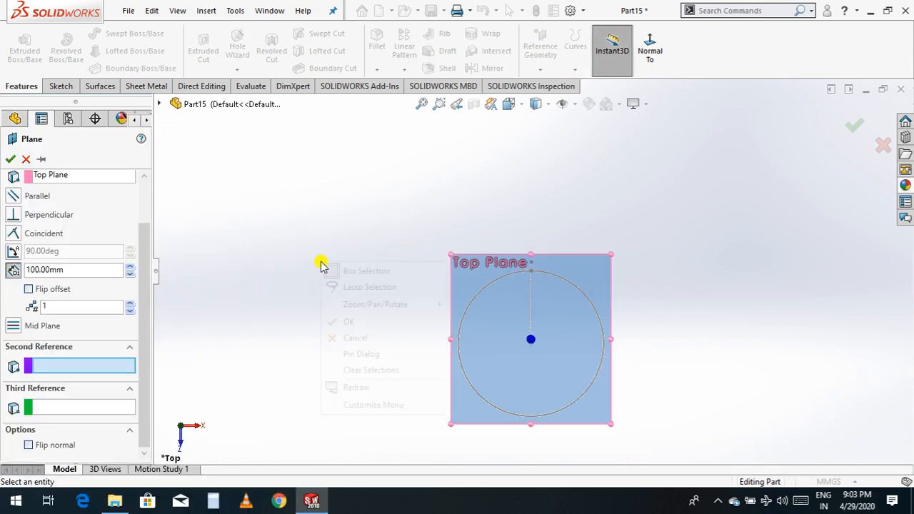
right_click(320, 265)
mouse_move(378, 304)
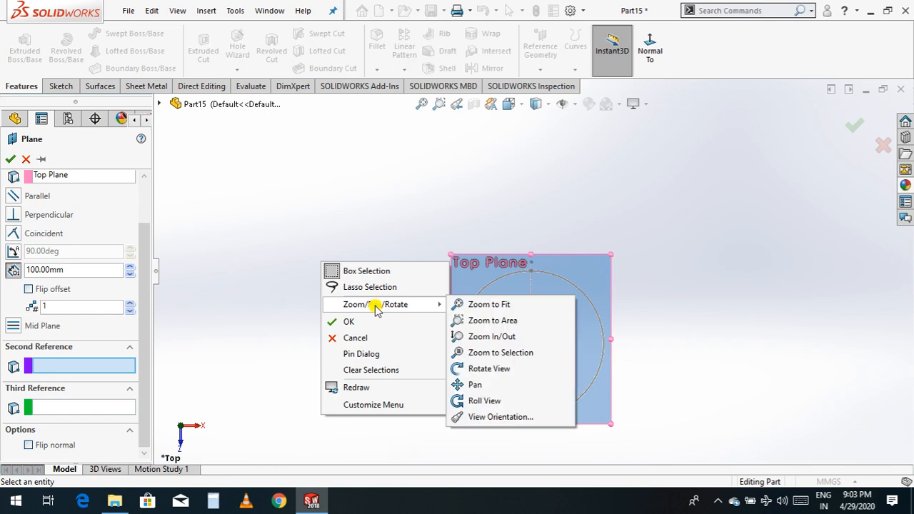
left_click(491, 370)
left_click_drag(372, 308, 415, 329)
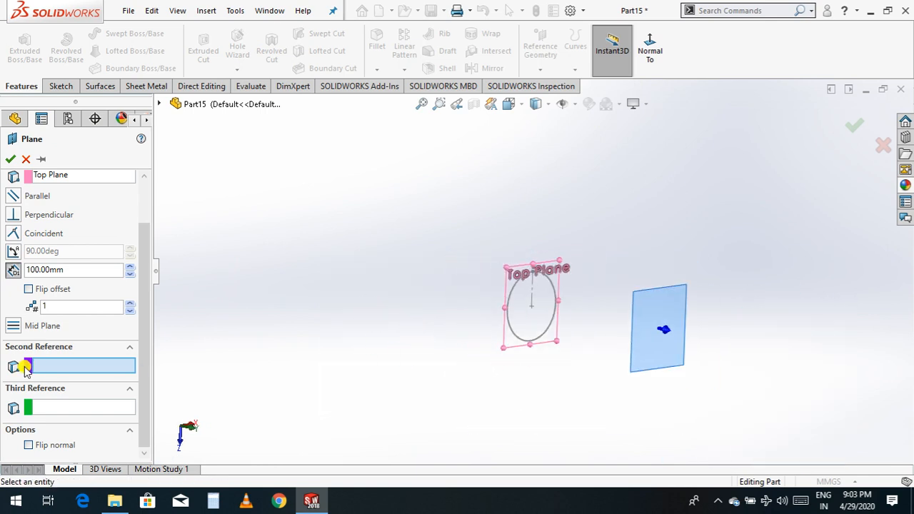
double_click(77, 270)
type("75")
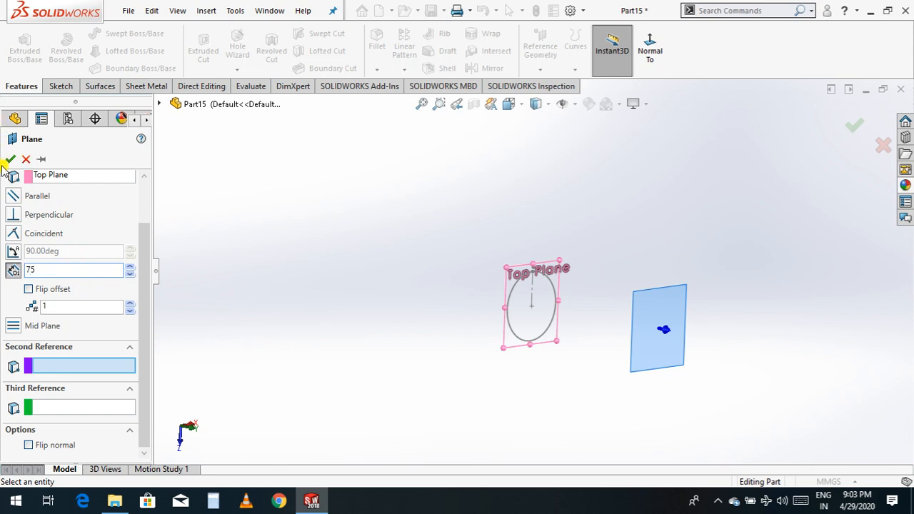
key("Return")
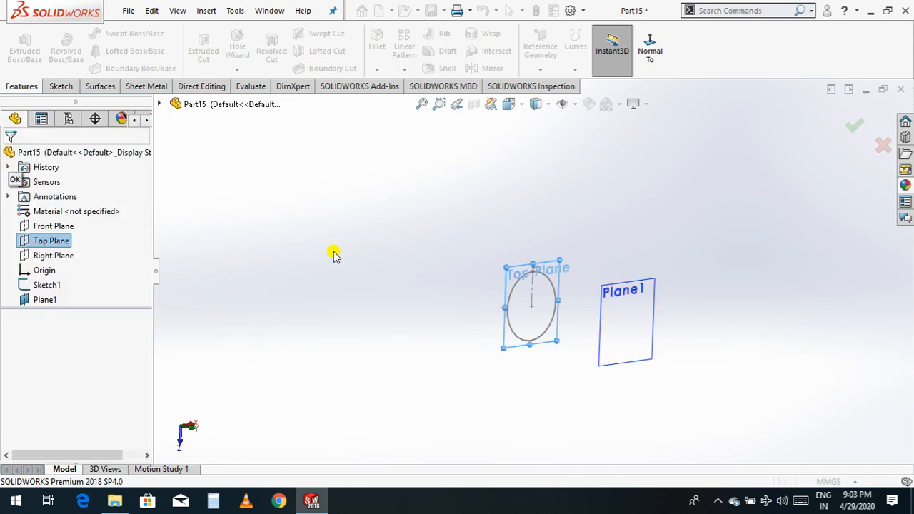
Step: Start a sketch on the 75 mm offset plane and draw an open centerpoint arc about the origin, about 14 mm radius and 275°
left_click(649, 44)
left_click(61, 86)
left_click(19, 46)
left_click(114, 50)
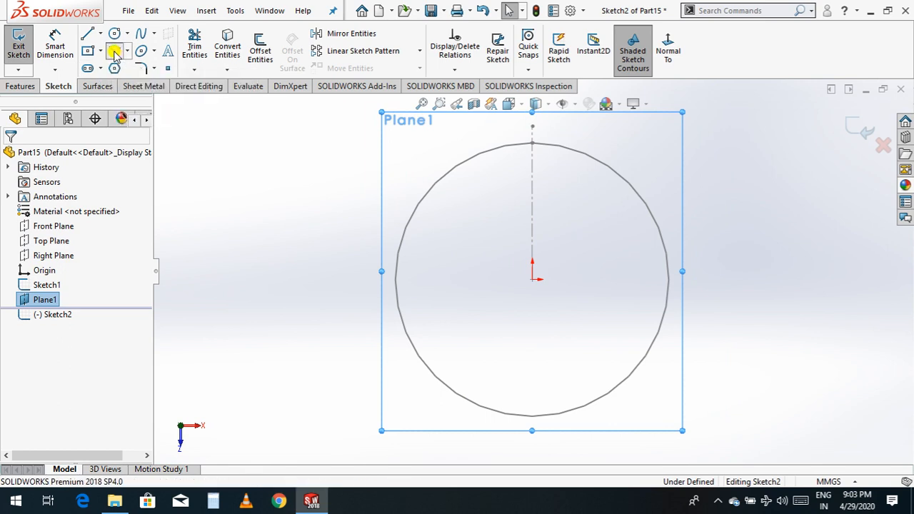
left_click(532, 279)
left_click(469, 208)
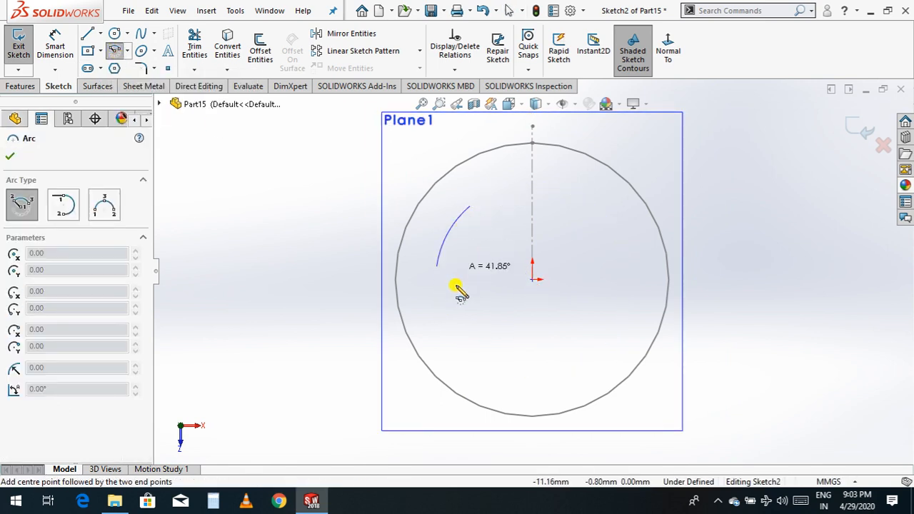
left_click(599, 220)
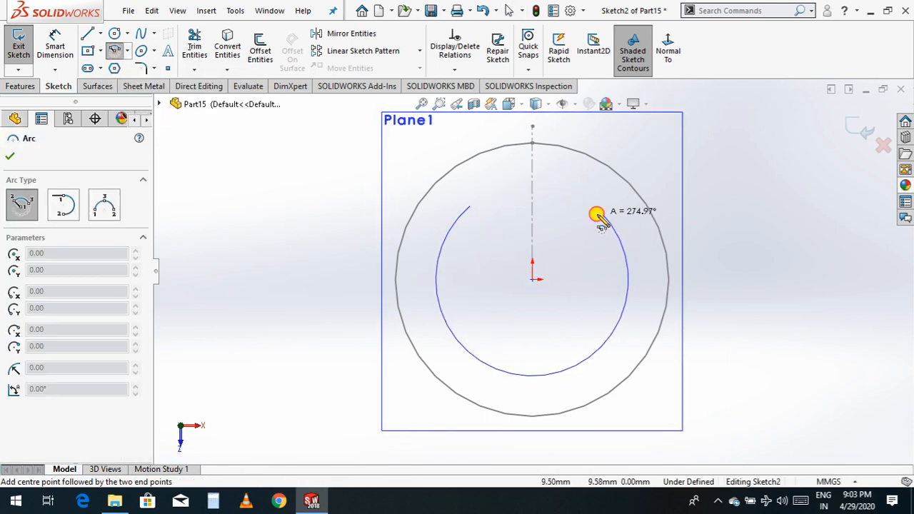
left_click(600, 212)
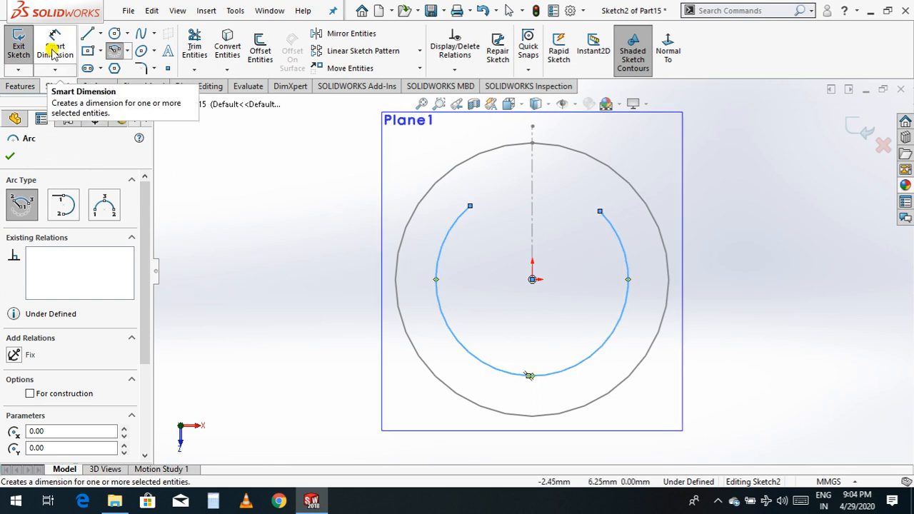
Step: Draw a vertical centerline from the origin up through the arc's opening, ending above the larger reference circle
left_click(101, 33)
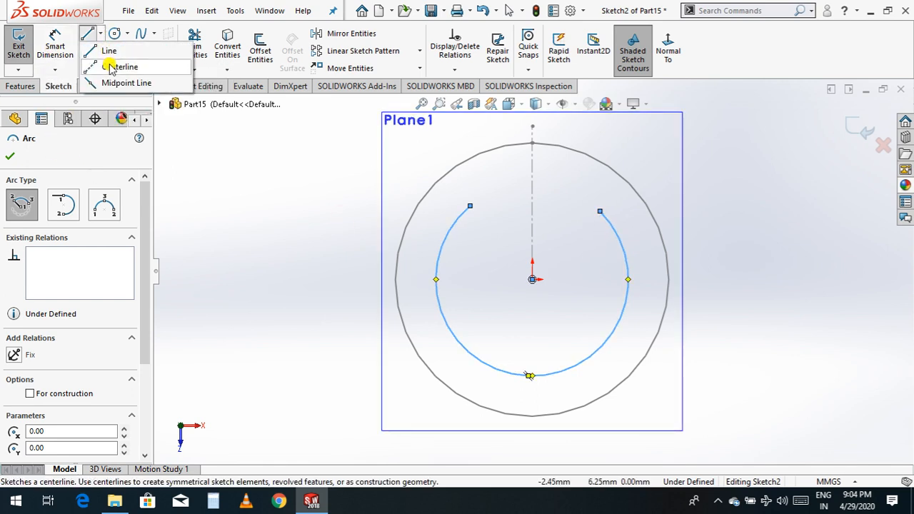
left_click(109, 66)
left_click(532, 279)
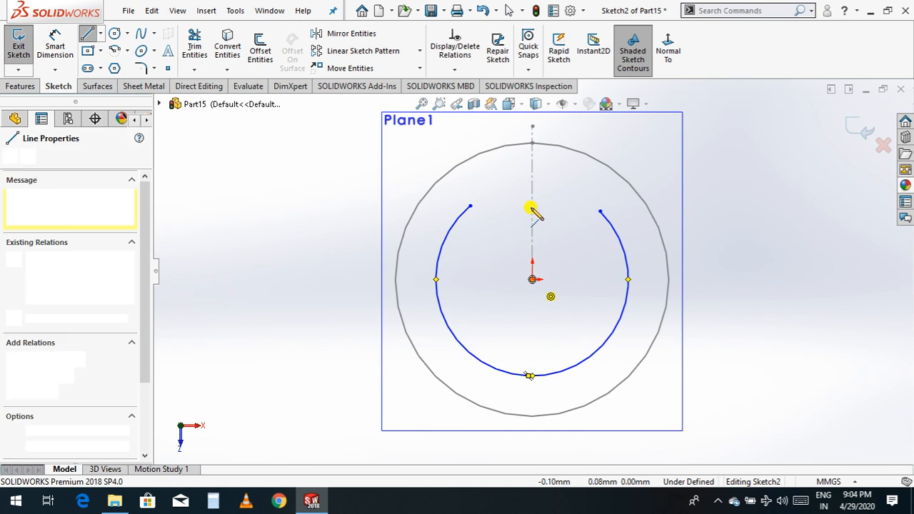
left_click(534, 132)
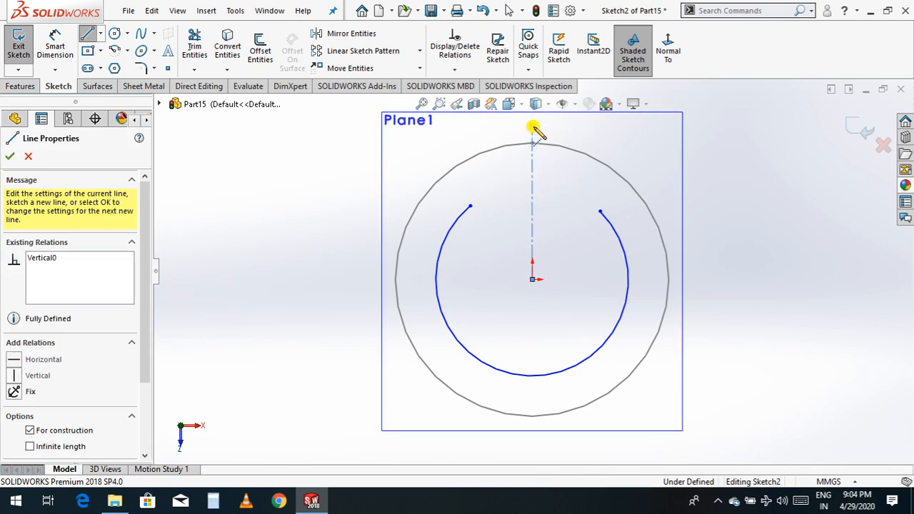
key("Escape")
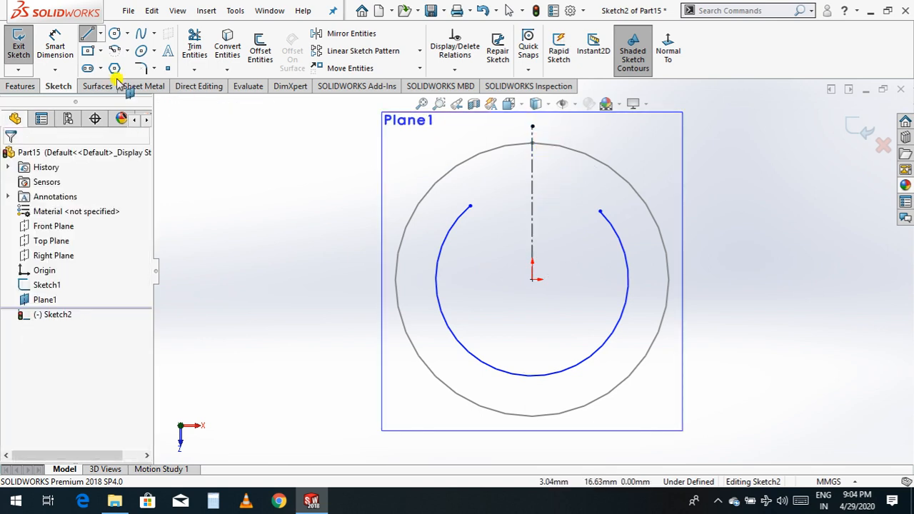
Step: Dimension the inner arc's radius as 10 mm
left_click(51, 46)
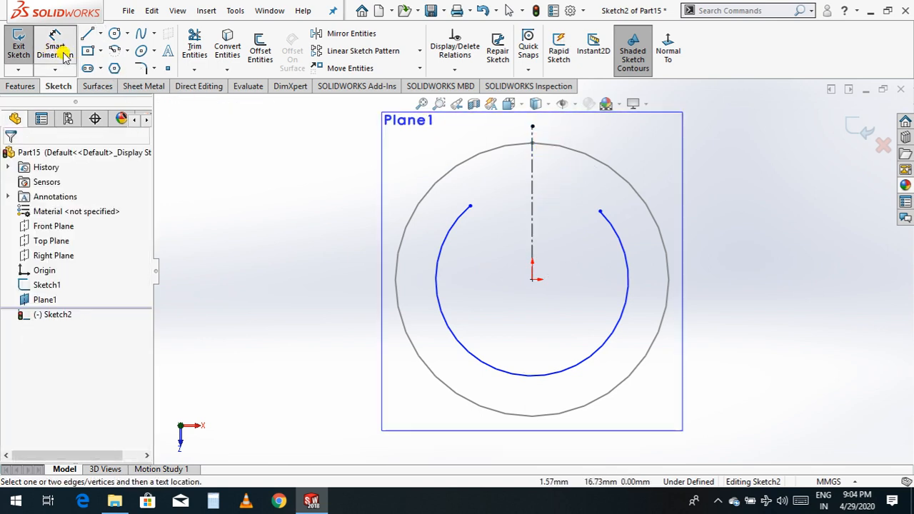
left_click(584, 366)
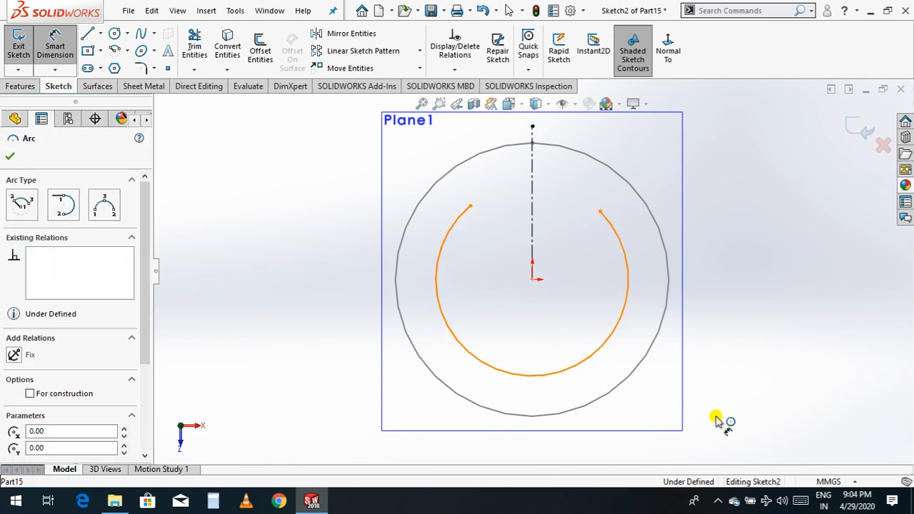
left_click(716, 420)
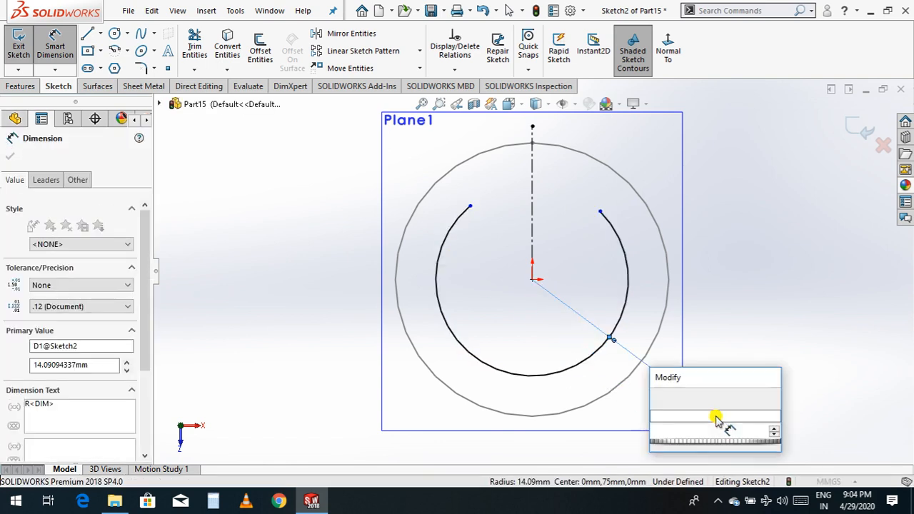
key("Return")
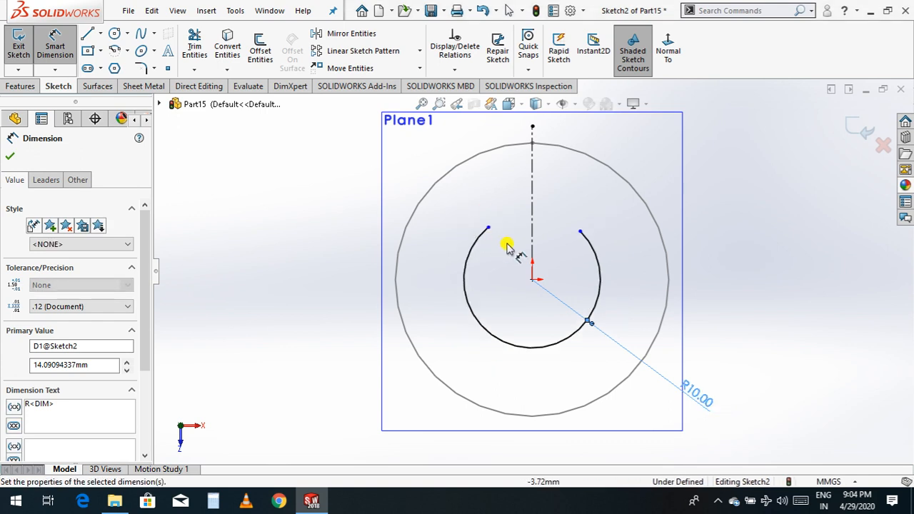
Step: Dimension the horizontal gap between the inner arc's endpoints as 0.1 mm and exit the sketch
left_click(489, 229)
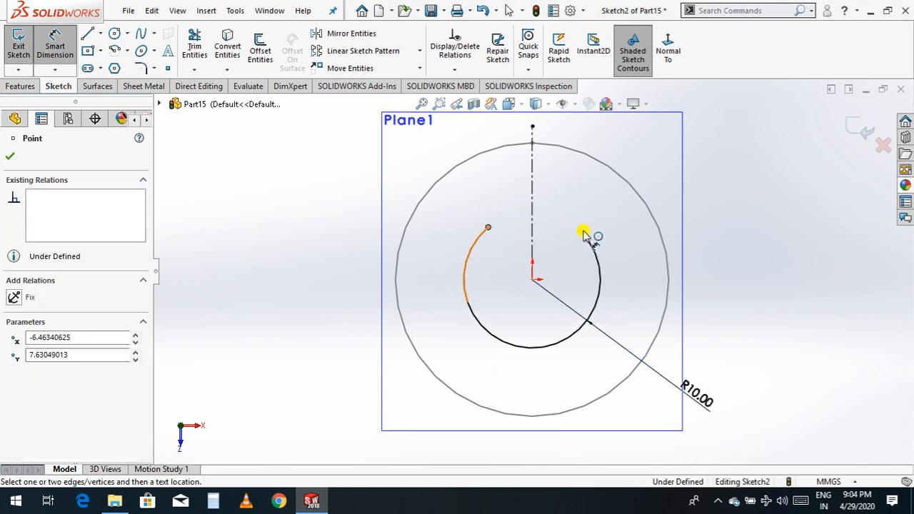
left_click(575, 229)
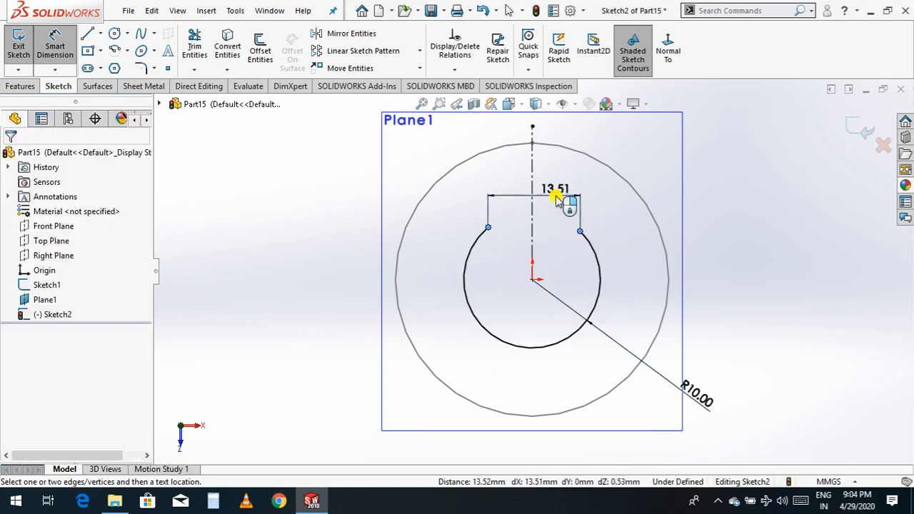
left_click(564, 198)
type("0.5")
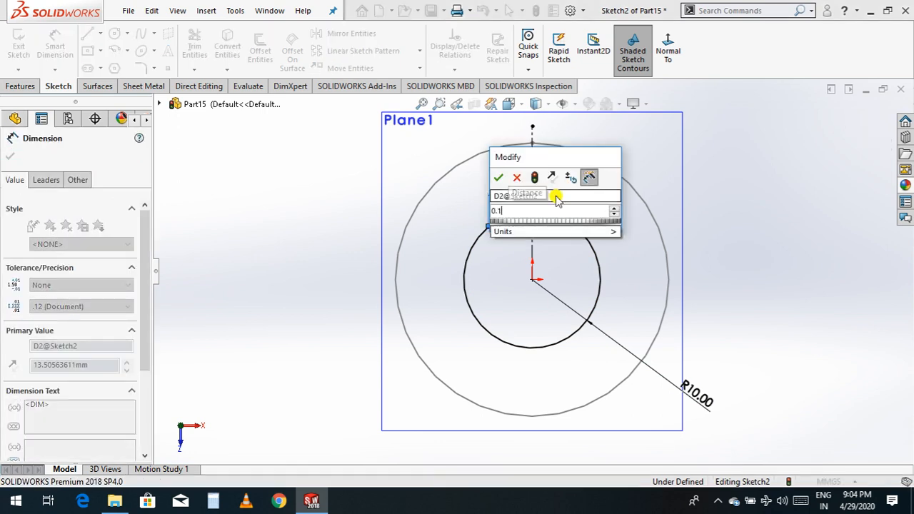
key("Return")
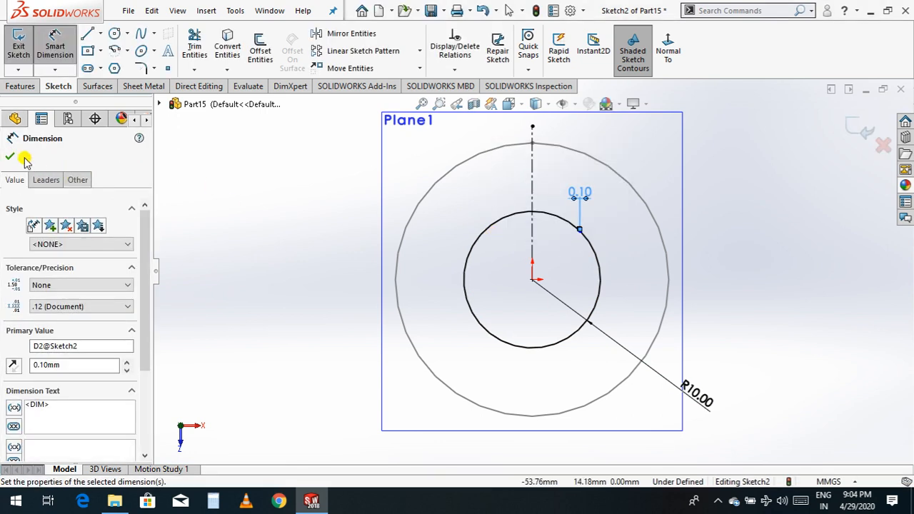
left_click(11, 157)
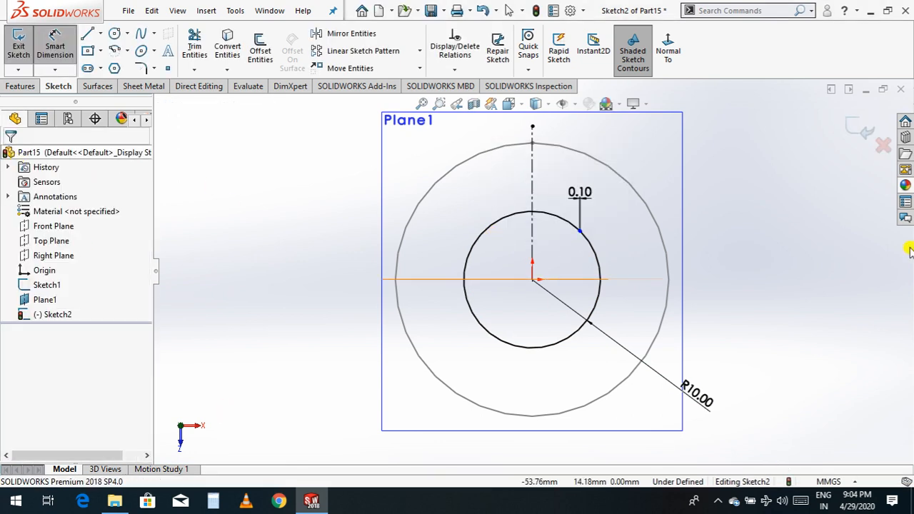
left_click(866, 137)
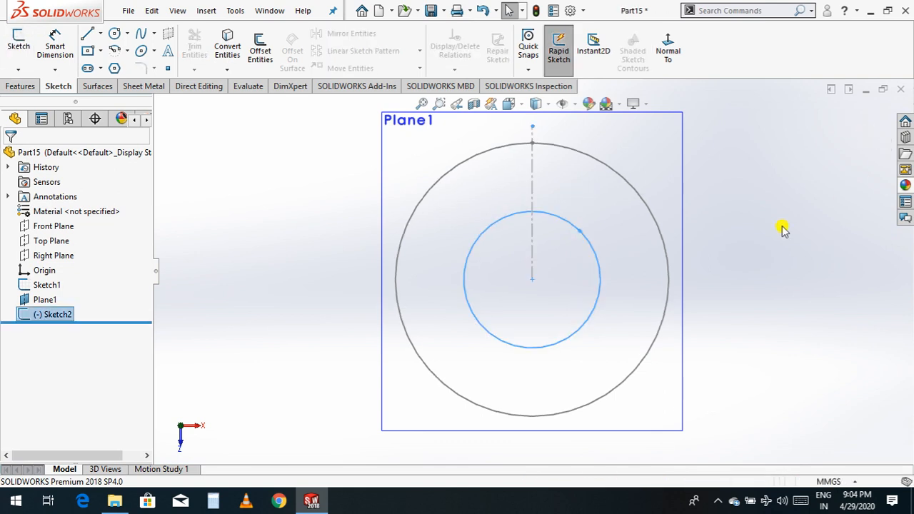
Step: Reopen the offset plane's sketch, inspect the arc opening, and delete the gap dimension between its endpoints
double_click(589, 241)
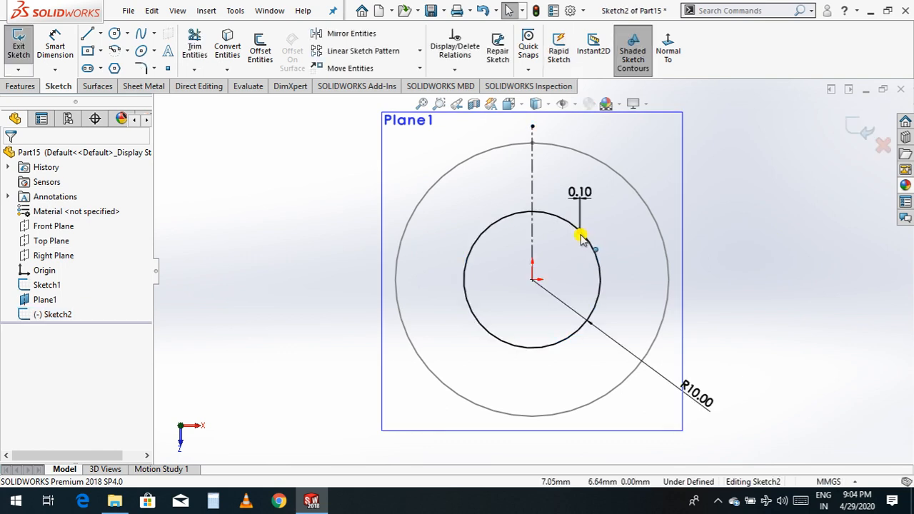
scroll(582, 239, "down", 6)
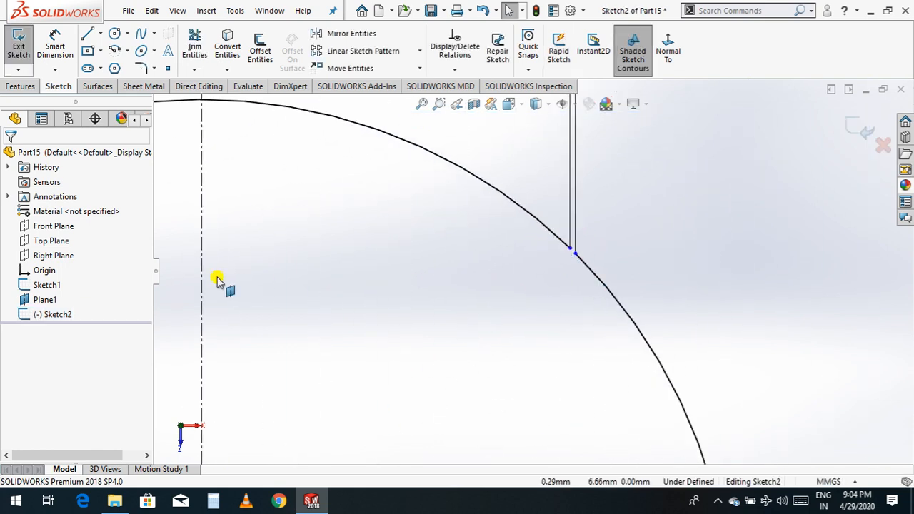
scroll(547, 266, "down", 1)
scroll(551, 268, "up", 2)
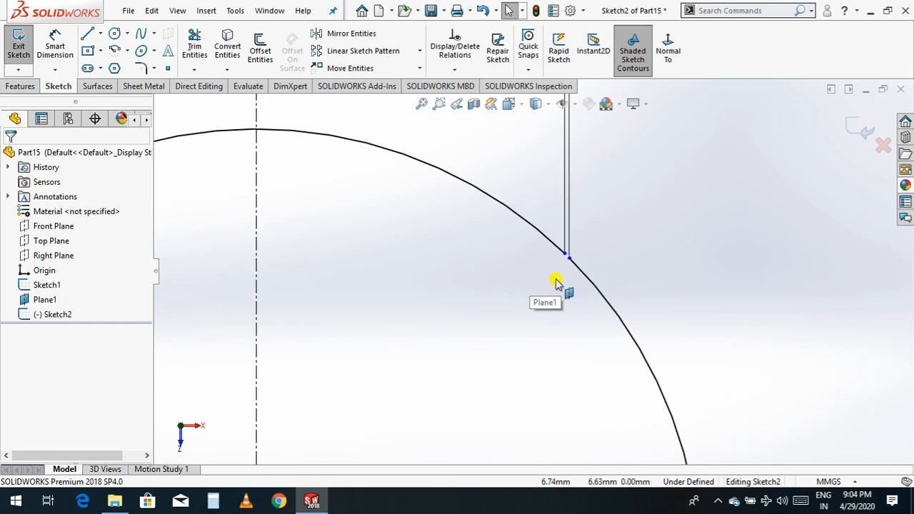
scroll(556, 282, "up", 5)
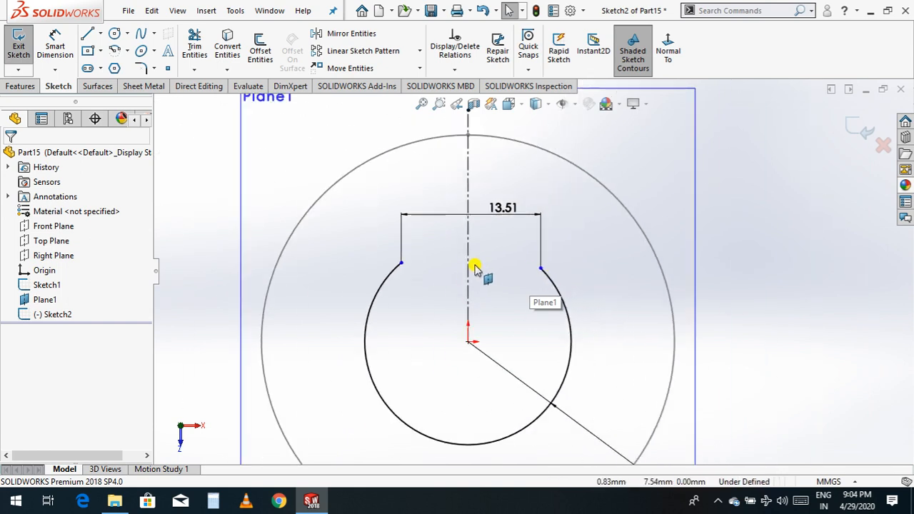
left_click(503, 217)
key("Delete")
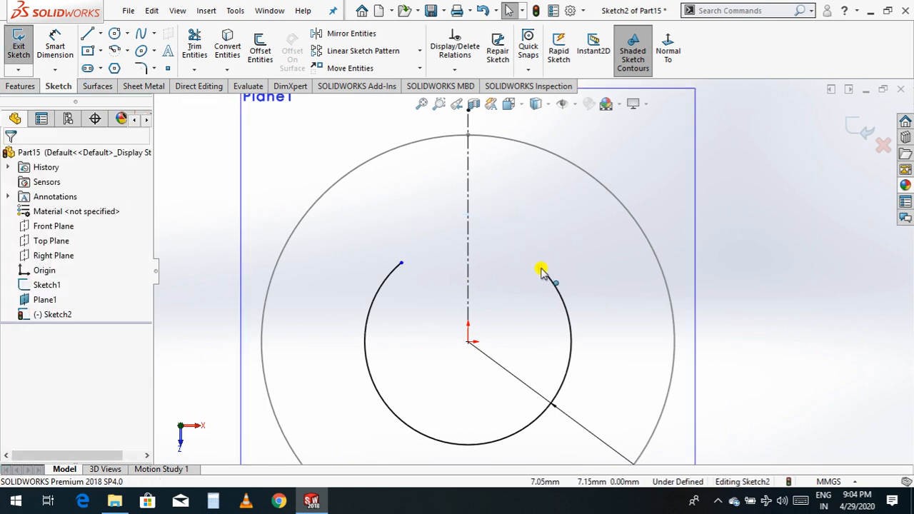
Step: Make the inner arc's two endpoints symmetric about the vertical centerline
left_click(541, 269)
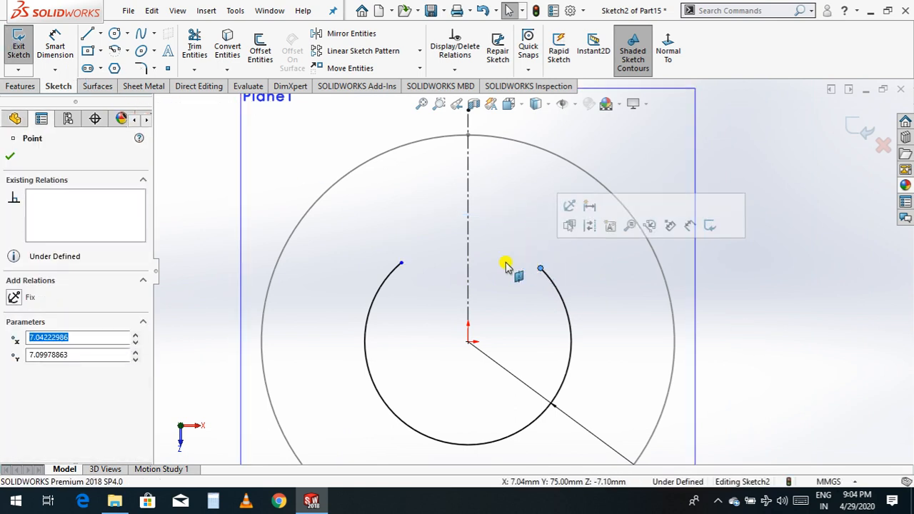
left_click(469, 256)
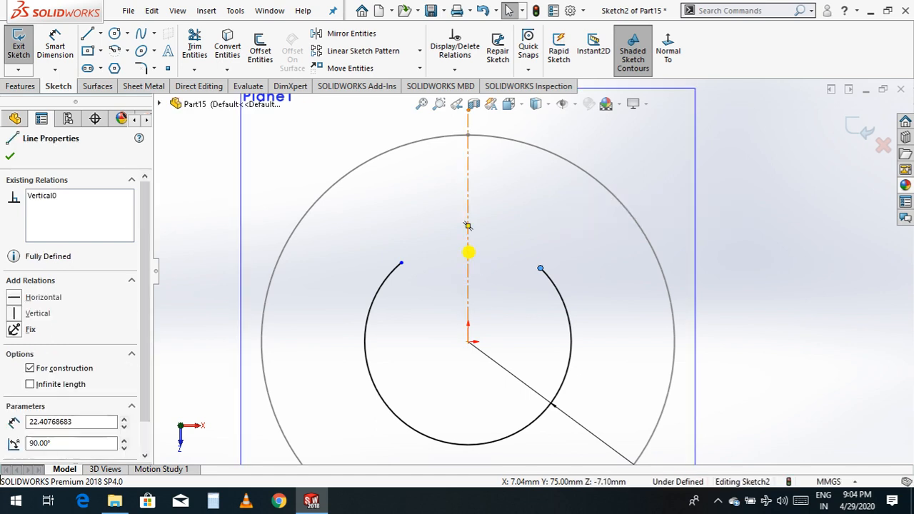
left_click(396, 257, "ctrl")
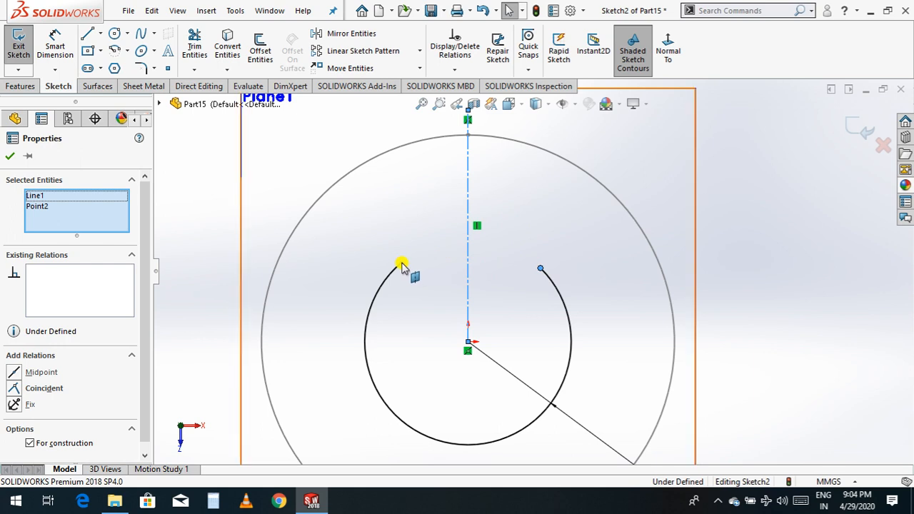
left_click(401, 264)
left_click(401, 263, "ctrl")
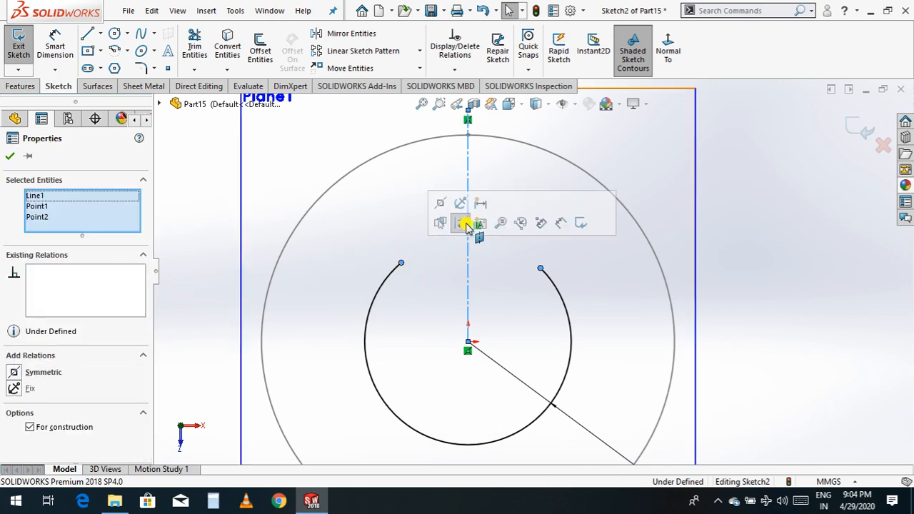
left_click(440, 206)
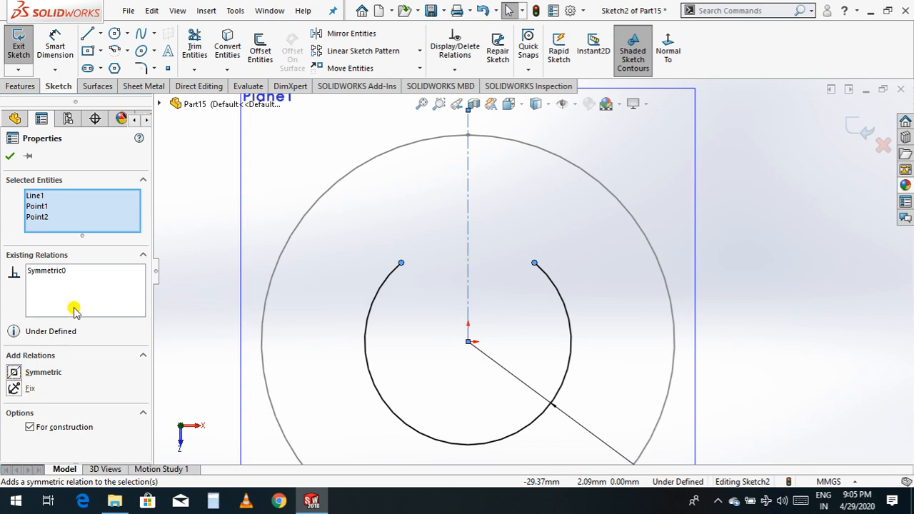
left_click(9, 157)
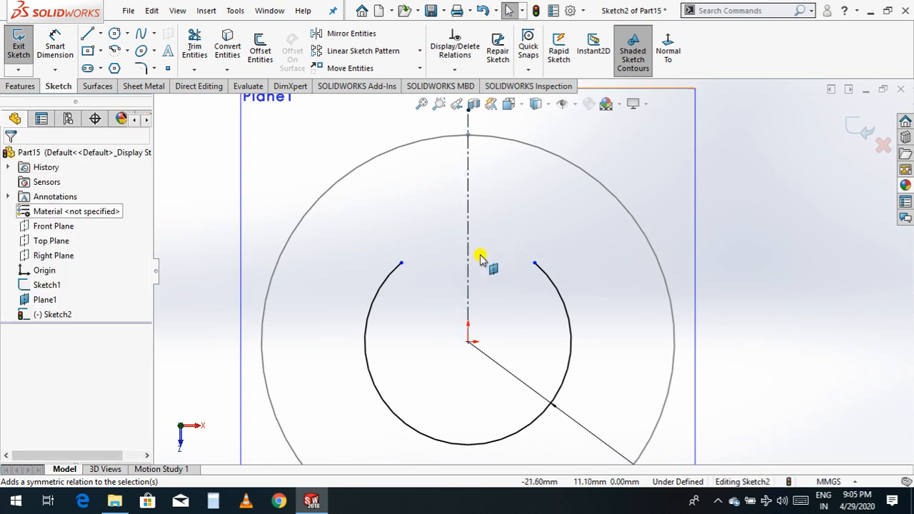
Step: Dimension the gap between the inner arc's symmetric endpoints as 0.1 mm
left_click(553, 287)
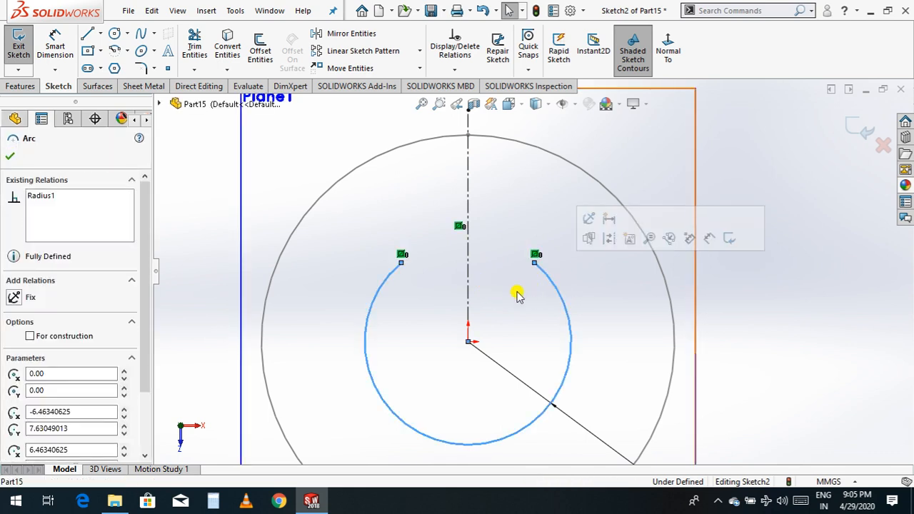
left_click(55, 47)
left_click(555, 361)
left_click(687, 465)
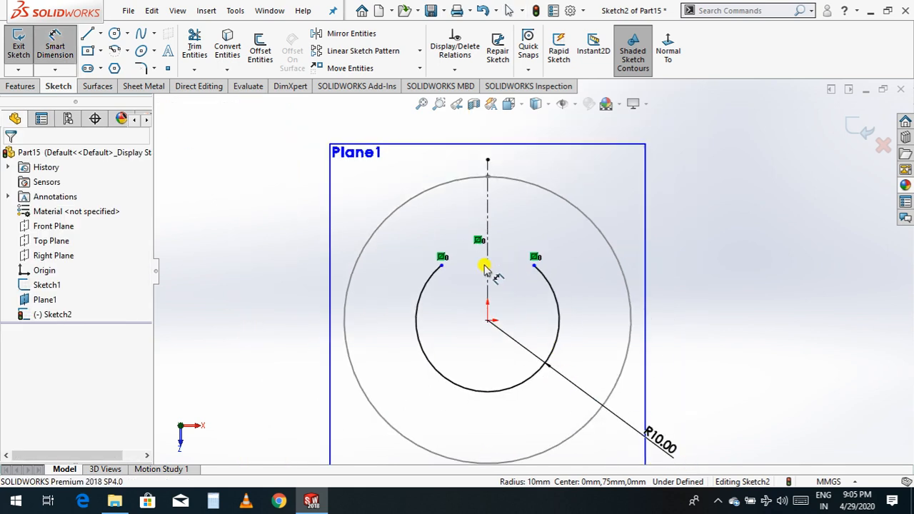
left_click(442, 265)
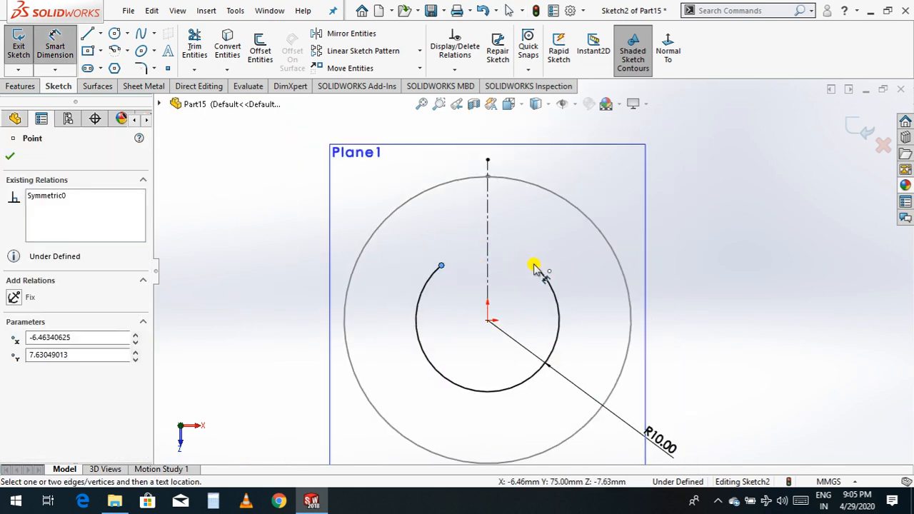
left_click(533, 265)
left_click(505, 222)
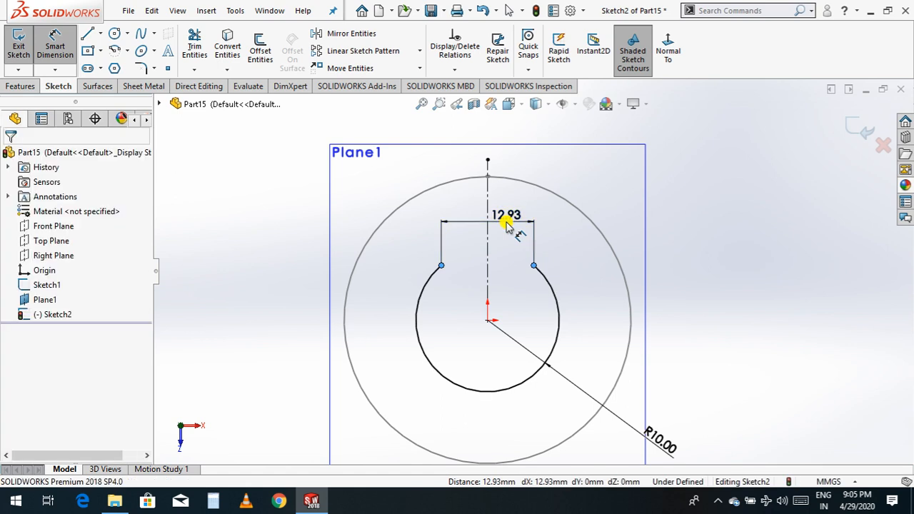
type("0.1")
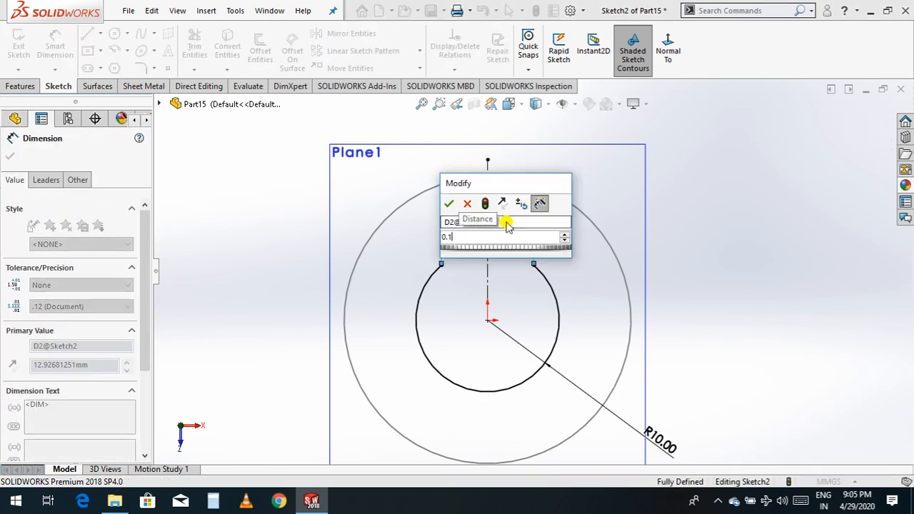
key("Return")
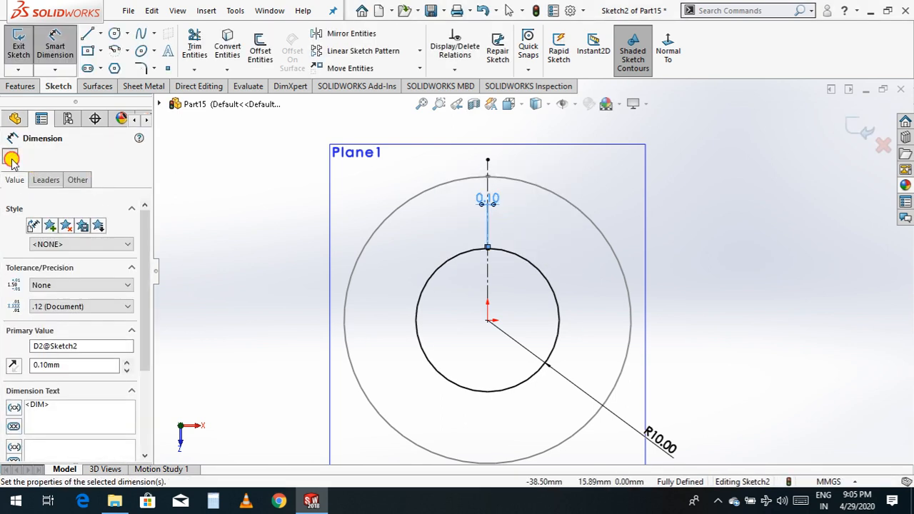
Step: Finish the 10 mm radius arc's gap dimension, exit the sketch, and hide the offset plane
left_click(12, 159)
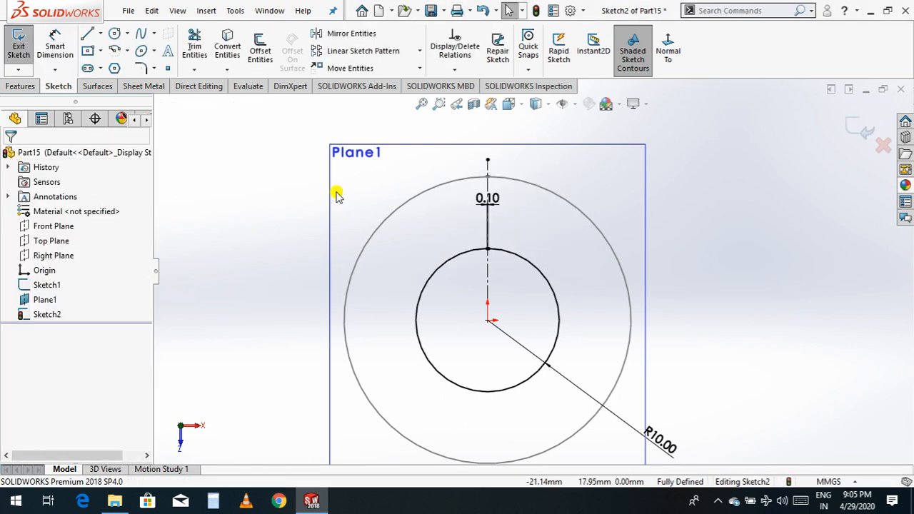
left_click(860, 136)
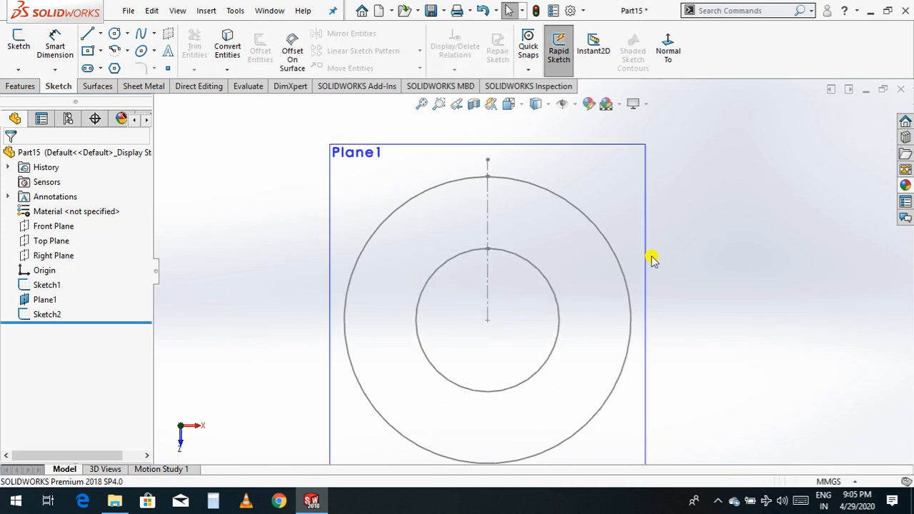
right_click(240, 271)
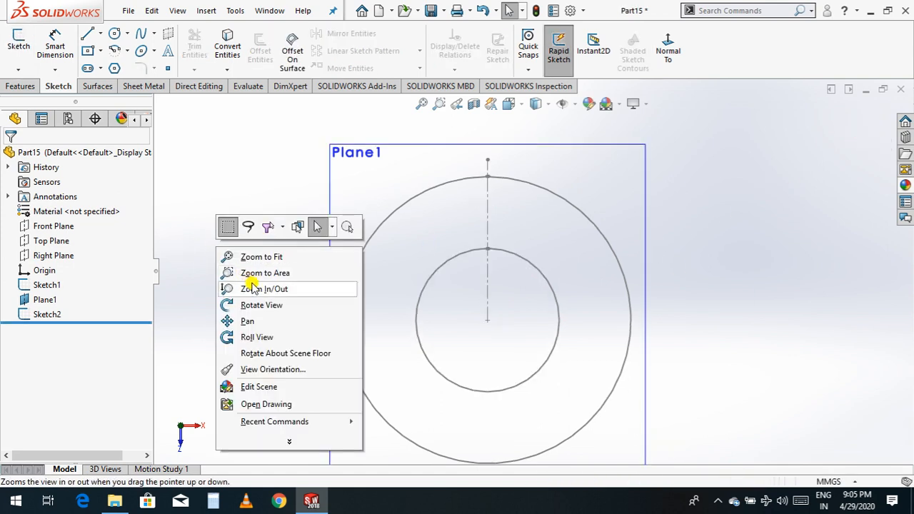
left_click(257, 304)
left_click_drag(257, 295, 444, 308)
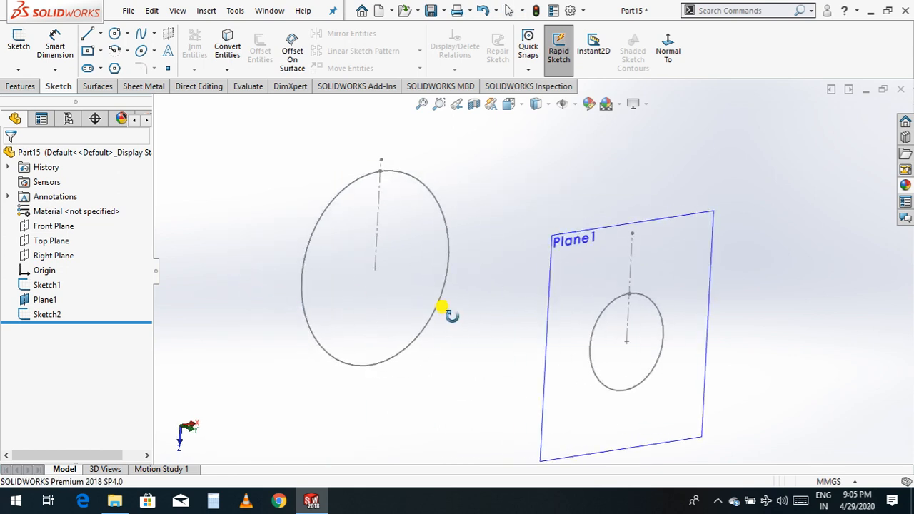
key("Escape")
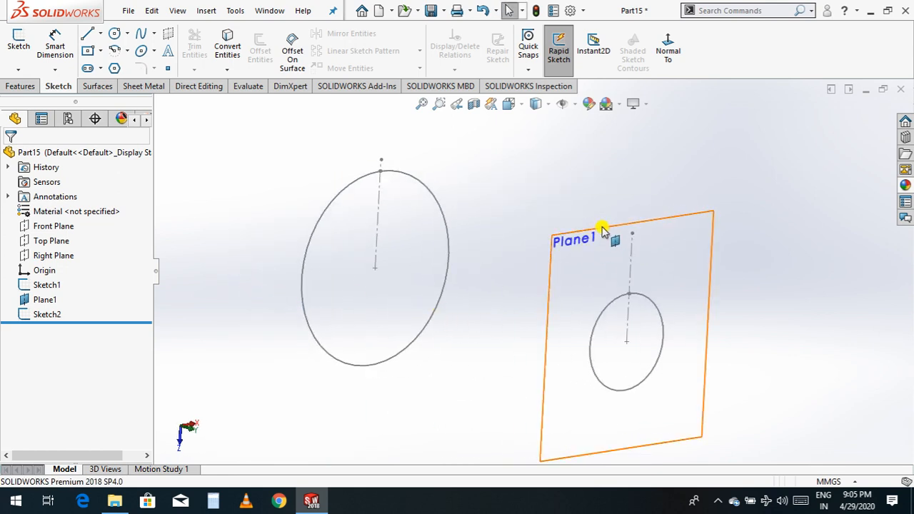
left_click(602, 229)
left_click(678, 191)
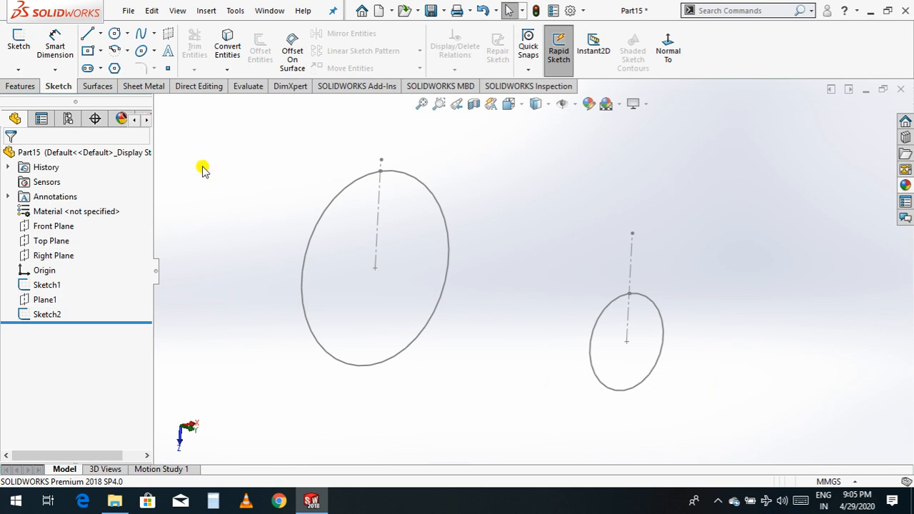
Step: Start a lofted bend using the large open arc and the small open arc as its two profiles
right_click(507, 308)
left_click(542, 367)
left_click_drag(543, 366, 508, 309)
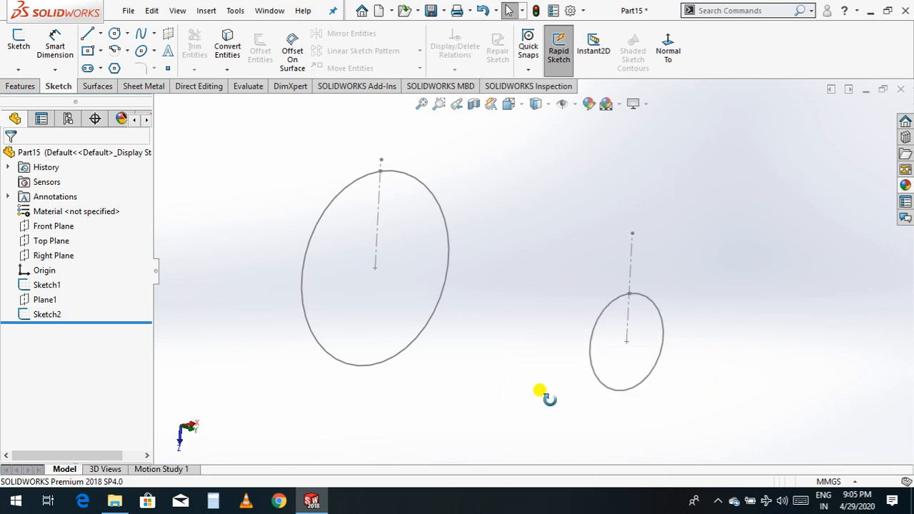
left_click_drag(632, 348, 696, 322)
key("Escape")
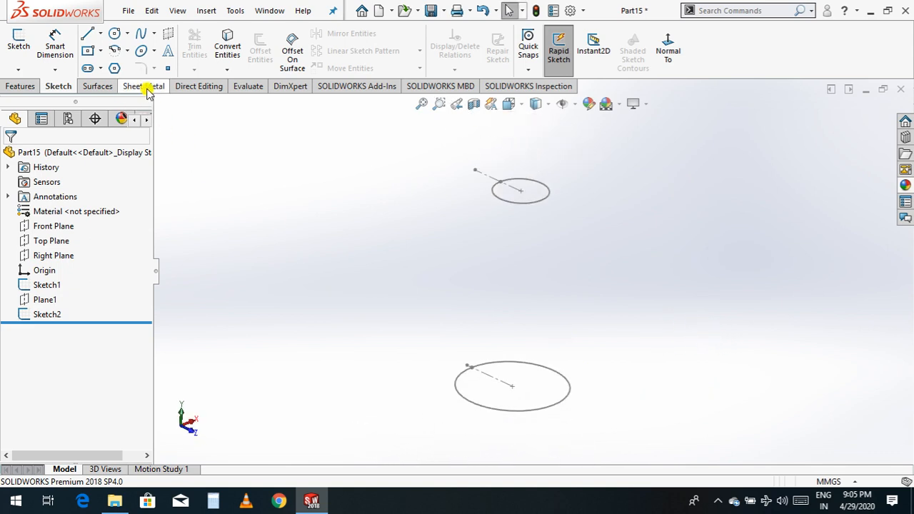
left_click(145, 86)
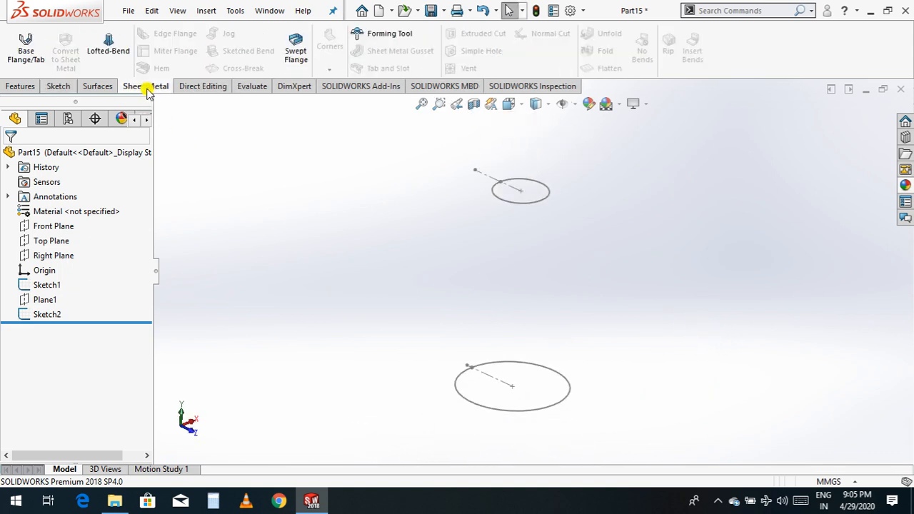
left_click(110, 52)
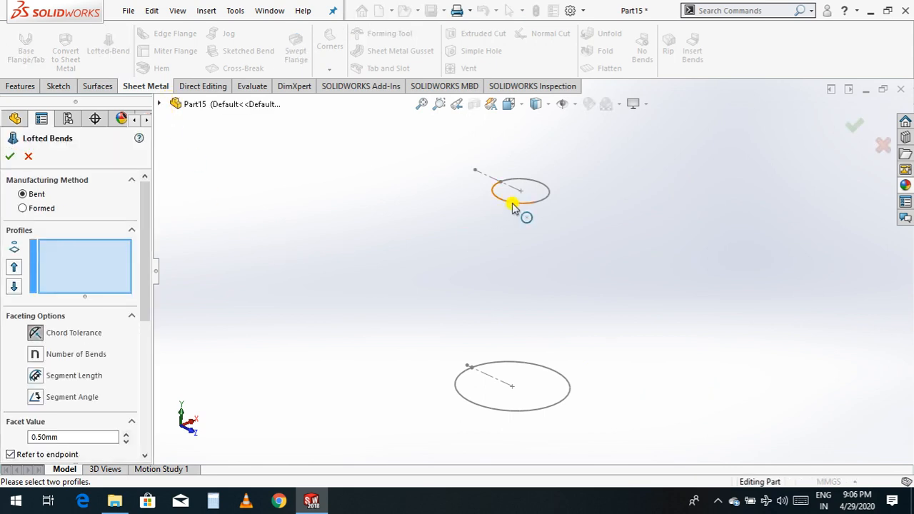
left_click(546, 370)
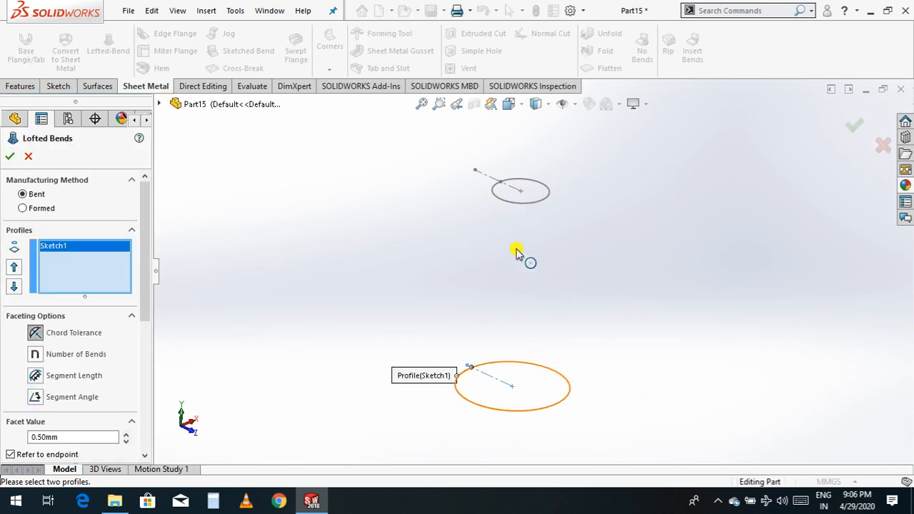
left_click(525, 207)
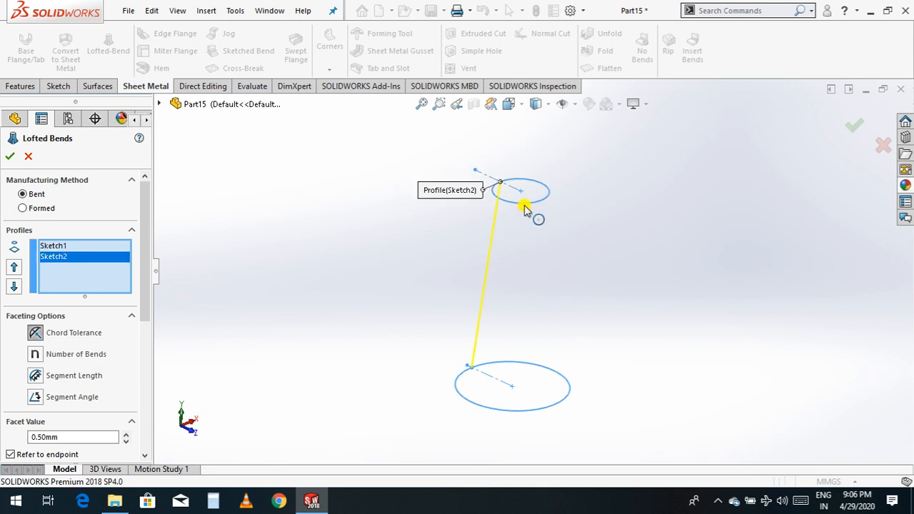
Step: Try to create the lofted bend with the Formed method between the two arcs, and cancel the feature
scroll(494, 348, "down", 3)
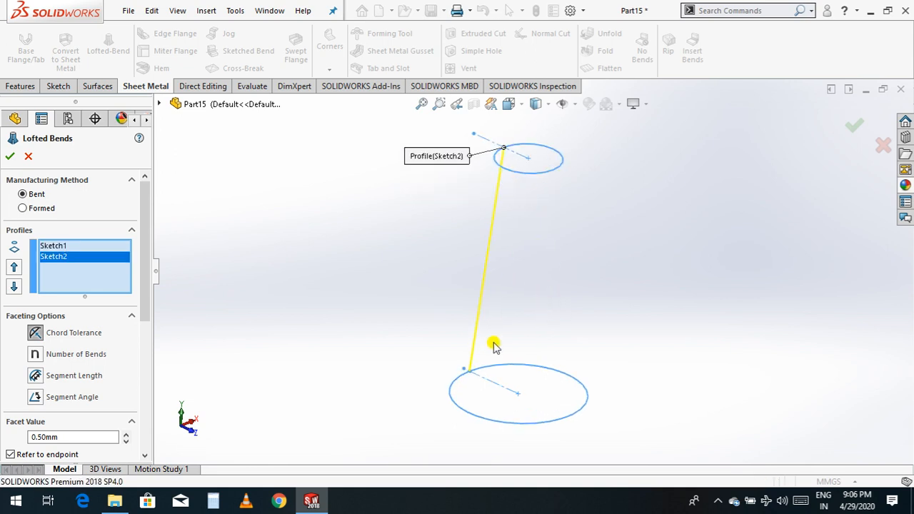
left_click(23, 209)
scroll(397, 345, "up", 5)
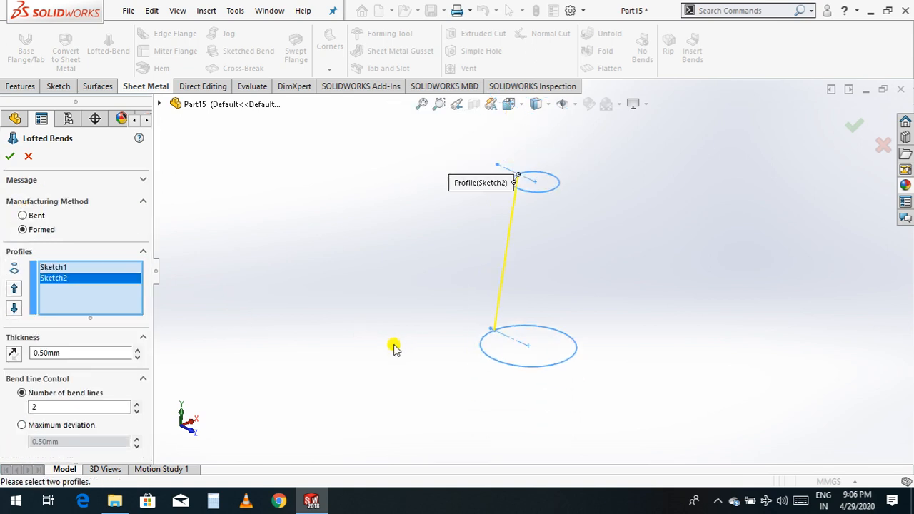
scroll(521, 250, "down", 3)
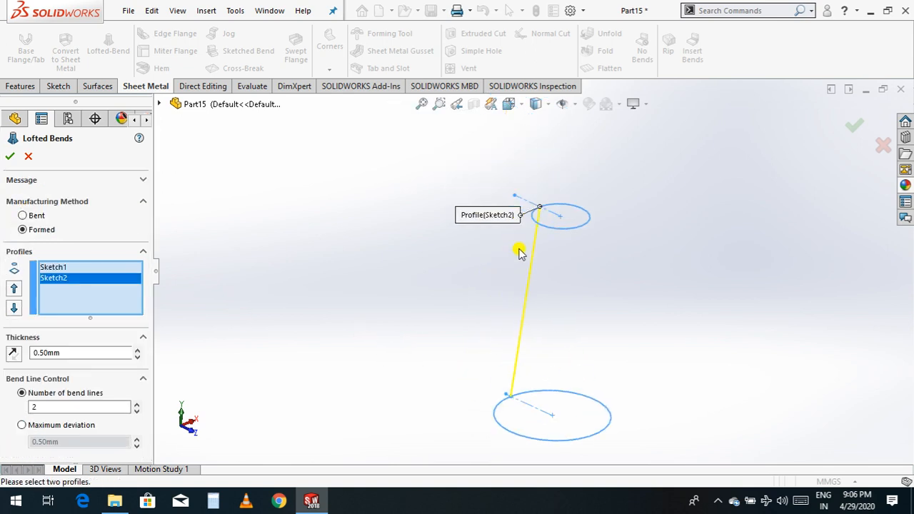
scroll(538, 253, "up", 3)
scroll(539, 254, "down", 2)
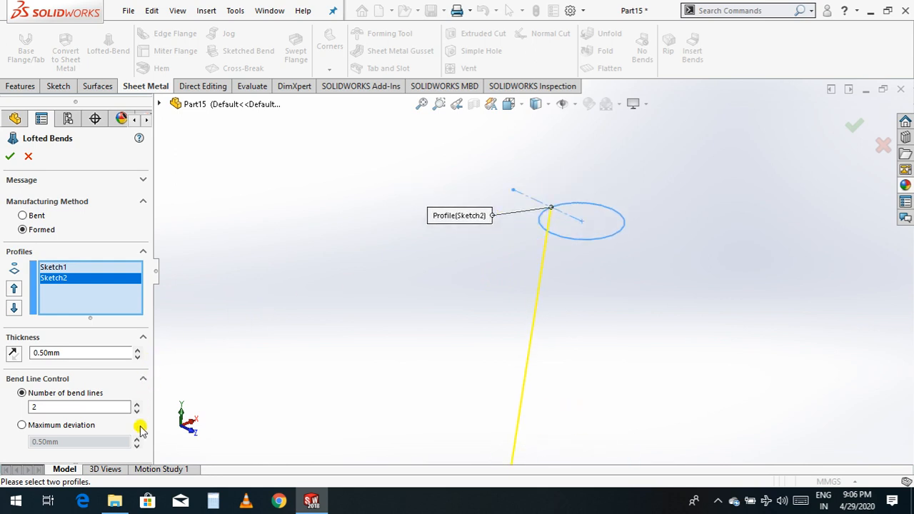
left_click(8, 157)
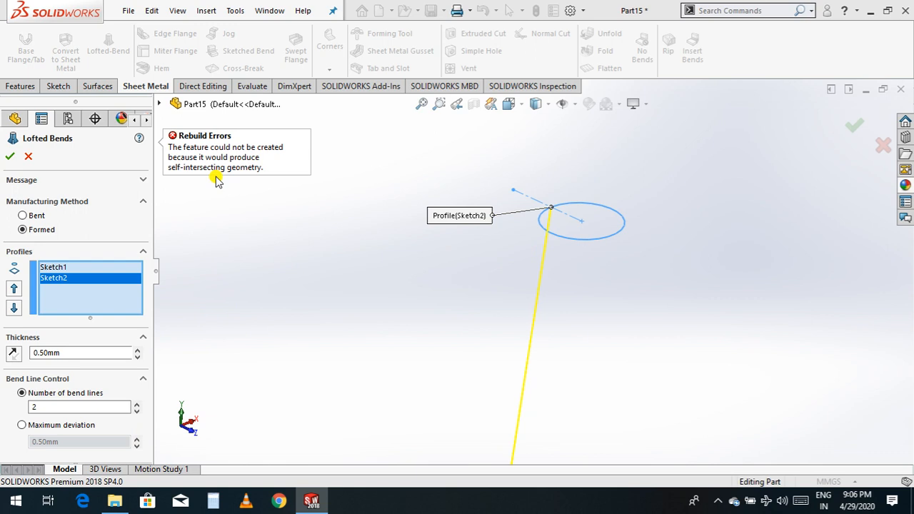
left_click(28, 157)
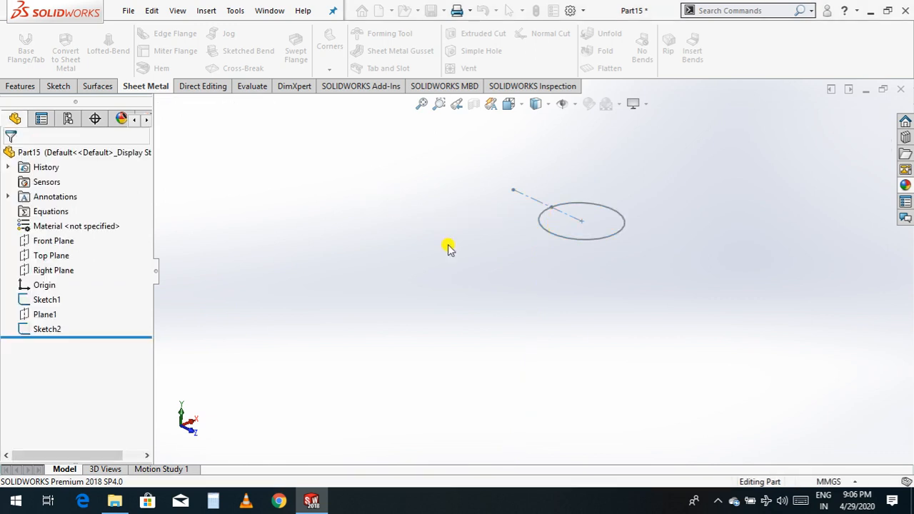
Step: Reopen the 10 mm radius arc's sketch and delete its construction centerline
middle_click_drag(544, 256, 557, 377)
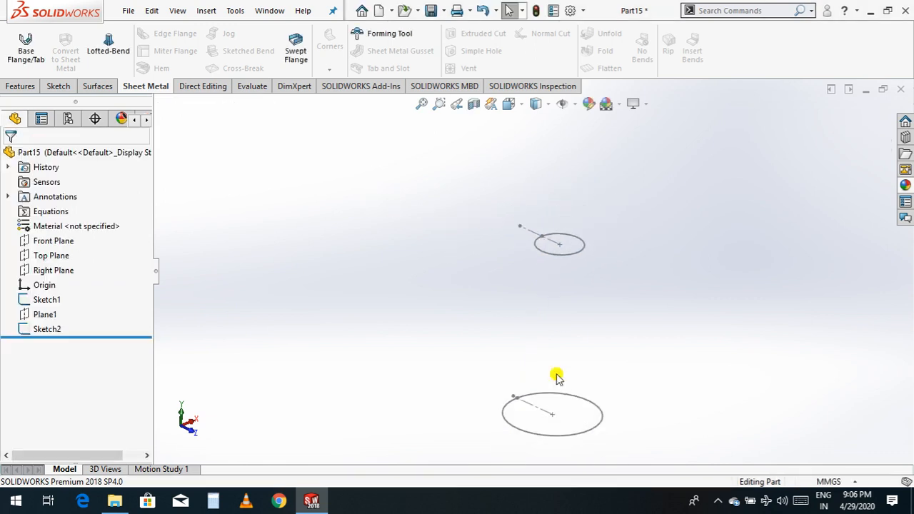
left_click(45, 331)
left_click(61, 300)
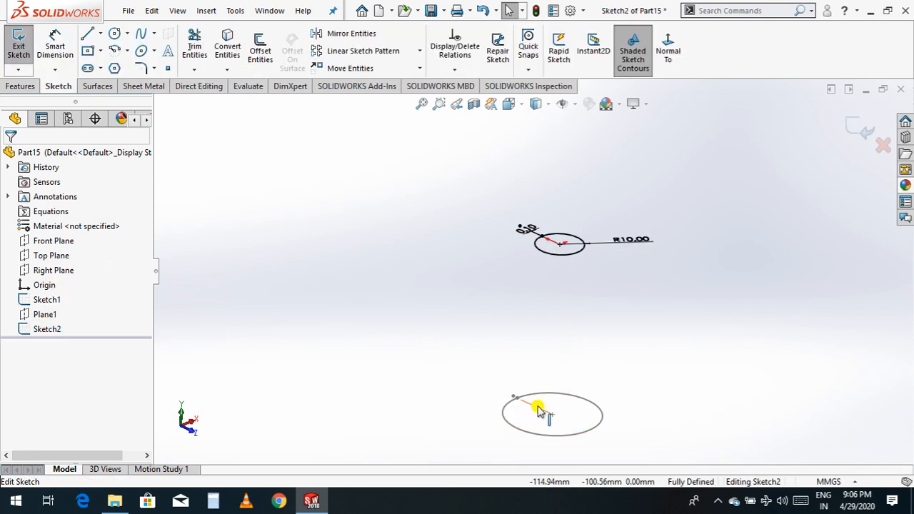
scroll(550, 250, "down", 4)
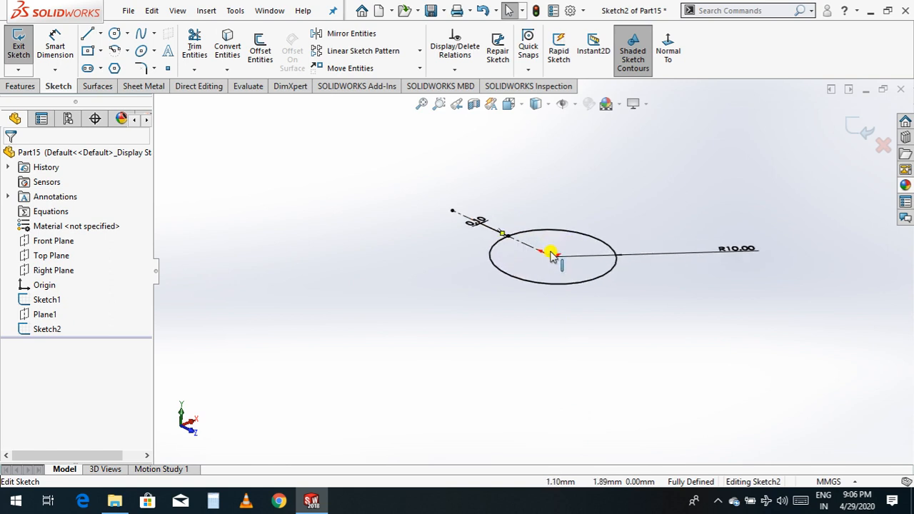
left_click(527, 249)
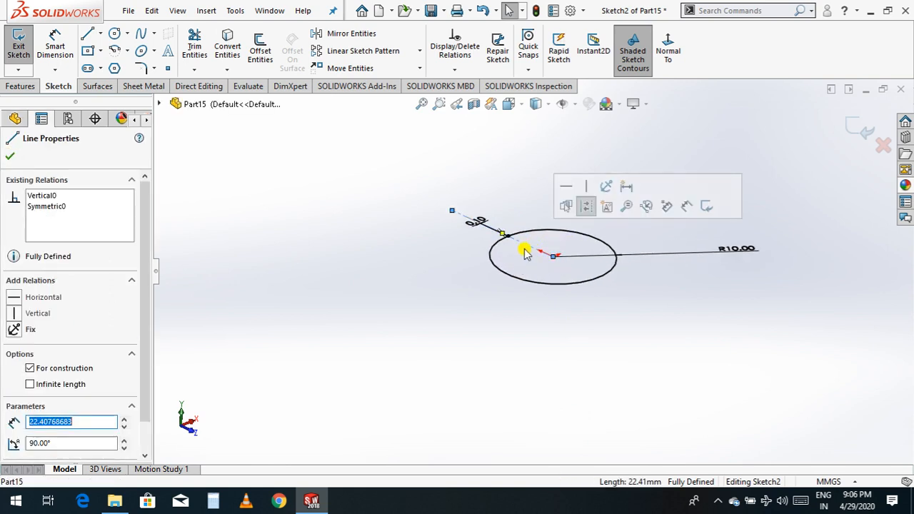
left_click(550, 319)
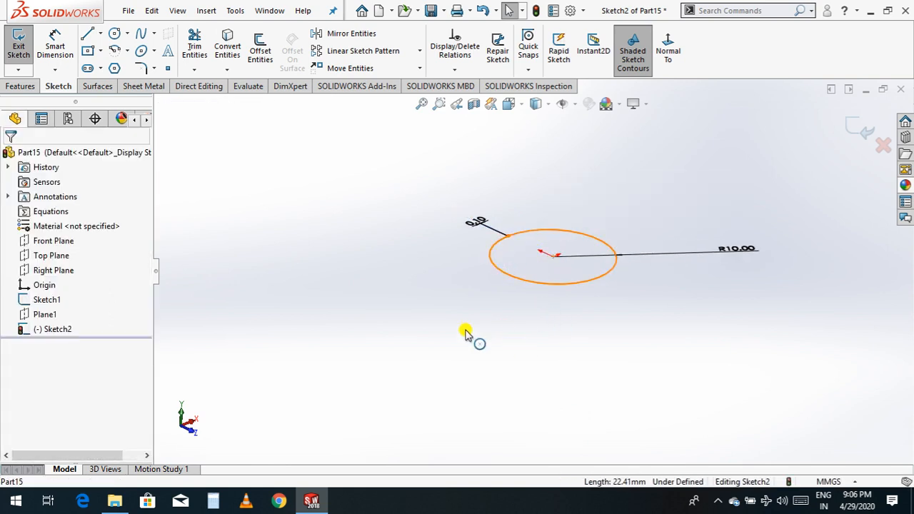
Step: Try to delete the large arc's centerline while the small arc's sketch is still open for editing
scroll(457, 325, "up", 2)
scroll(447, 320, "up", 2)
scroll(535, 373, "down", 3)
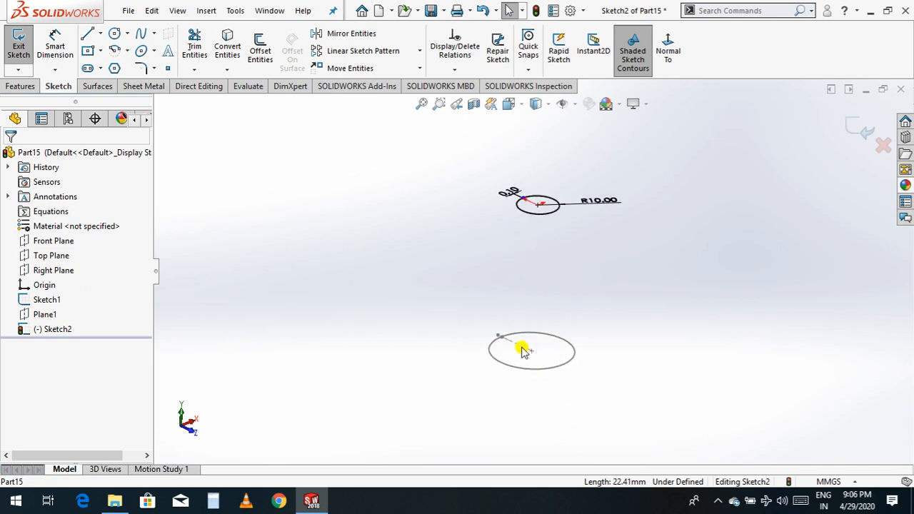
left_click(522, 348)
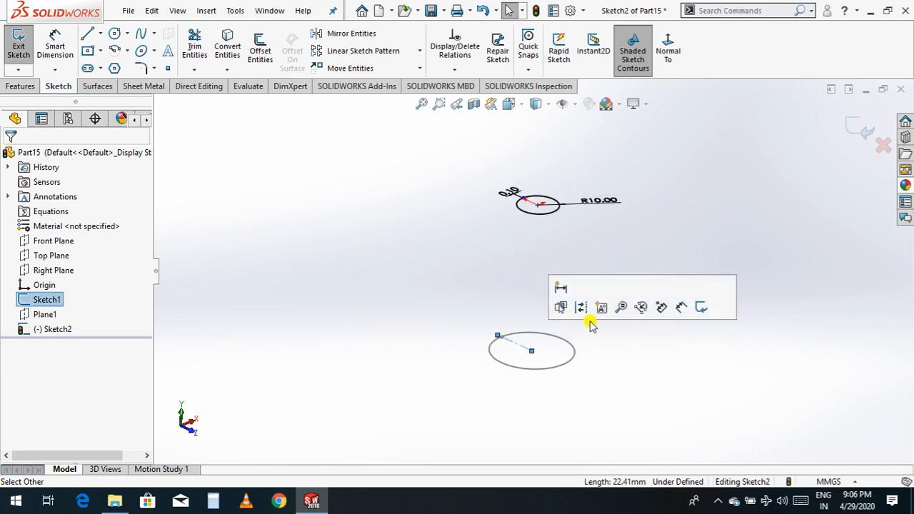
key("Delete")
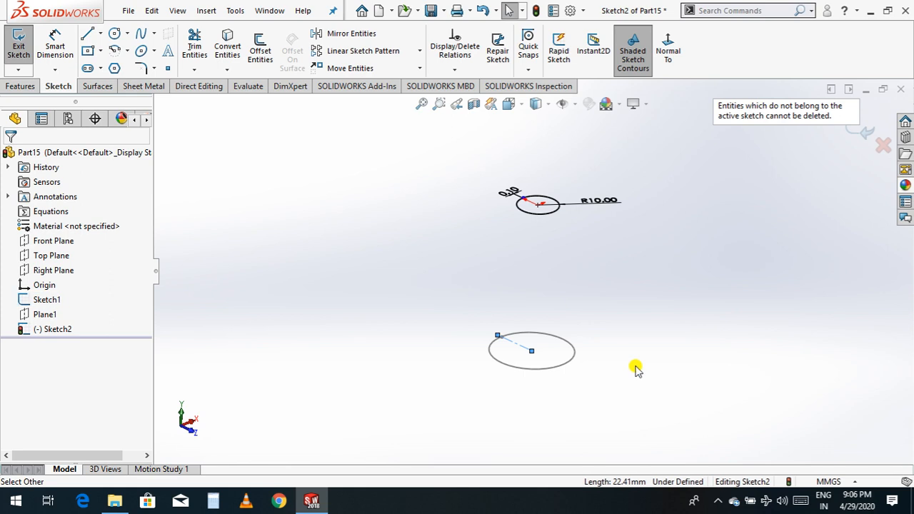
Step: Open the 20 mm radius arc's sketch, delete its construction centerline, and exit the sketch
left_click(46, 300)
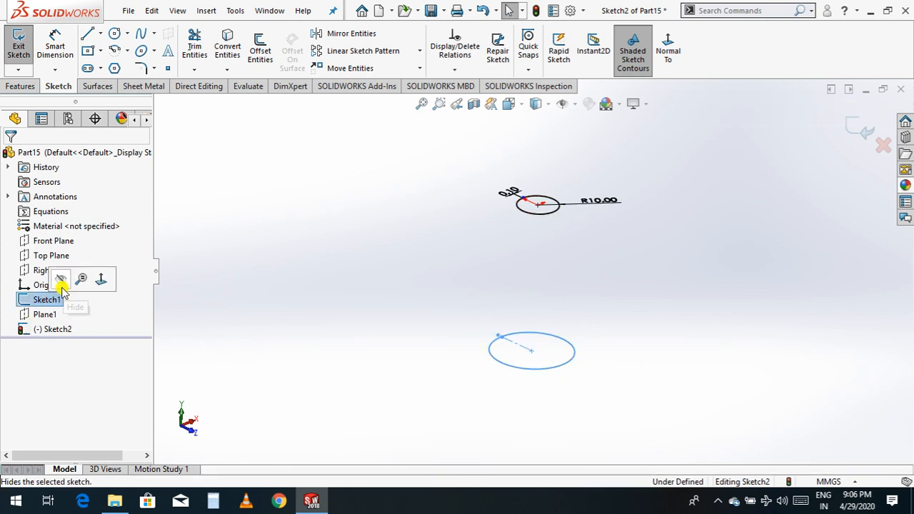
double_click(500, 334)
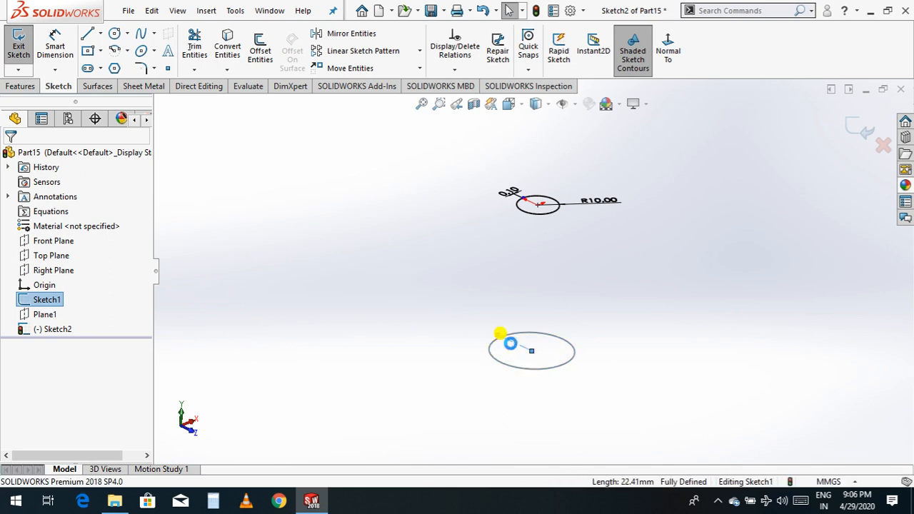
left_click(515, 348)
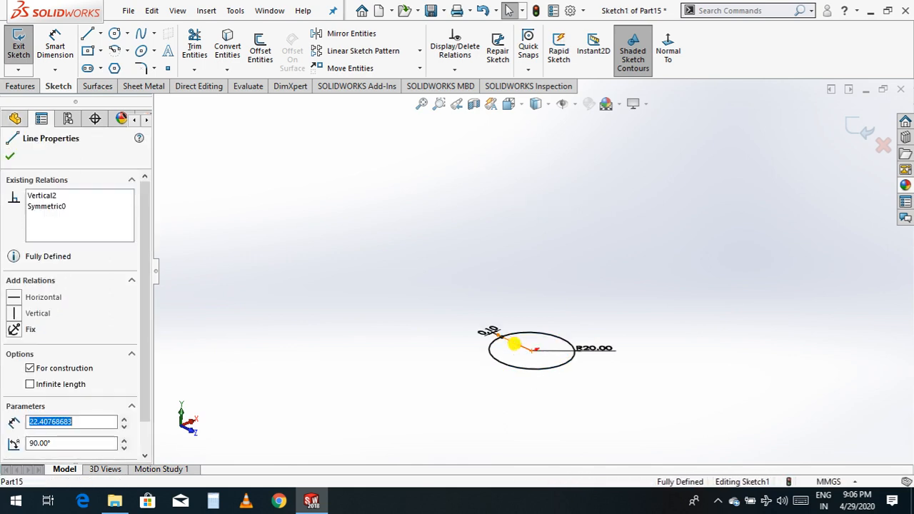
left_click(547, 382)
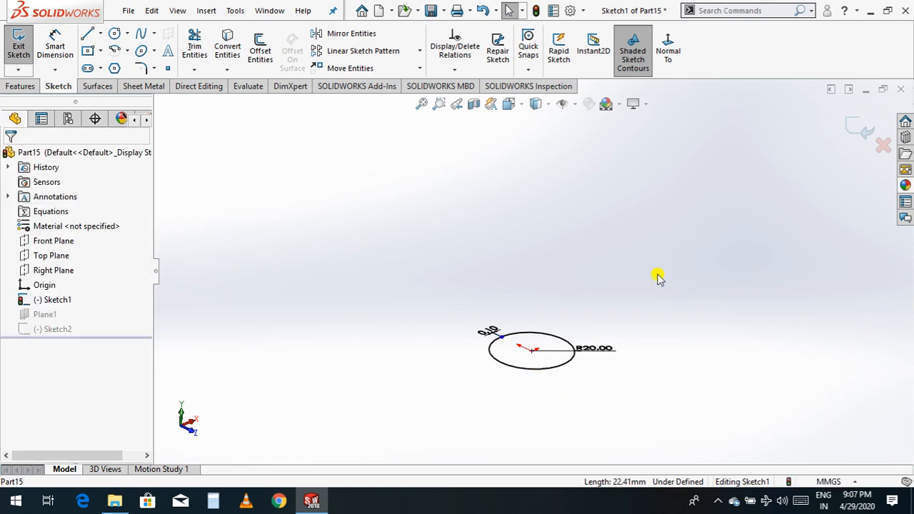
scroll(606, 307, "up", 2)
scroll(605, 307, "up", 2)
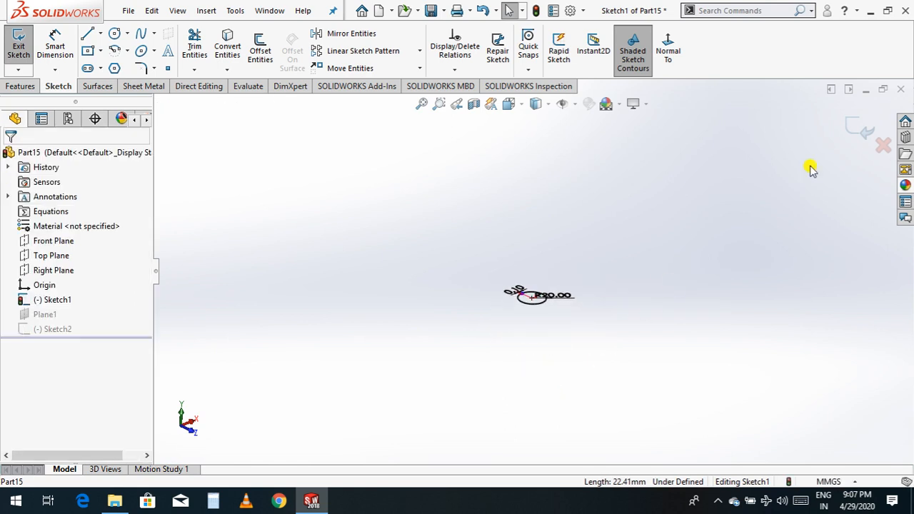
left_click(861, 134)
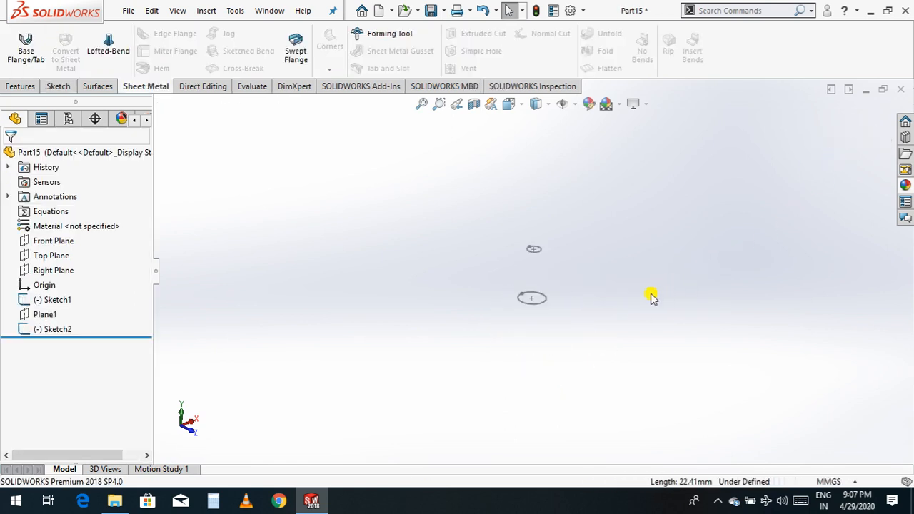
Step: Create a Formed lofted bend between the large lower arc and the small upper arc with 0.10 mm thickness
scroll(571, 284, "down", 2)
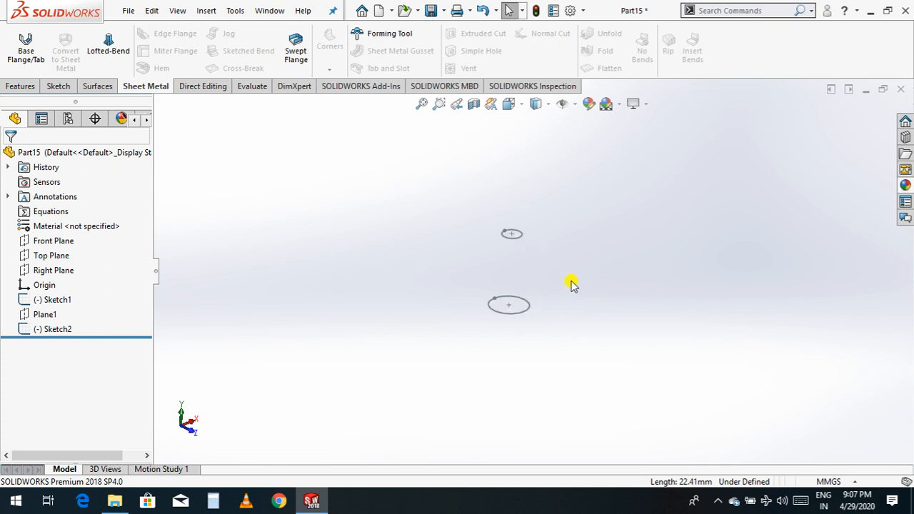
left_click(105, 48)
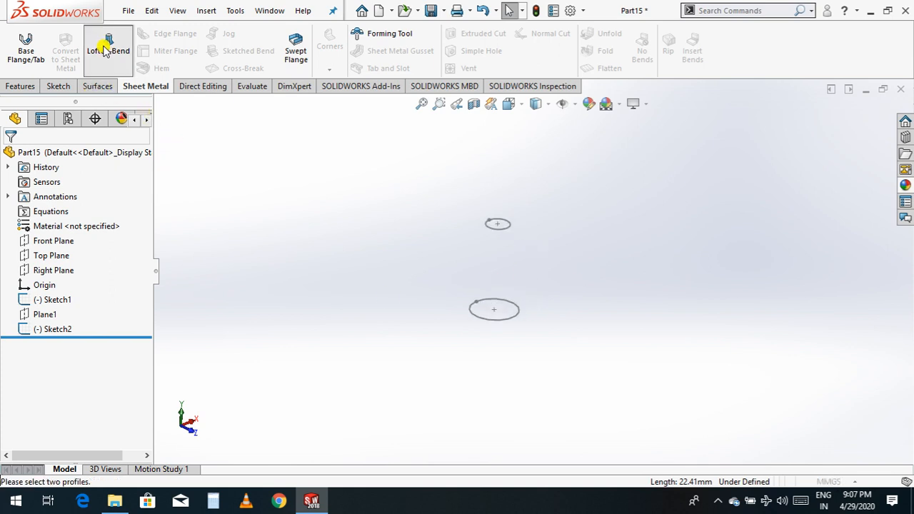
left_click(507, 307)
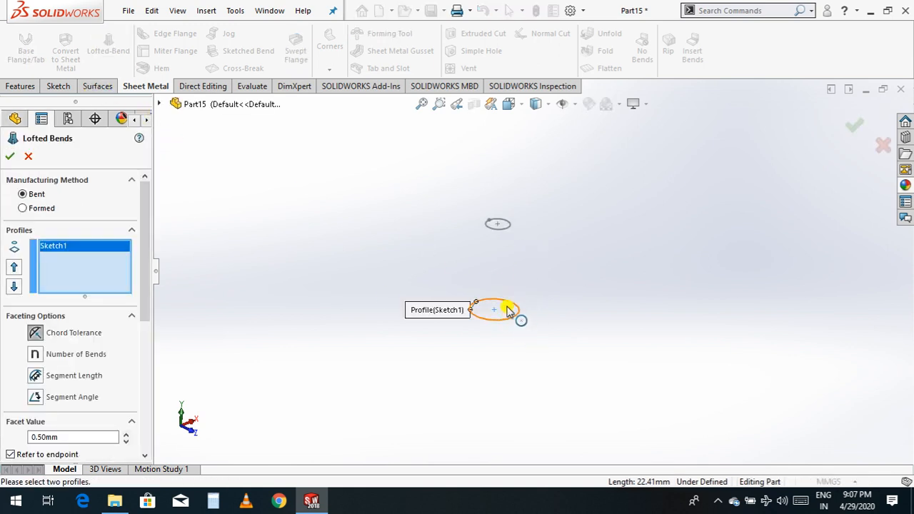
left_click(500, 225)
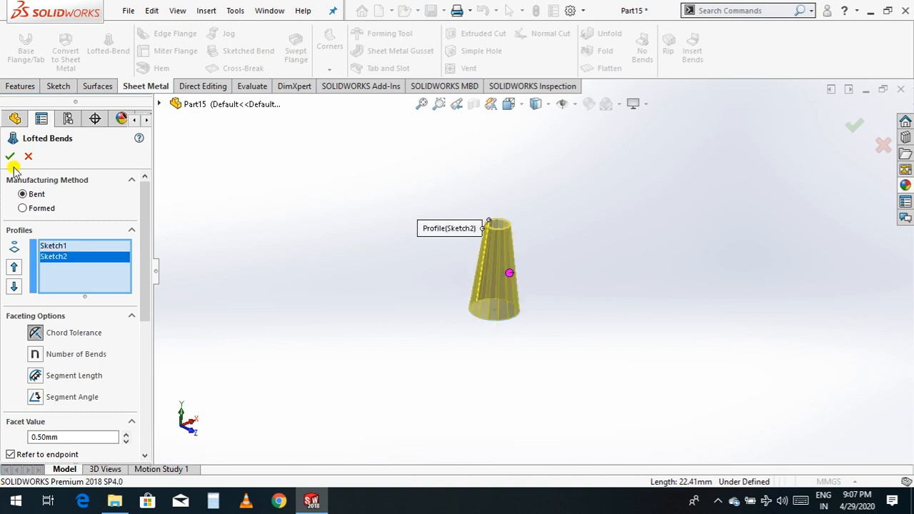
left_click(23, 208)
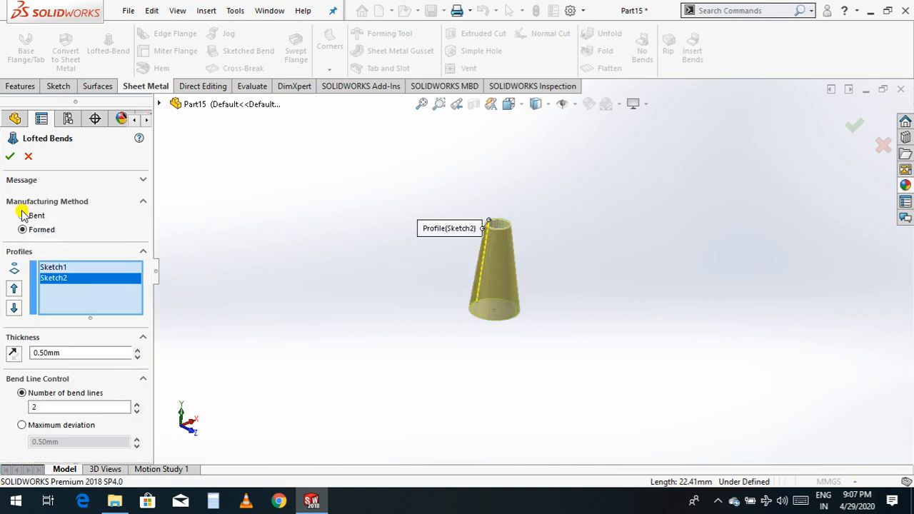
scroll(364, 253, "down", 3)
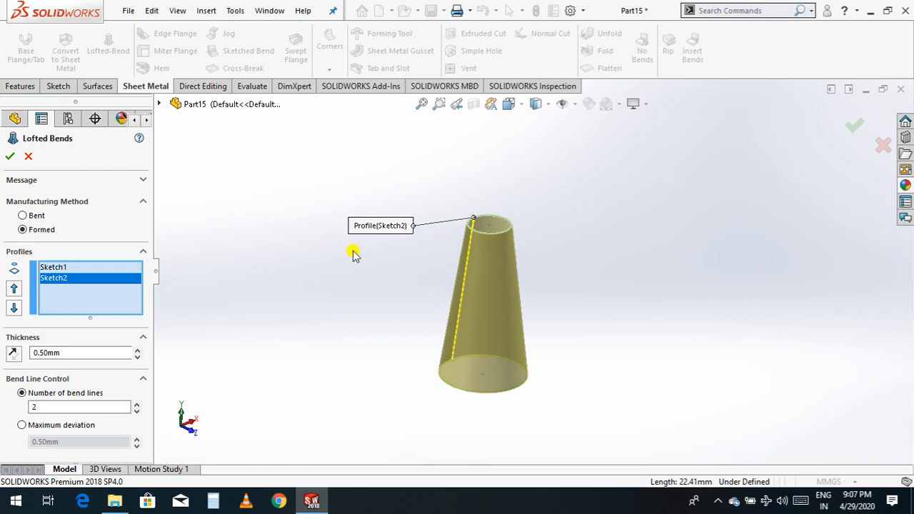
double_click(112, 355)
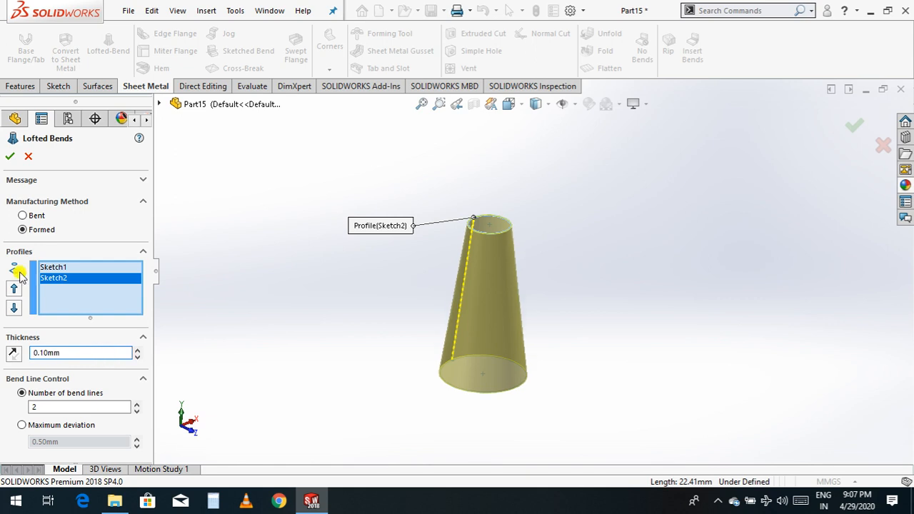
left_click(9, 157)
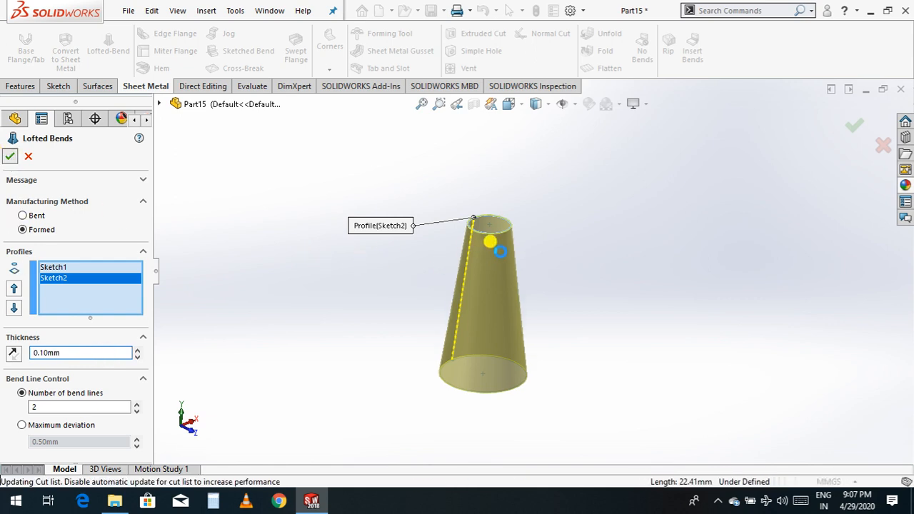
Step: Examine the conical lofted bend from several angles, including the narrow seam gap and wall thickness at its small end
scroll(498, 250, "down", 5)
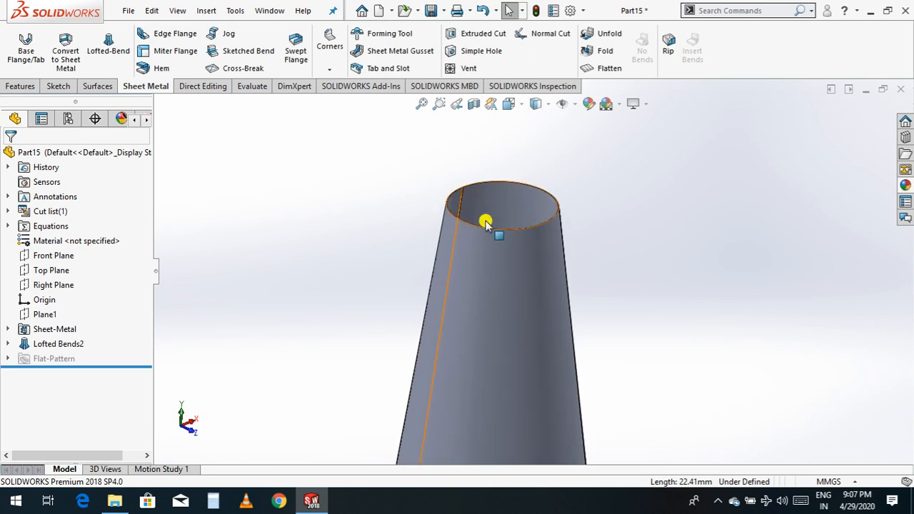
scroll(365, 234, "down", 3)
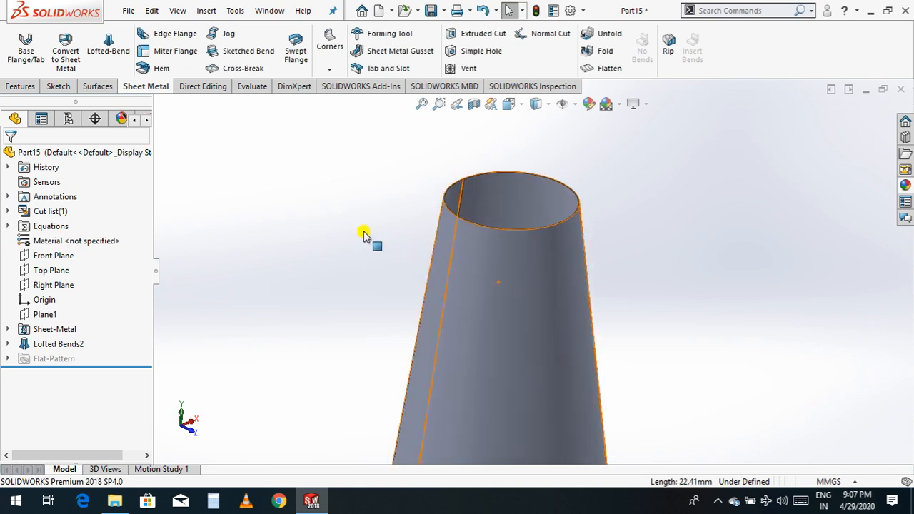
scroll(365, 234, "up", 3)
right_click(408, 249)
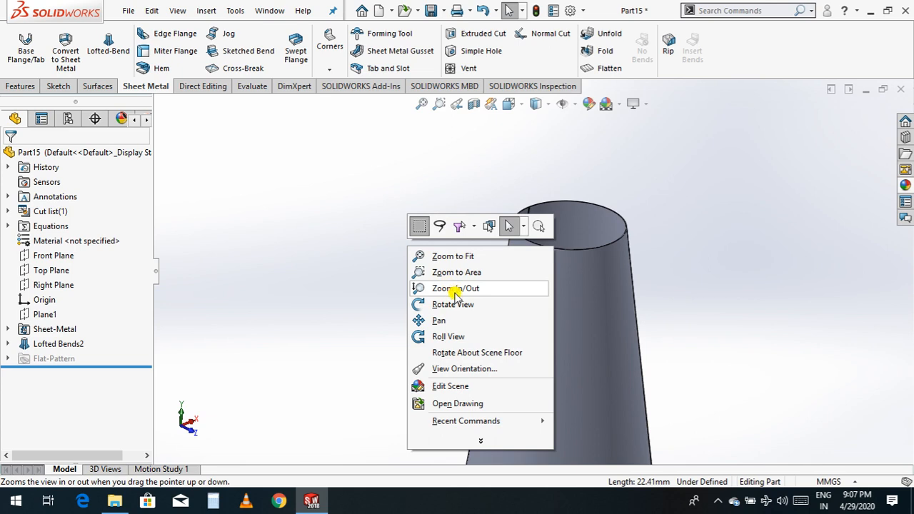
left_click(401, 304)
left_click_drag(401, 304, 452, 355)
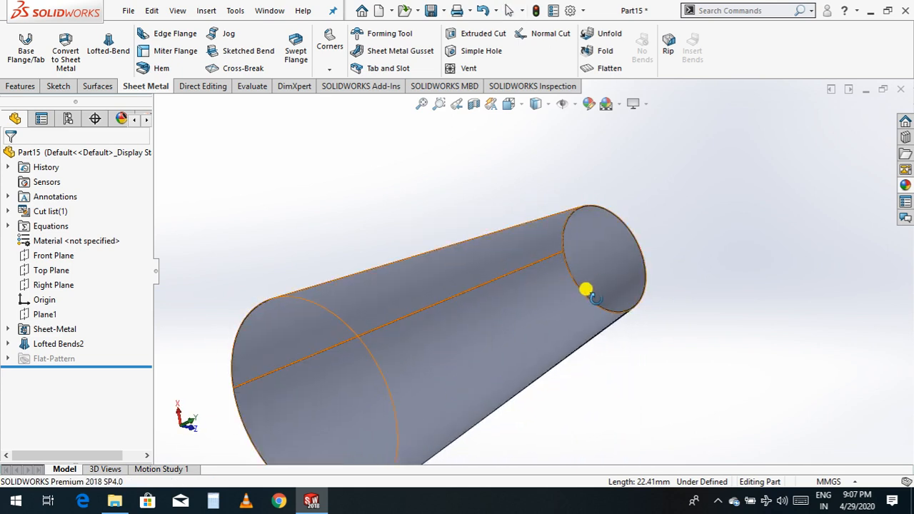
left_click_drag(667, 300, 436, 259)
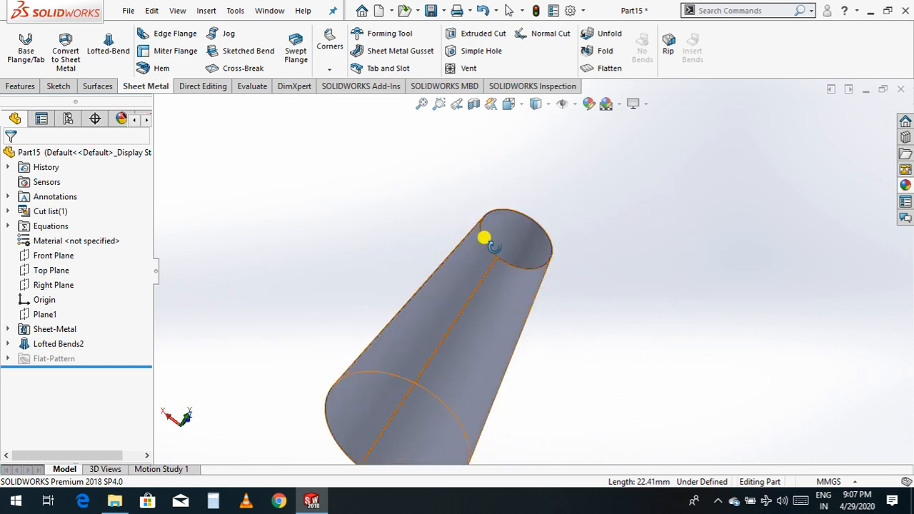
scroll(483, 239, "down", 5)
scroll(522, 248, "down", 6)
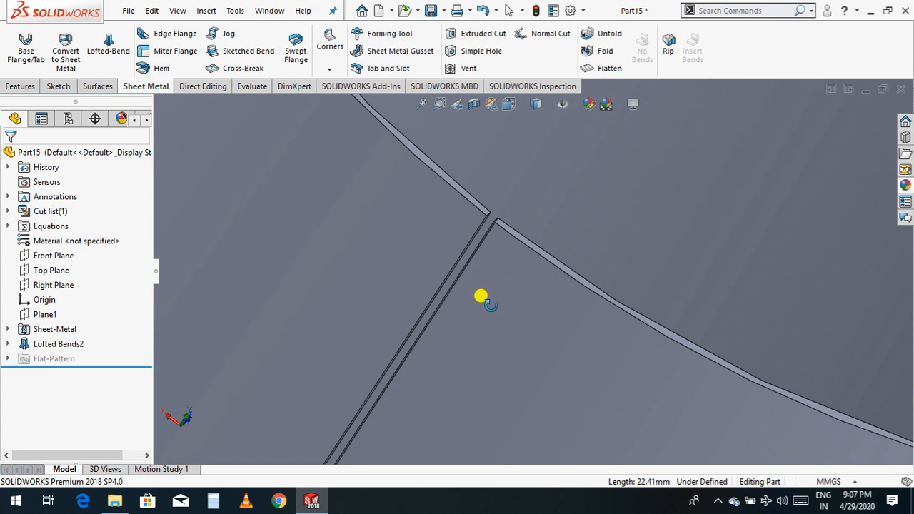
scroll(478, 310, "up", 2)
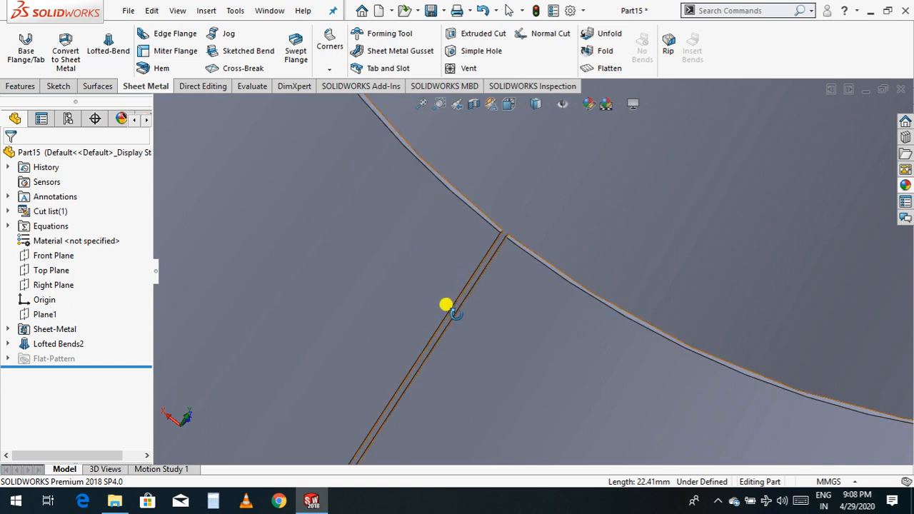
scroll(398, 316, "up", 10)
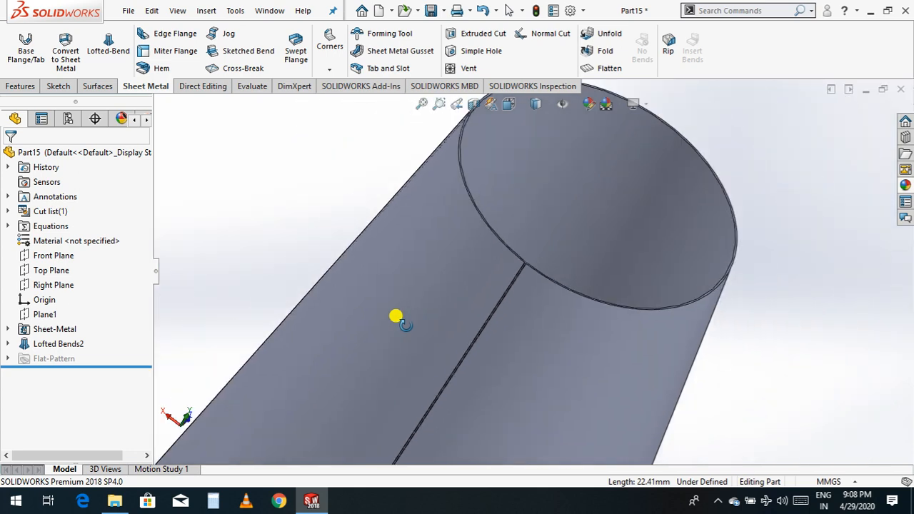
scroll(398, 317, "up", 10)
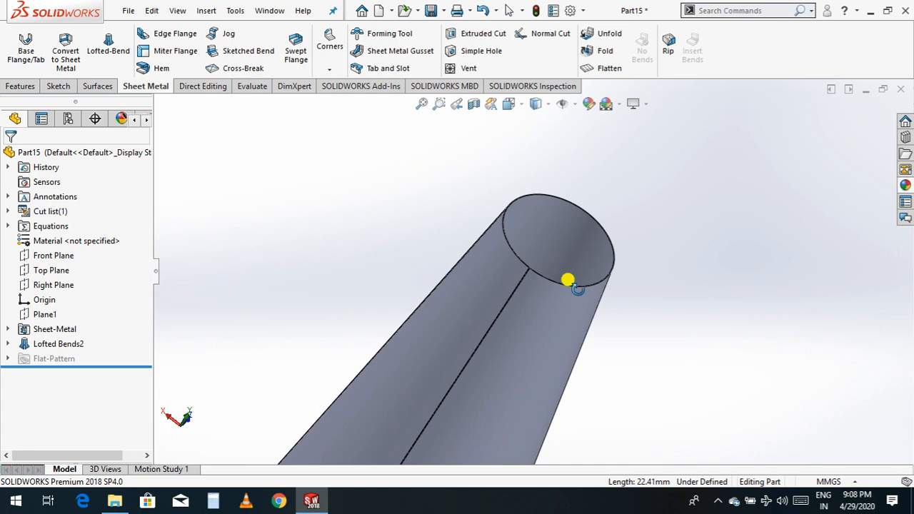
left_click_drag(630, 279, 476, 216)
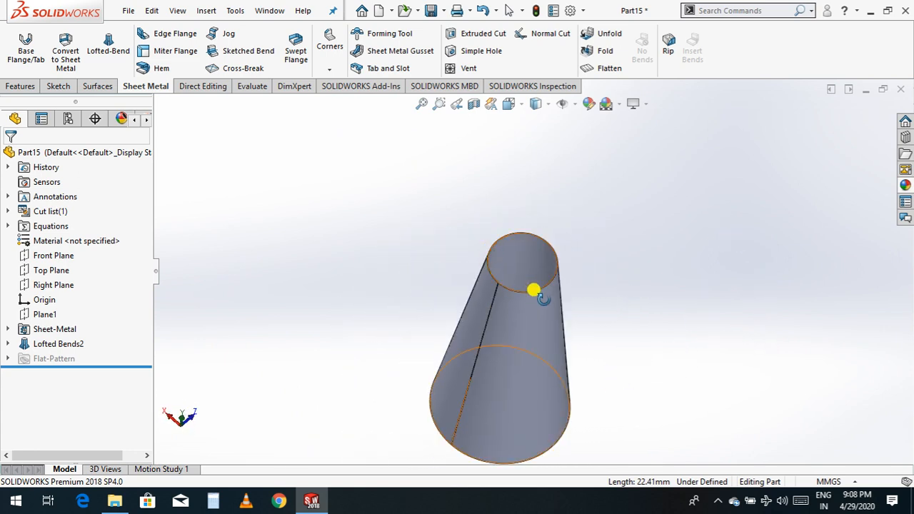
scroll(520, 288, "down", 3)
scroll(521, 288, "up", 6)
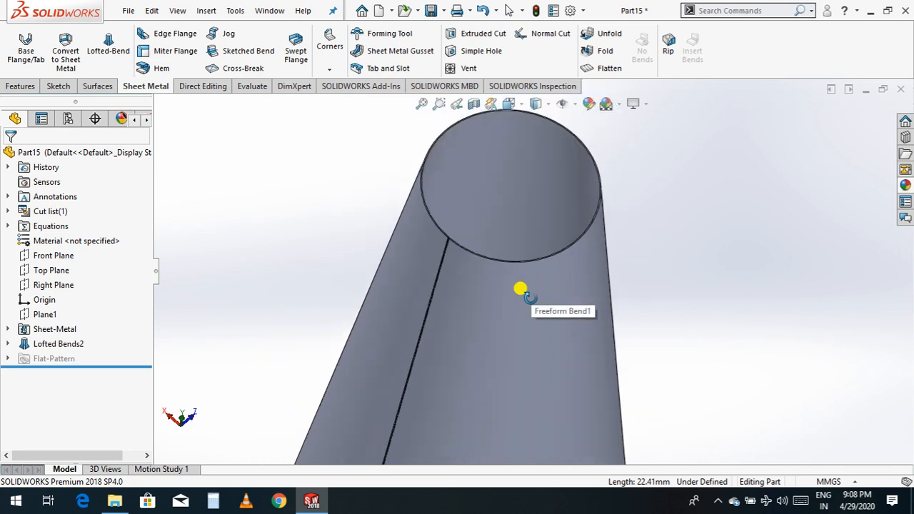